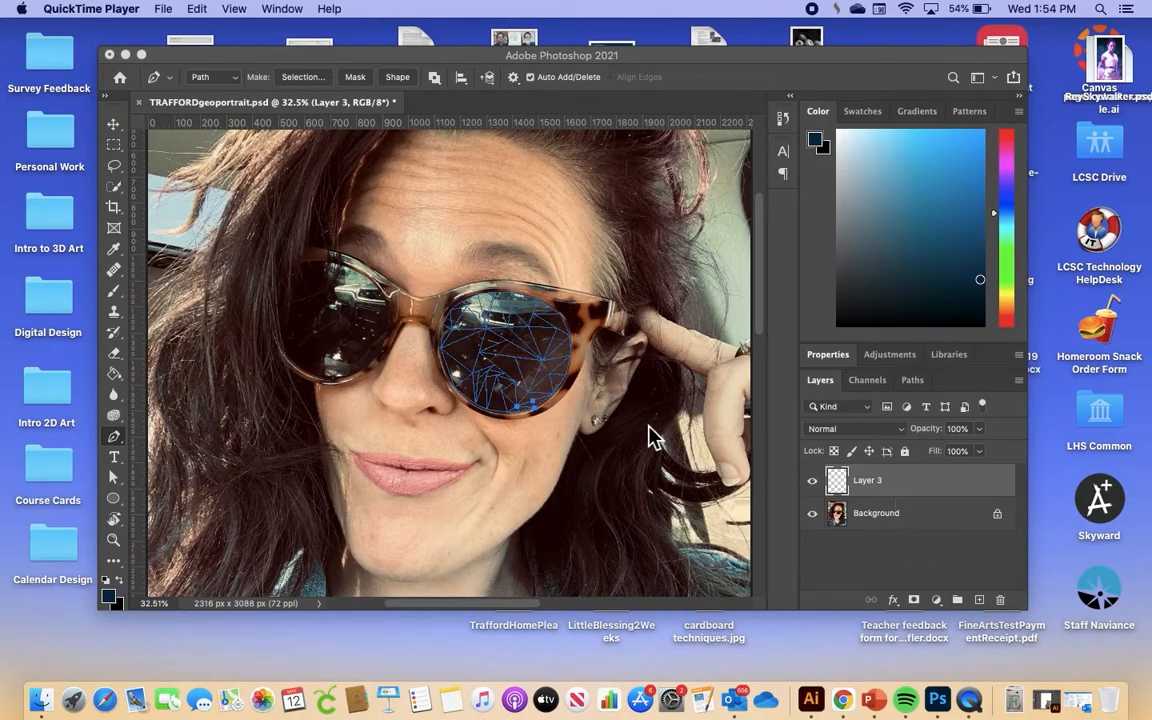
- Check the portrait's width, height and resolution in the Image Size settings
{"action": "left_click_drag", "start_coordinate": [255, 53], "coordinate": [205, 60]}
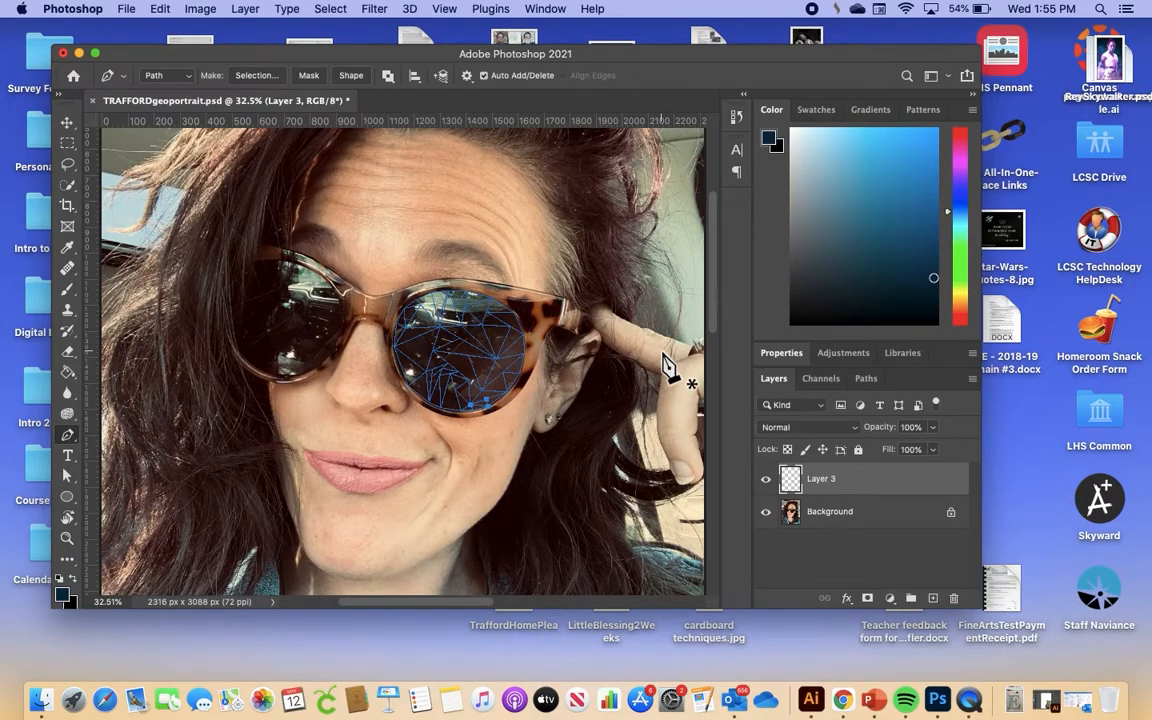
{"action": "scroll", "coordinate": [668, 365], "scroll_direction": "down", "scroll_amount": 3}
{"action": "scroll", "coordinate": [668, 365], "scroll_direction": "up", "scroll_amount": 6}
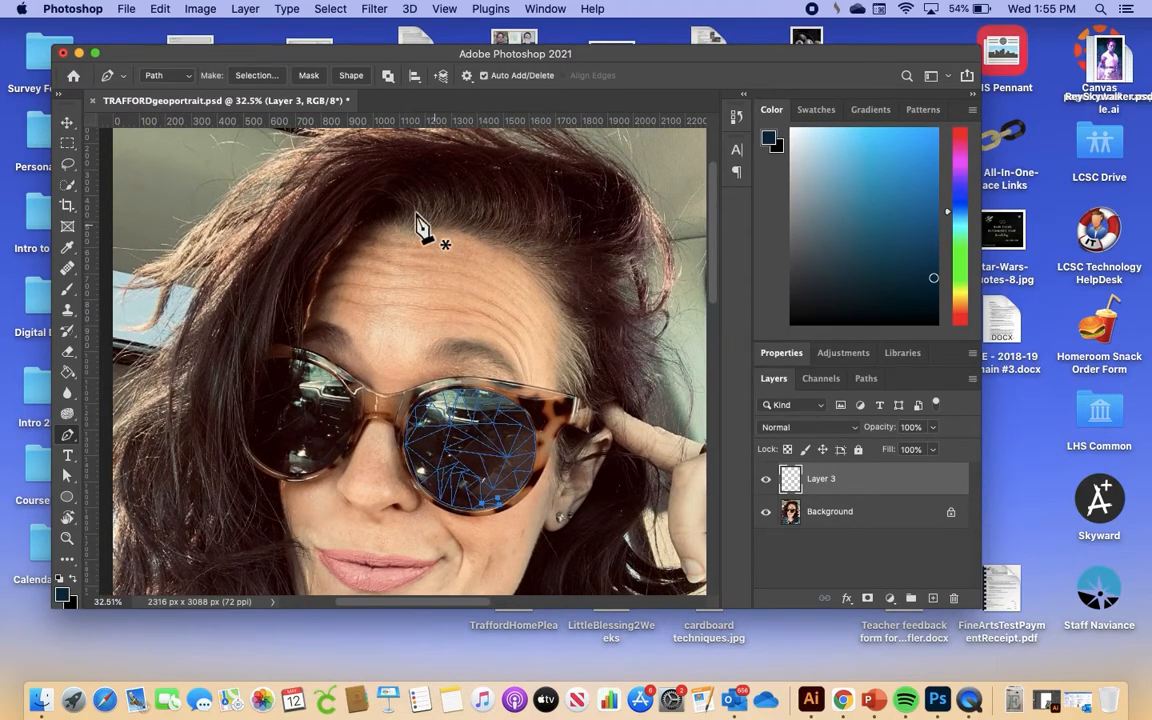
{"action": "left_click", "coordinate": [205, 10]}
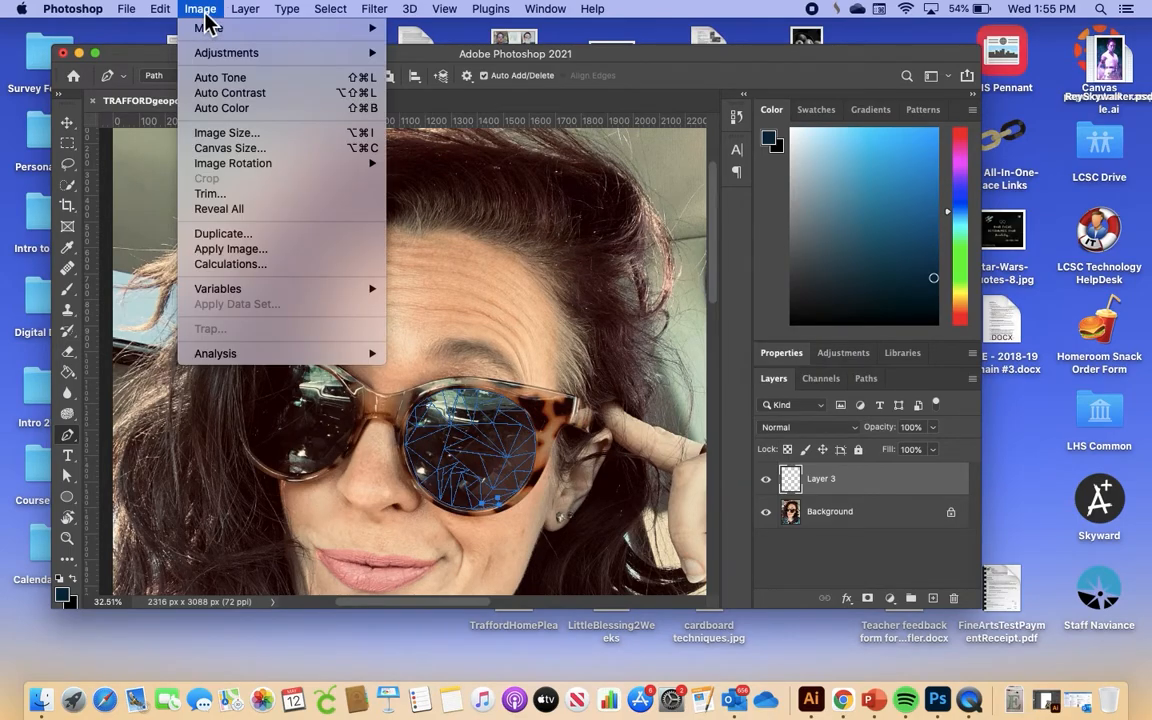
{"action": "left_click", "coordinate": [256, 137]}
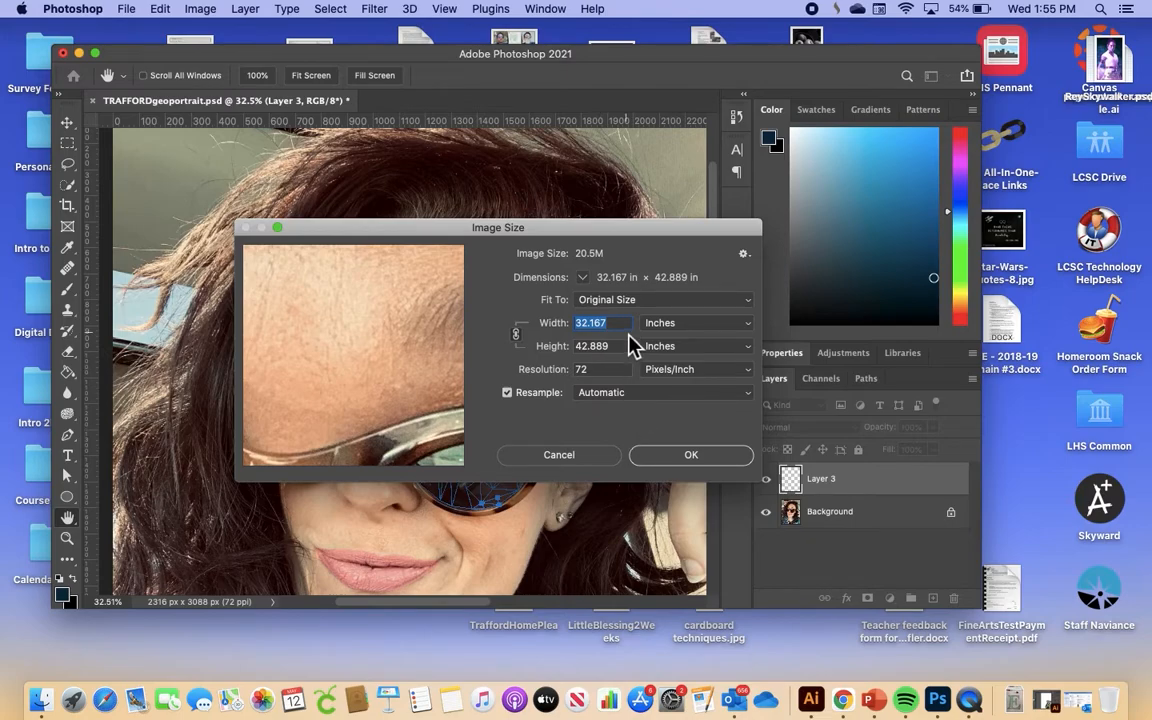
{"action": "left_click", "coordinate": [668, 457]}
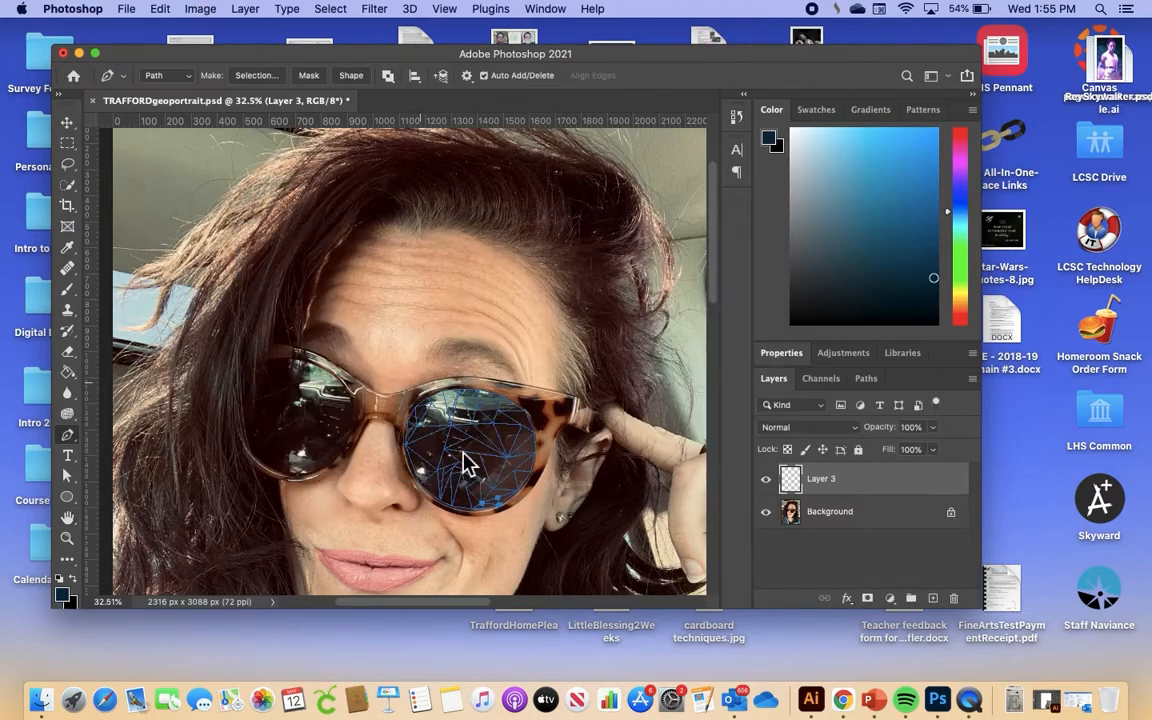
- Check the document's pixel width and height in the Canvas Size settings
{"action": "left_click", "coordinate": [200, 9]}
{"action": "left_click", "coordinate": [243, 150]}
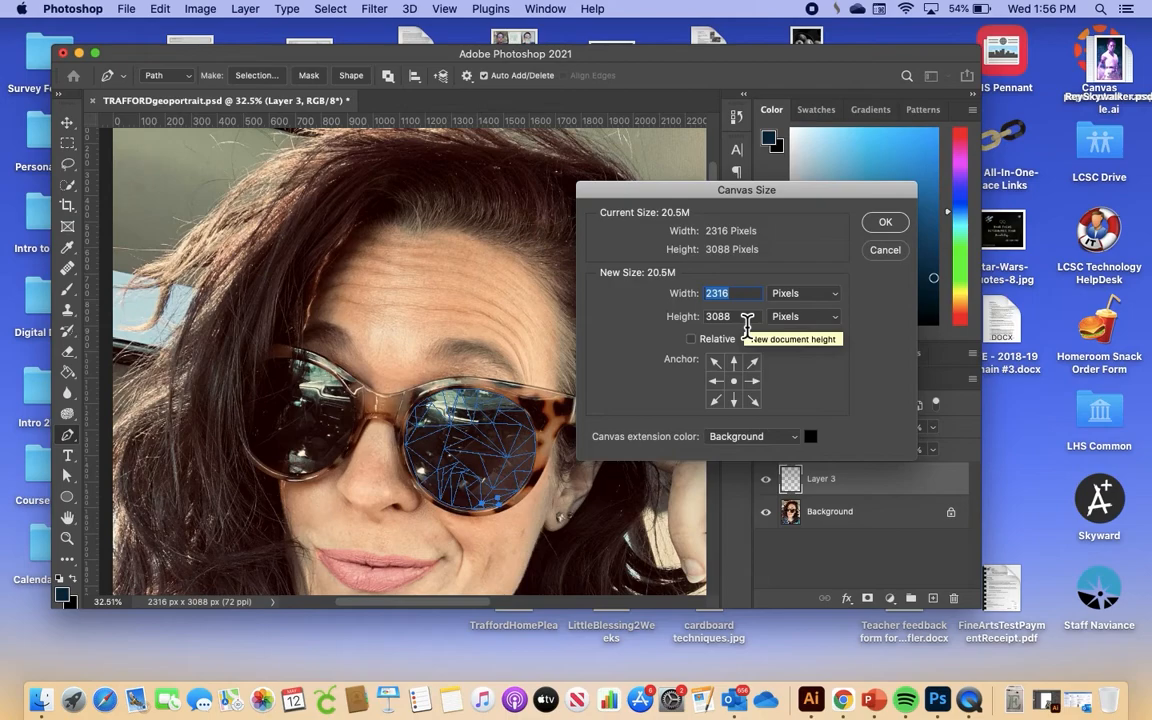
{"action": "left_click", "coordinate": [885, 222]}
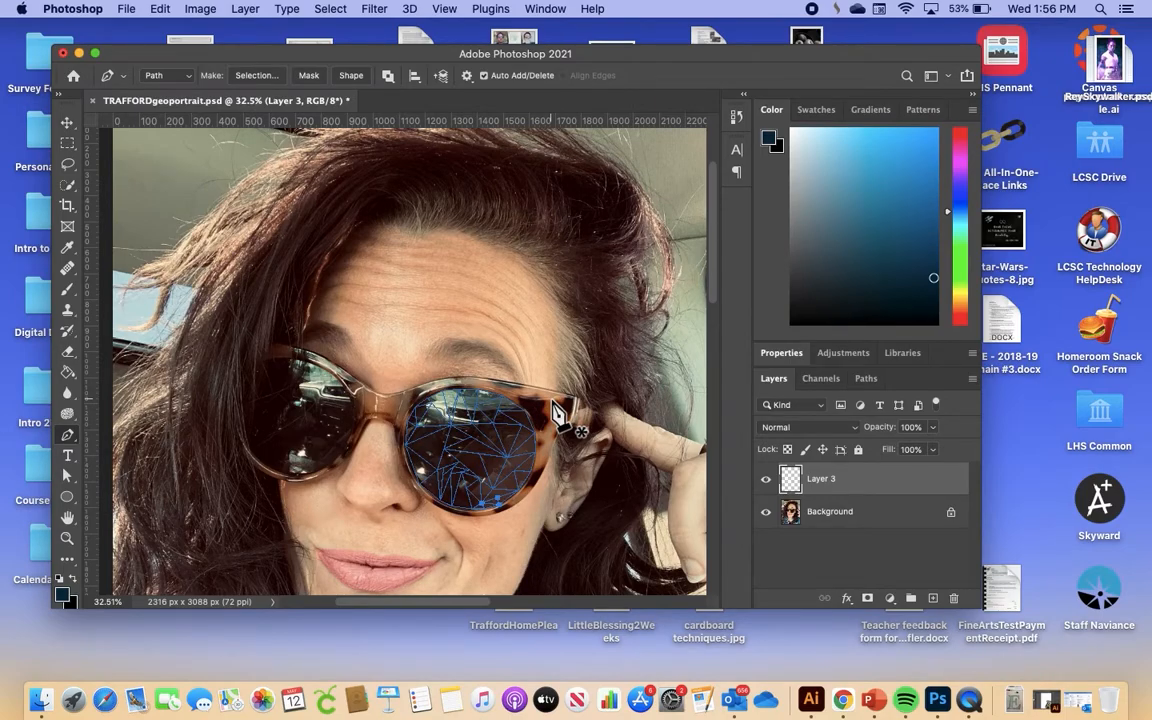
{"action": "scroll", "coordinate": [556, 412], "scroll_direction": "down", "scroll_amount": 5}
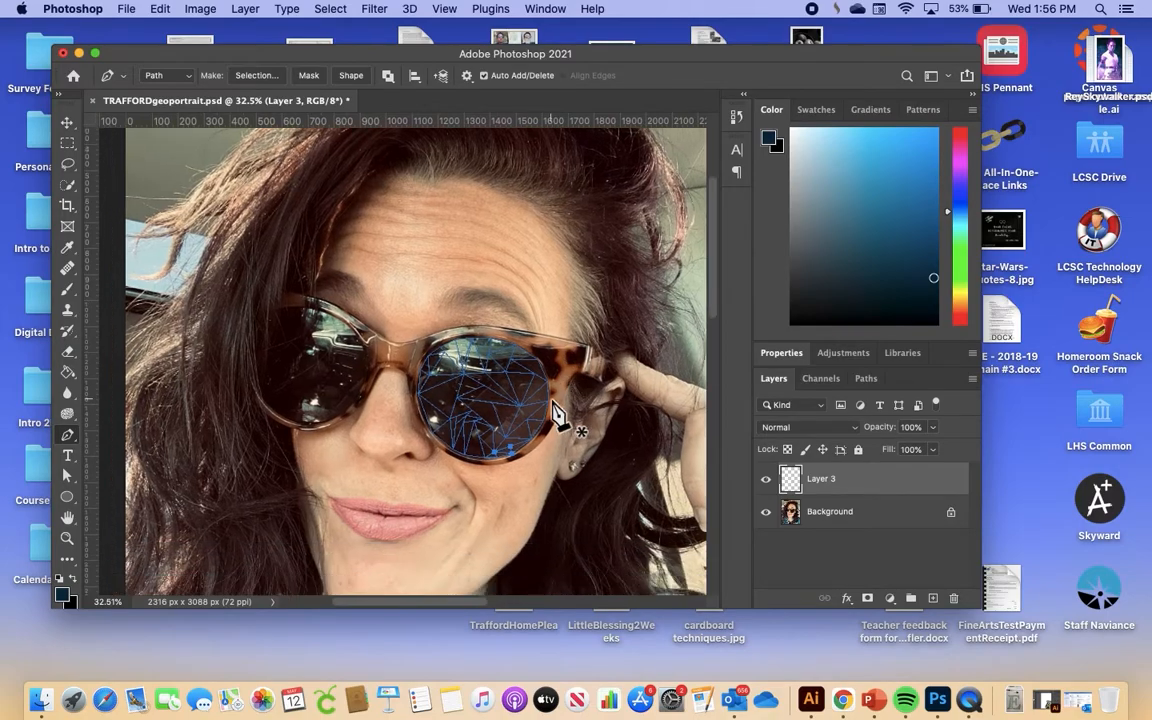
{"action": "scroll", "coordinate": [556, 412], "scroll_direction": "up", "scroll_amount": 3}
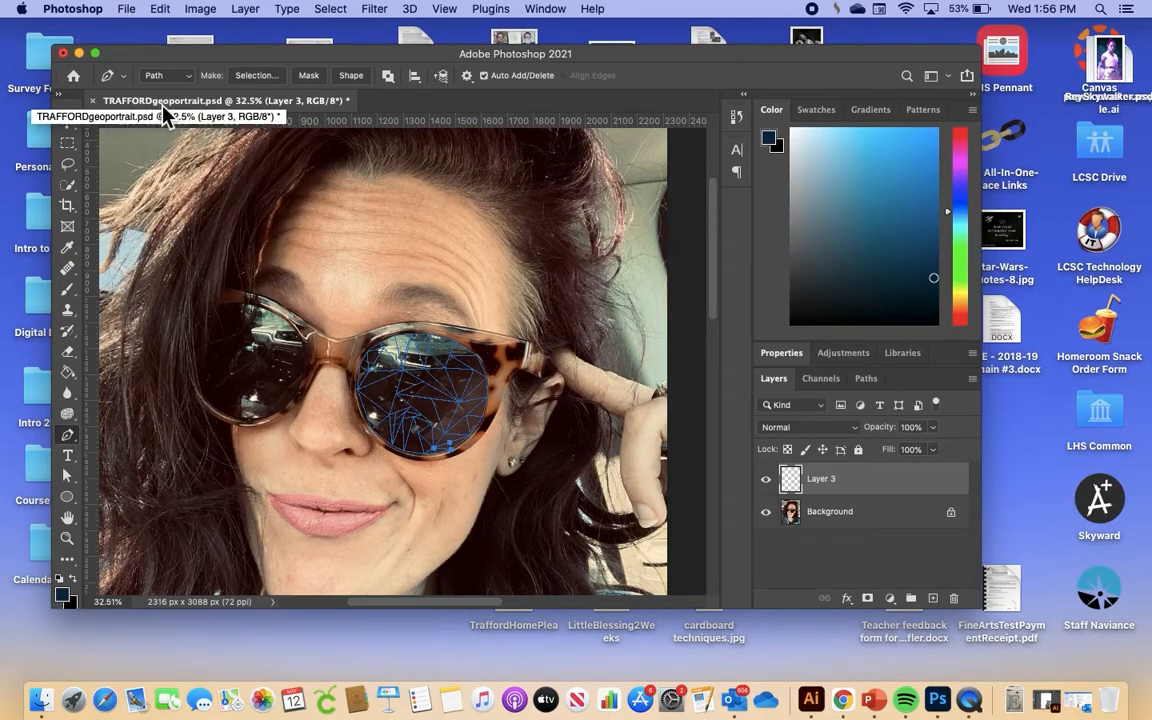
{"action": "left_click", "coordinate": [128, 10]}
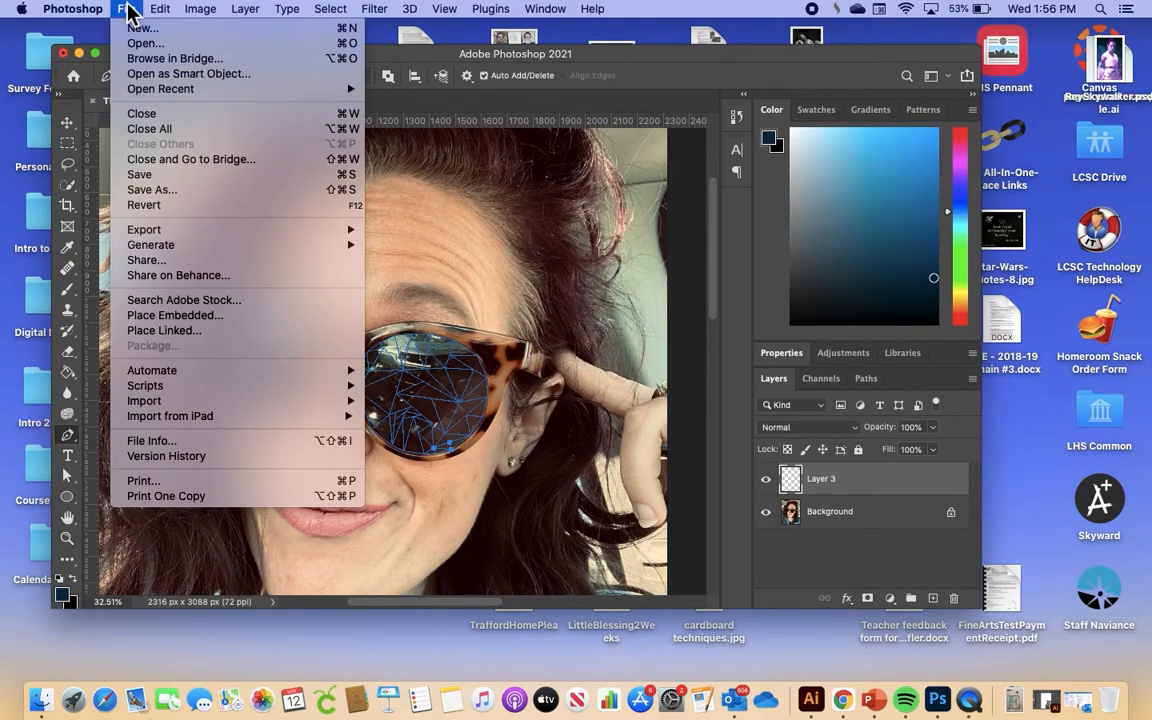
{"action": "left_click", "coordinate": [138, 46]}
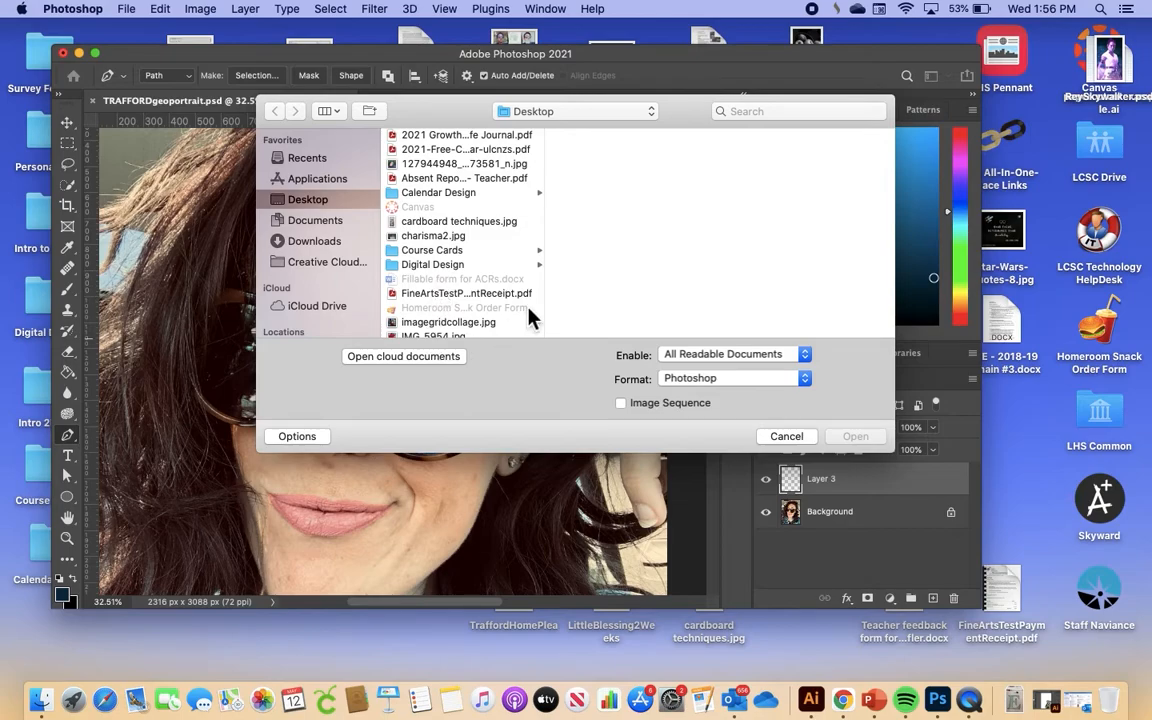
{"action": "left_click", "coordinate": [782, 438]}
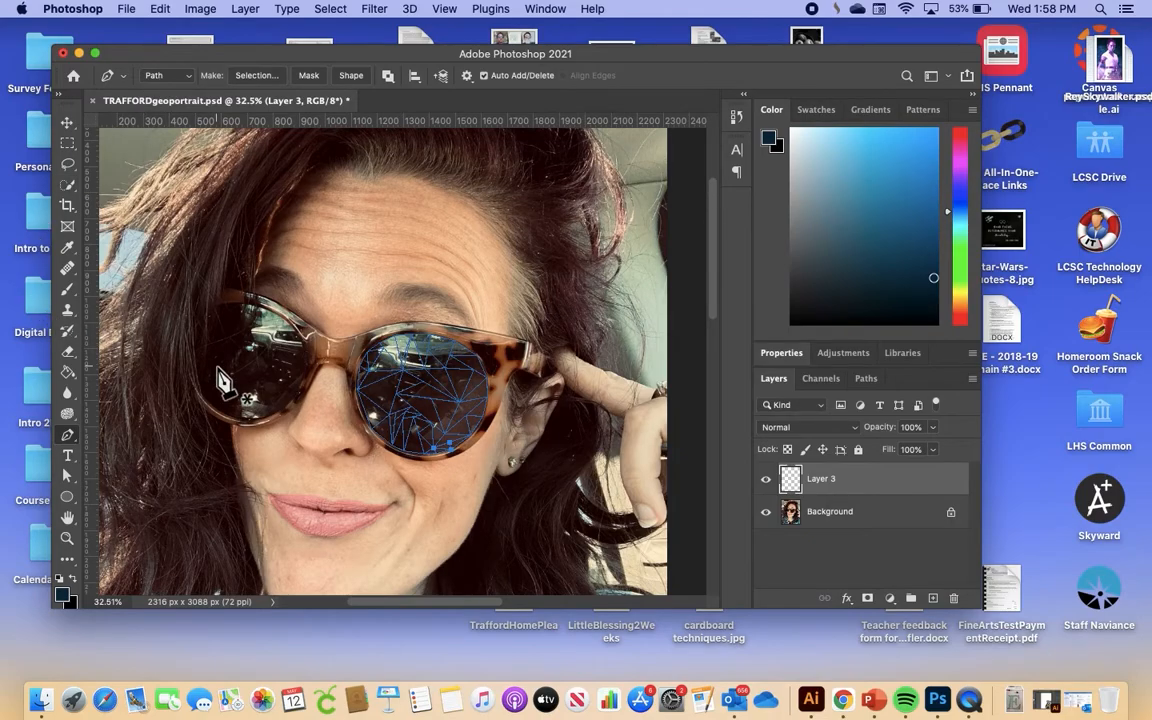
- Examine the triangle path mesh over the sunglasses lens and compare it with the uncovered lens and surrounding frame
{"action": "scroll", "coordinate": [218, 370], "scroll_direction": "up", "scroll_amount": 5}
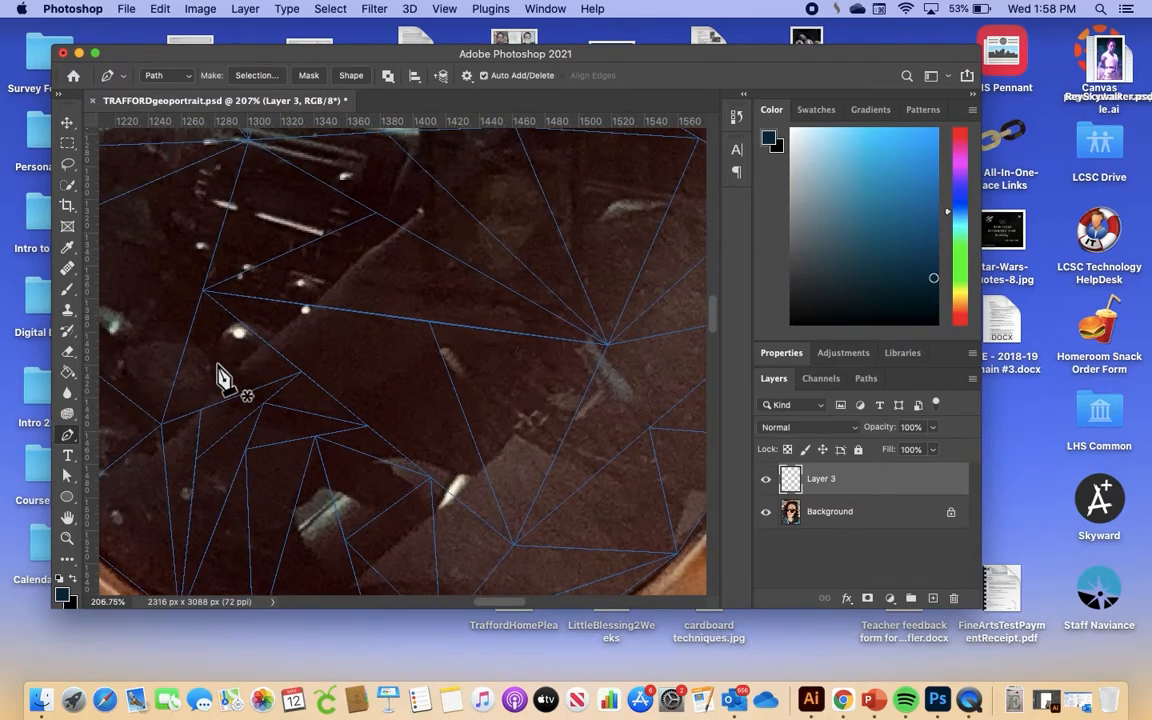
{"action": "scroll", "coordinate": [218, 367], "scroll_direction": "down", "scroll_amount": 5}
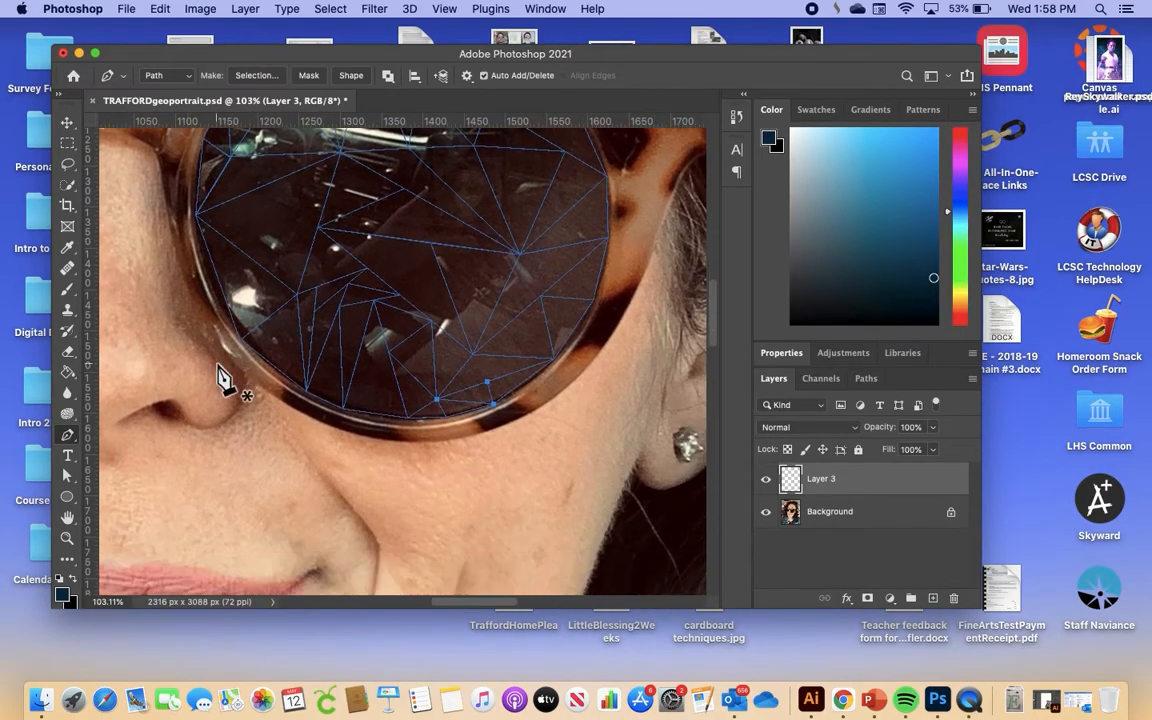
{"action": "scroll", "coordinate": [218, 367], "scroll_direction": "up", "scroll_amount": 10}
{"action": "scroll", "coordinate": [218, 367], "scroll_direction": "down", "scroll_amount": 7}
{"action": "scroll", "coordinate": [218, 367], "scroll_direction": "left", "scroll_amount": 6}
{"action": "scroll", "coordinate": [218, 367], "scroll_direction": "up", "scroll_amount": 5}
{"action": "scroll", "coordinate": [218, 367], "scroll_direction": "right", "scroll_amount": 6}
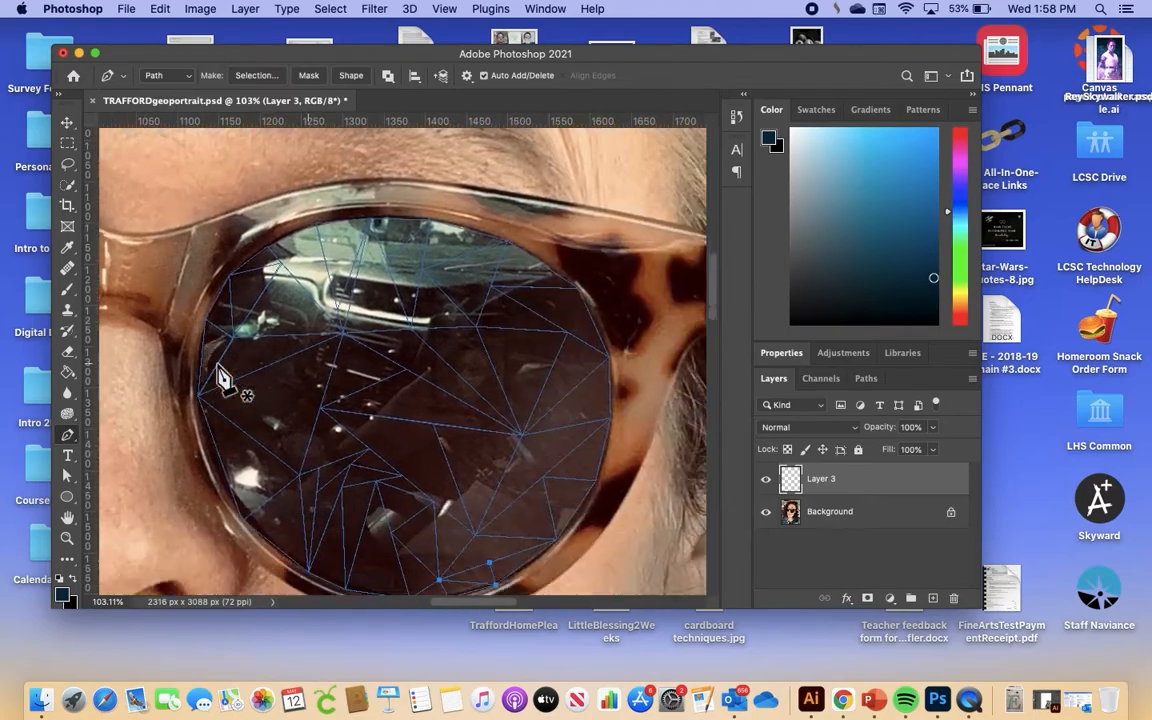
{"action": "scroll", "coordinate": [218, 367], "scroll_direction": "down", "scroll_amount": 8}
{"action": "scroll", "coordinate": [218, 367], "scroll_direction": "up", "scroll_amount": 8}
{"action": "scroll", "coordinate": [218, 367], "scroll_direction": "up", "scroll_amount": 6}
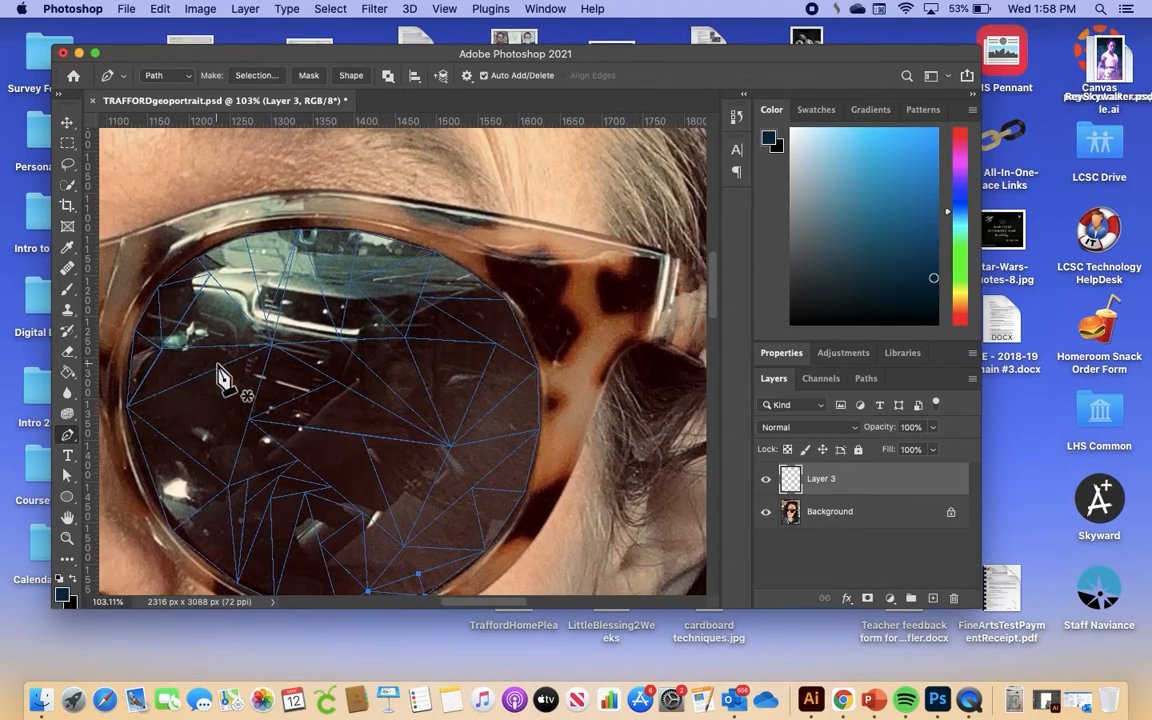
{"action": "scroll", "coordinate": [218, 367], "scroll_direction": "down", "scroll_amount": 7}
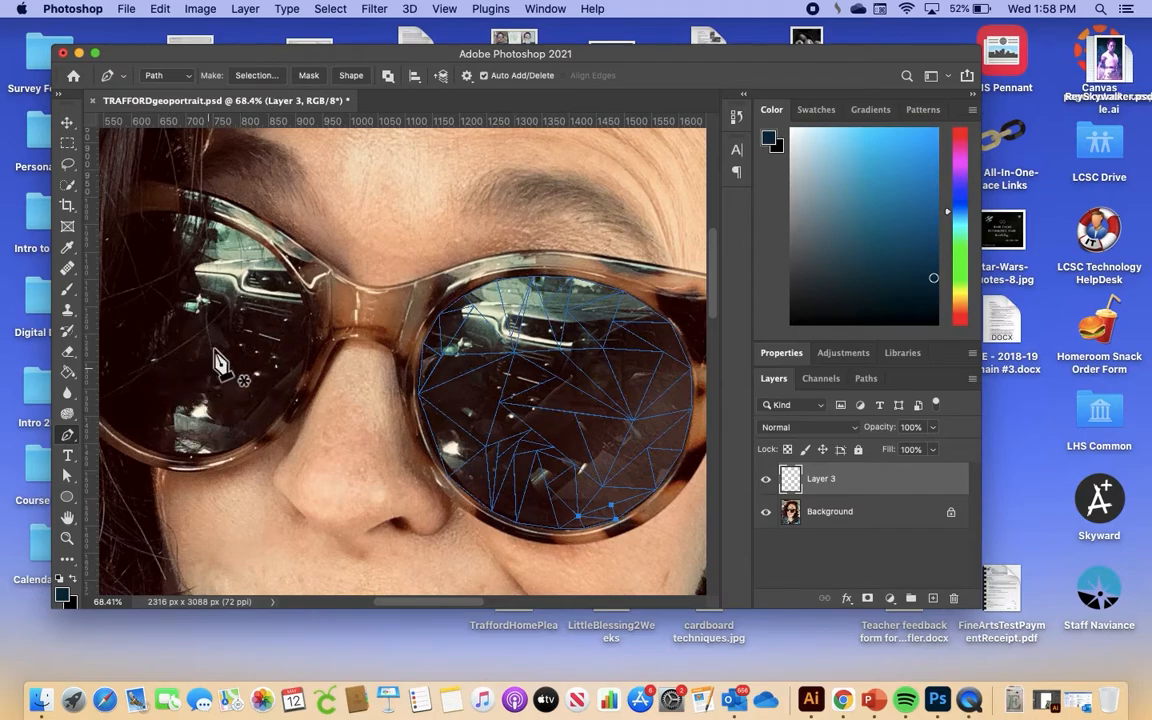
{"action": "scroll", "coordinate": [229, 305], "scroll_direction": "right", "scroll_amount": 3}
{"action": "scroll", "coordinate": [229, 305], "scroll_direction": "down", "scroll_amount": 2}
{"action": "scroll", "coordinate": [224, 312], "scroll_direction": "left", "scroll_amount": 5}
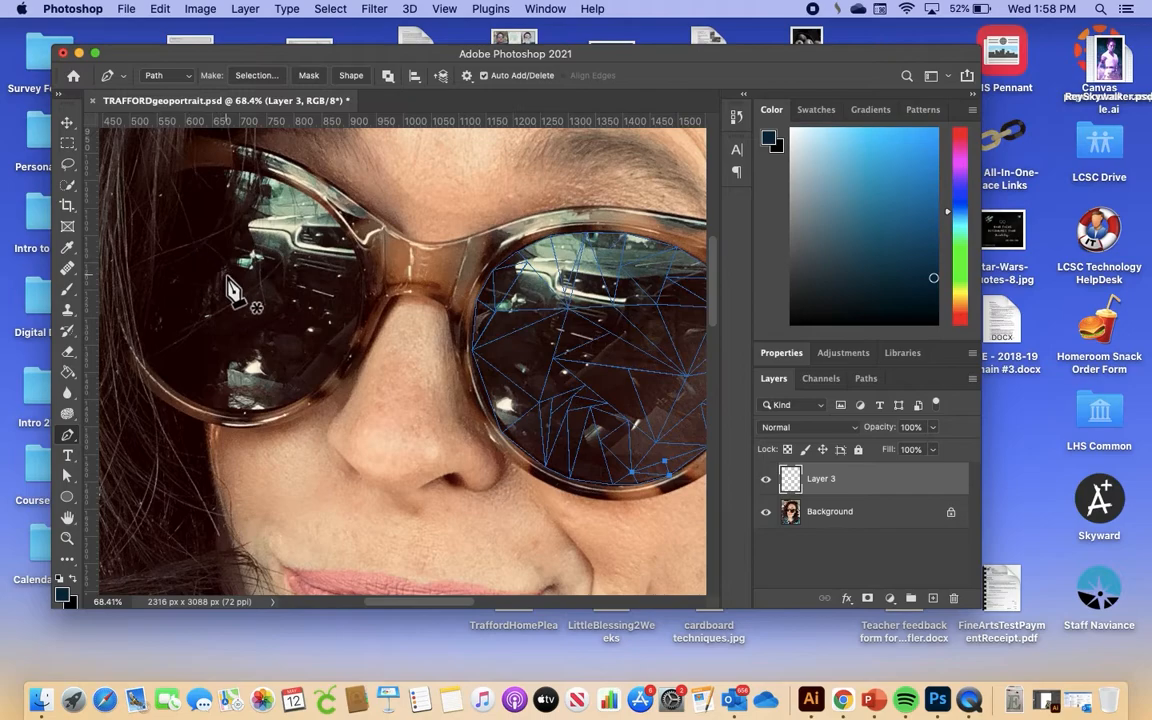
{"action": "scroll", "coordinate": [240, 290], "scroll_direction": "right", "scroll_amount": 5}
{"action": "scroll", "coordinate": [240, 290], "scroll_direction": "down", "scroll_amount": 1}
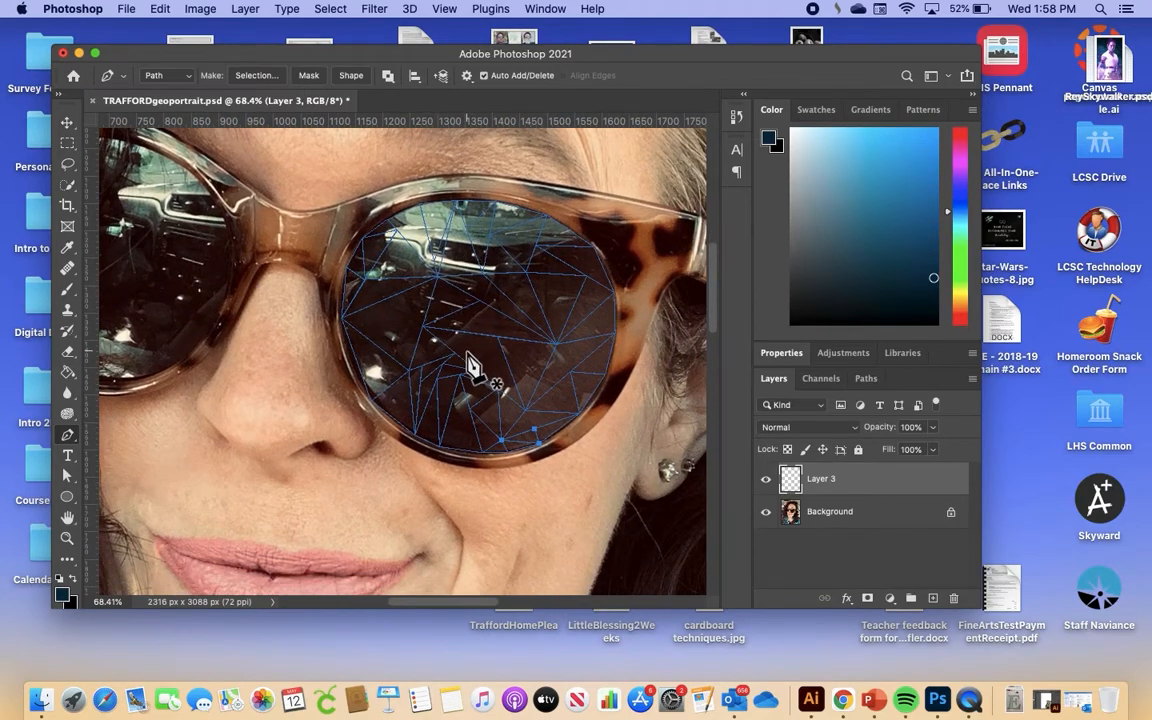
{"action": "scroll", "coordinate": [165, 255], "scroll_direction": "left", "scroll_amount": 3}
{"action": "scroll", "coordinate": [165, 255], "scroll_direction": "down", "scroll_amount": 1}
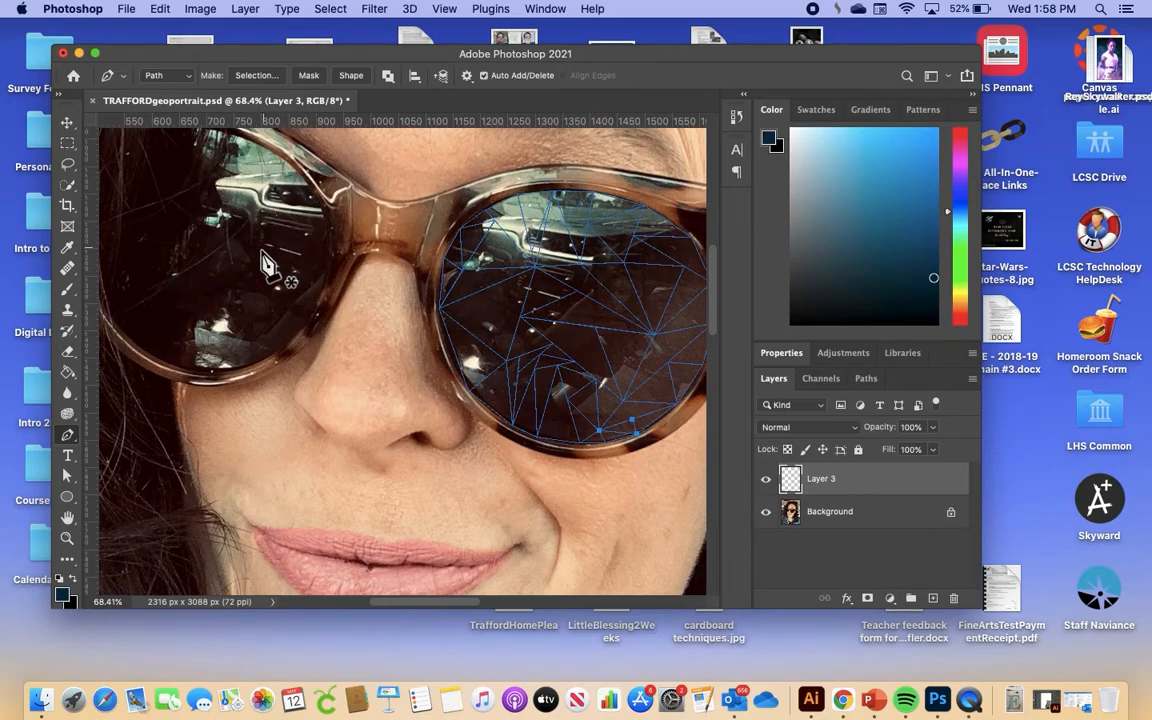
{"action": "scroll", "coordinate": [260, 252], "scroll_direction": "right", "scroll_amount": 2}
{"action": "scroll", "coordinate": [280, 185], "scroll_direction": "left", "scroll_amount": 2}
{"action": "scroll", "coordinate": [280, 185], "scroll_direction": "up", "scroll_amount": 1}
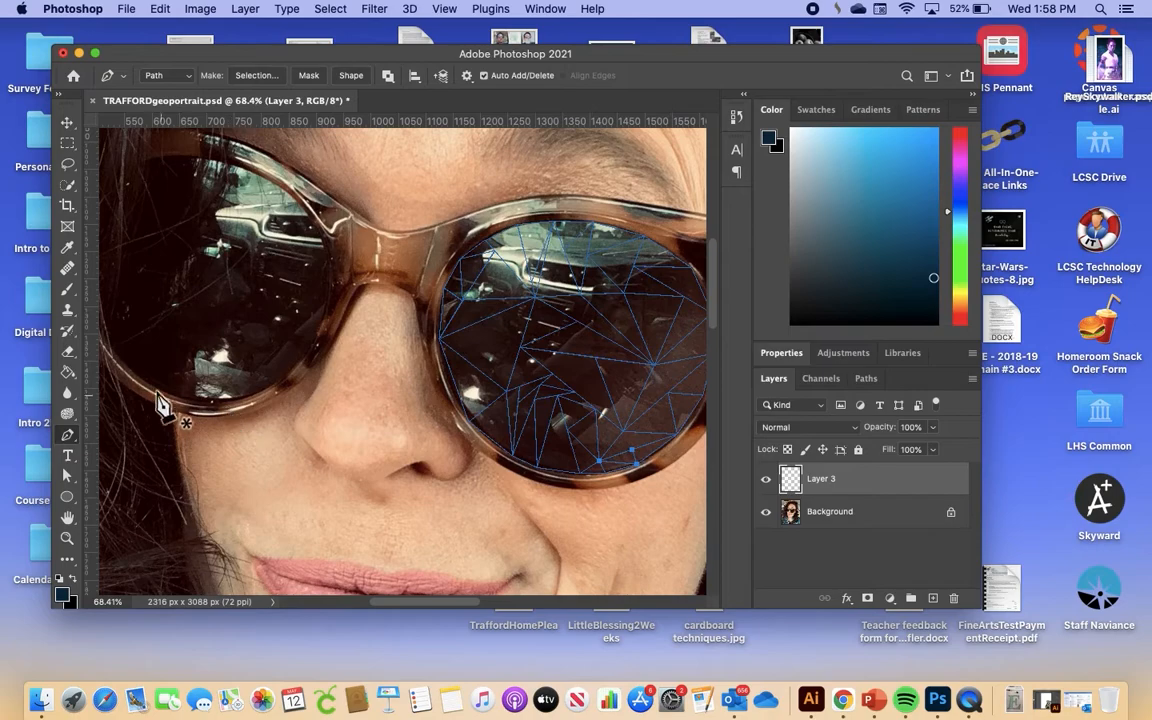
{"action": "scroll", "coordinate": [410, 235], "scroll_direction": "right", "scroll_amount": 5}
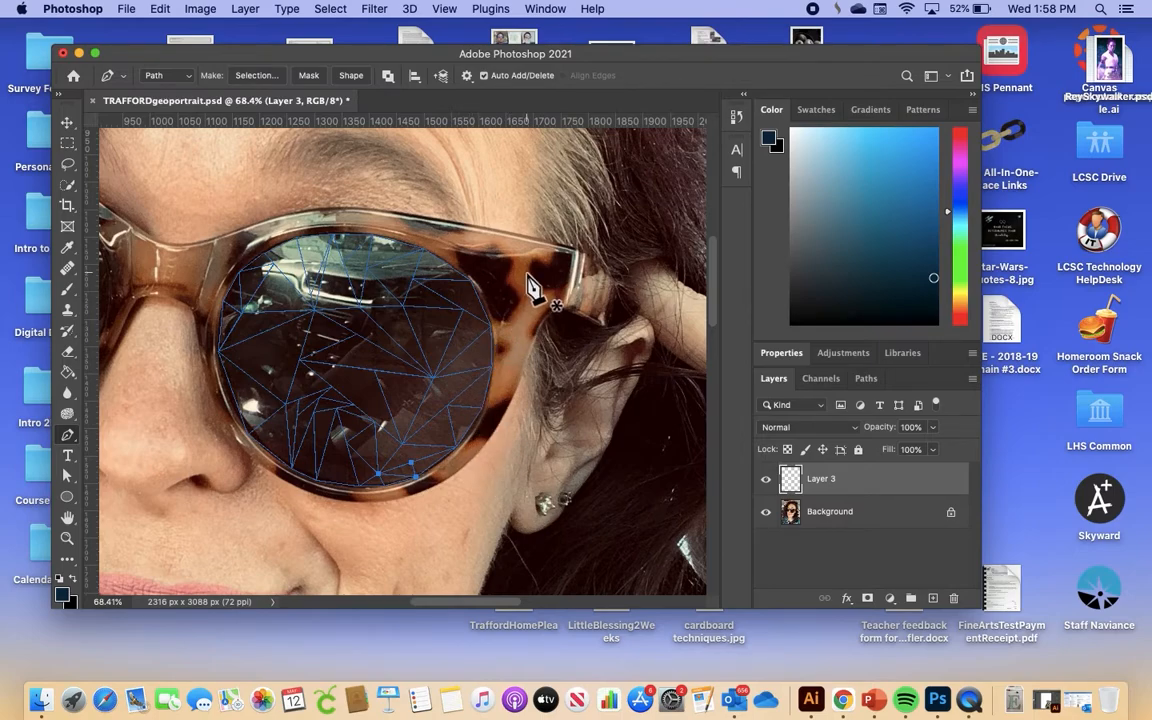
{"action": "scroll", "coordinate": [530, 285], "scroll_direction": "left", "scroll_amount": 4}
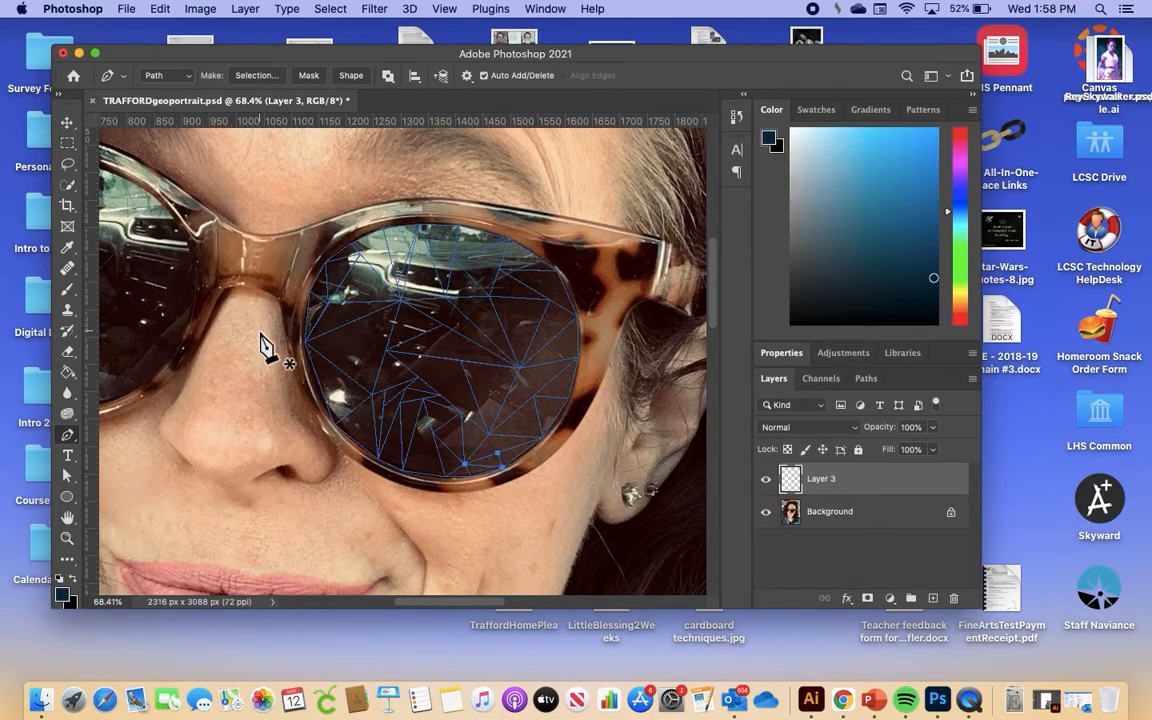
{"action": "scroll", "coordinate": [268, 345], "scroll_direction": "up", "scroll_amount": 3}
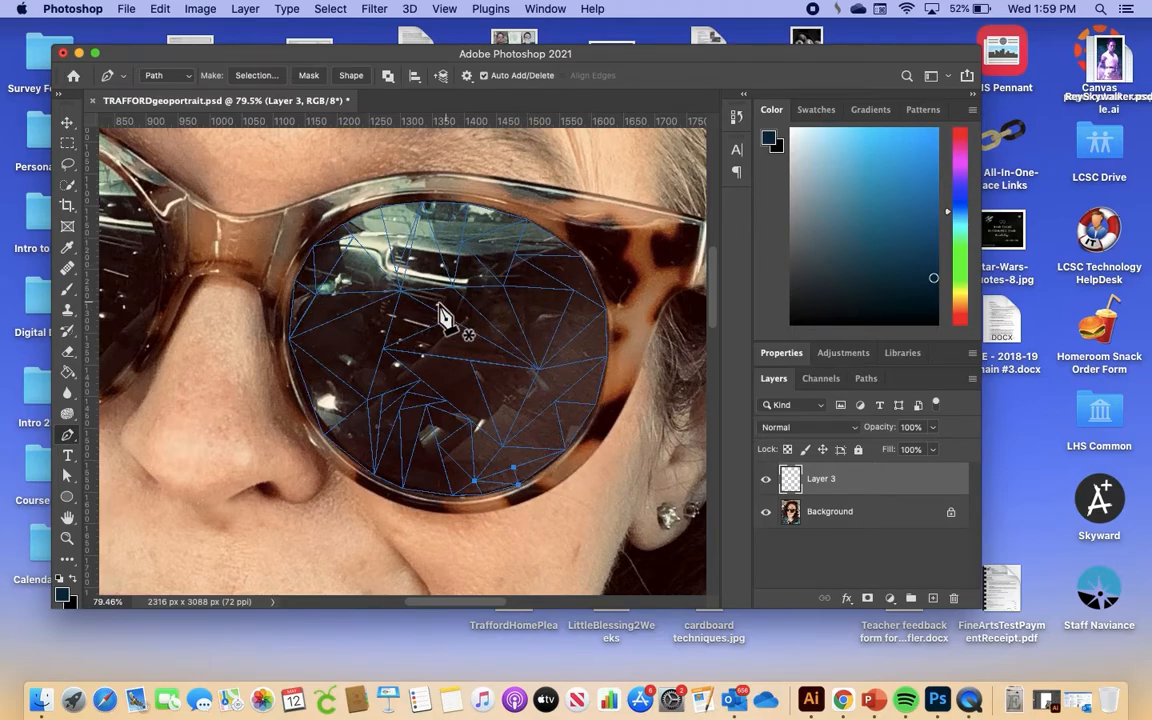
{"action": "scroll", "coordinate": [474, 410], "scroll_direction": "down", "scroll_amount": 5}
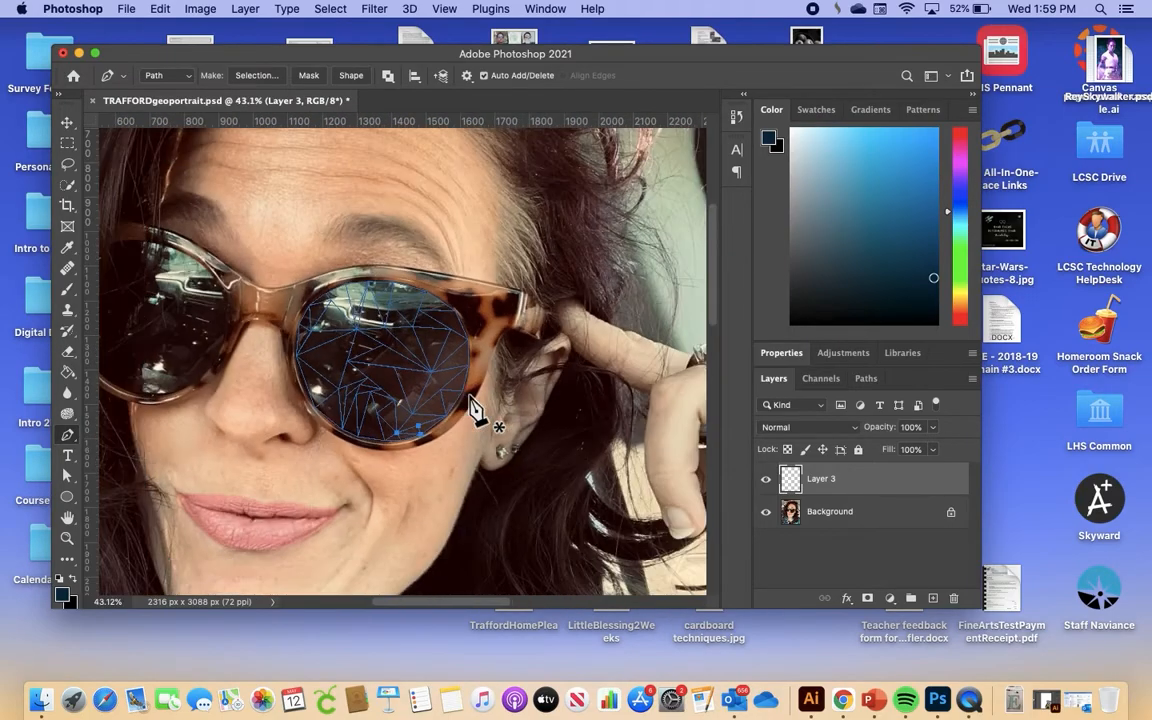
- Move the mismatched triangle anchor points at the light dashboard reflection in the lens onto one shared corner, closing the gaps between neighbouring triangles
{"action": "scroll", "coordinate": [474, 410], "scroll_direction": "up", "scroll_amount": 2}
{"action": "scroll", "coordinate": [290, 239], "scroll_direction": "up", "scroll_amount": 3}
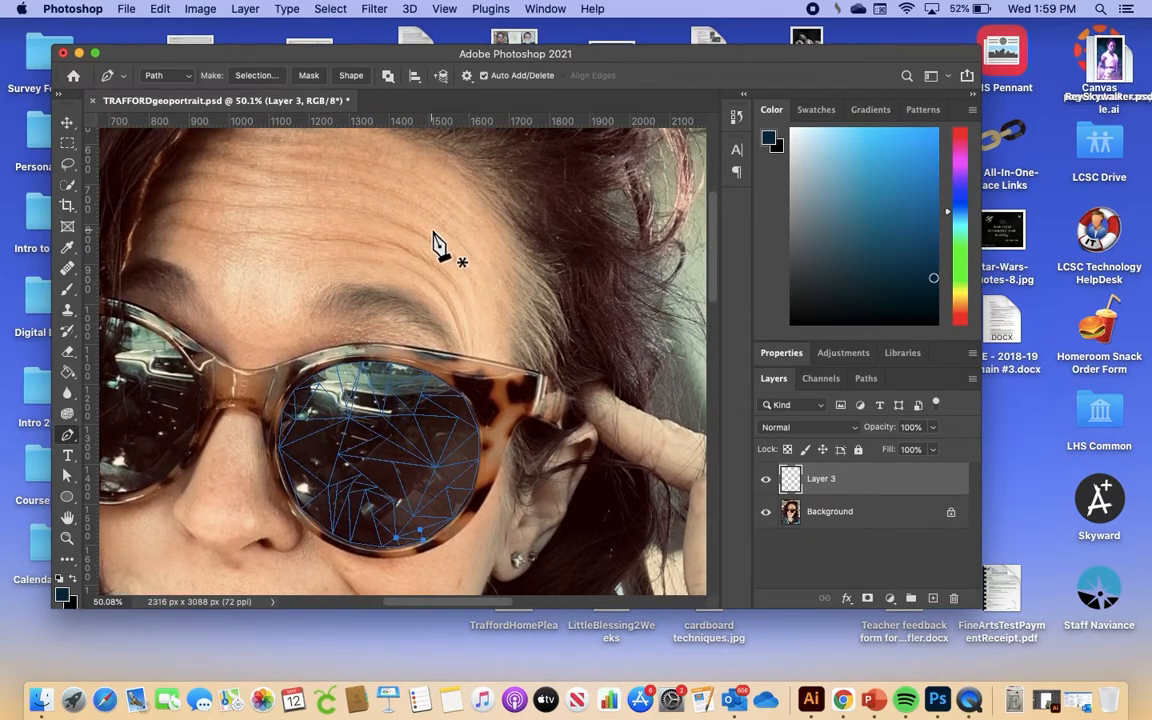
{"action": "scroll", "coordinate": [329, 321], "scroll_direction": "up", "scroll_amount": 4}
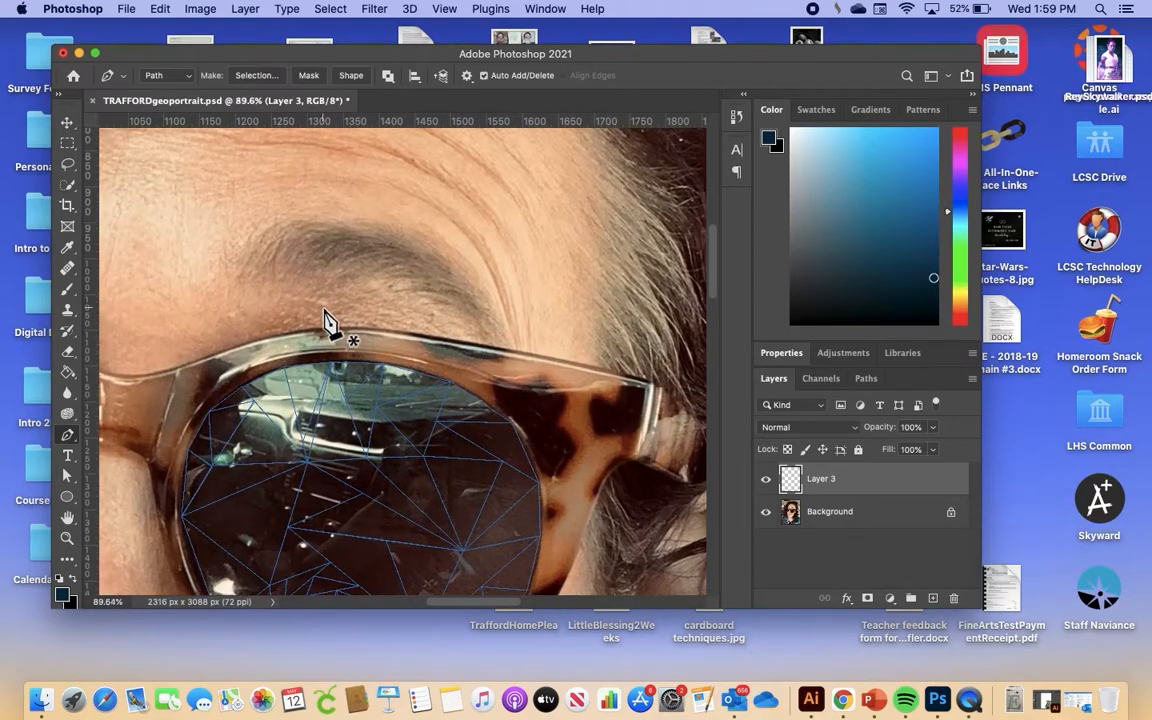
{"action": "scroll", "coordinate": [329, 321], "scroll_direction": "up", "scroll_amount": 4}
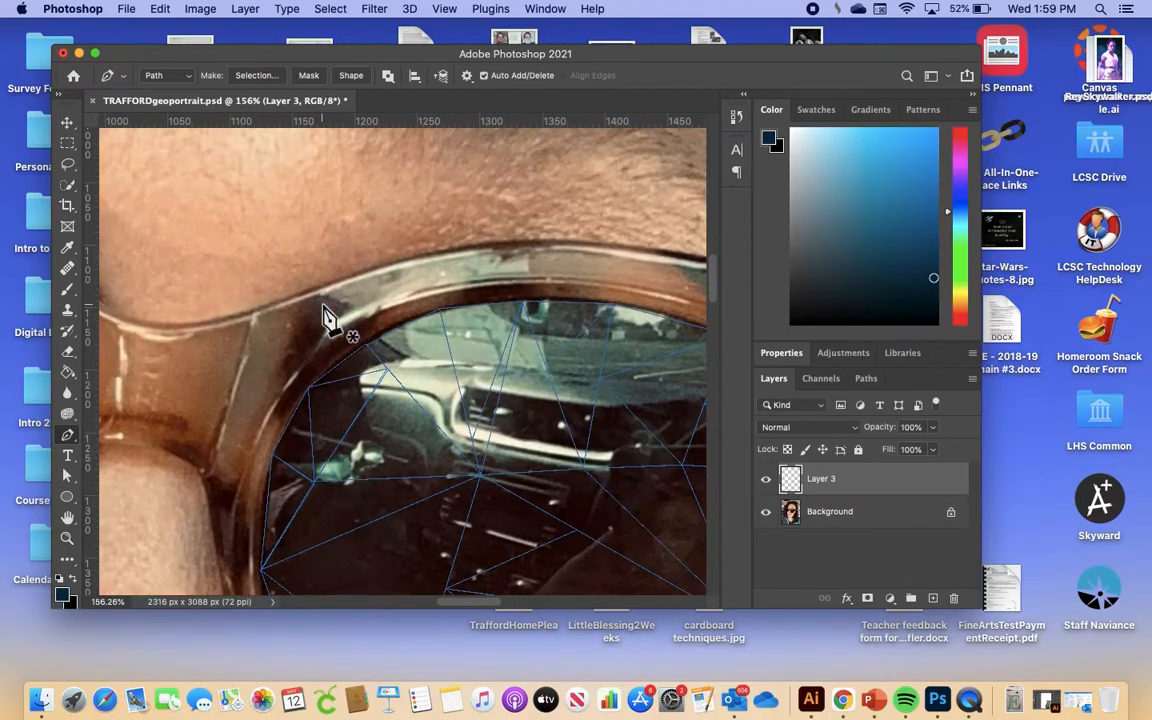
{"action": "scroll", "coordinate": [326, 295], "scroll_direction": "up", "scroll_amount": 6}
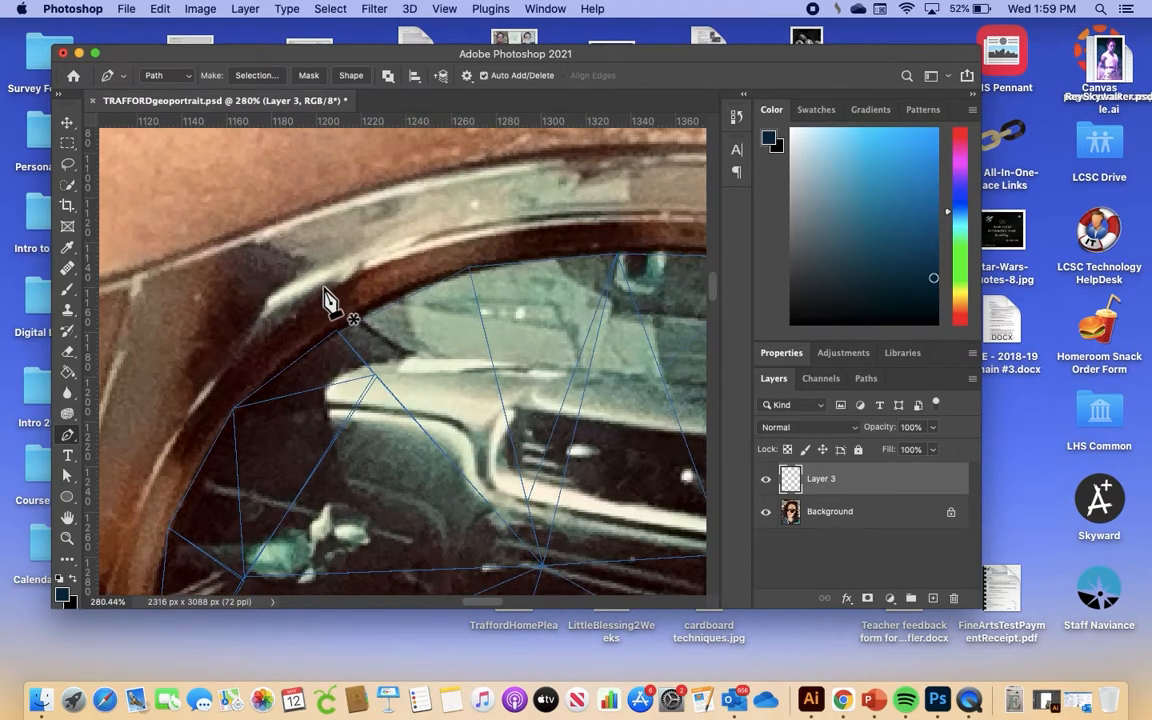
{"action": "scroll", "coordinate": [326, 296], "scroll_direction": "up", "scroll_amount": 3}
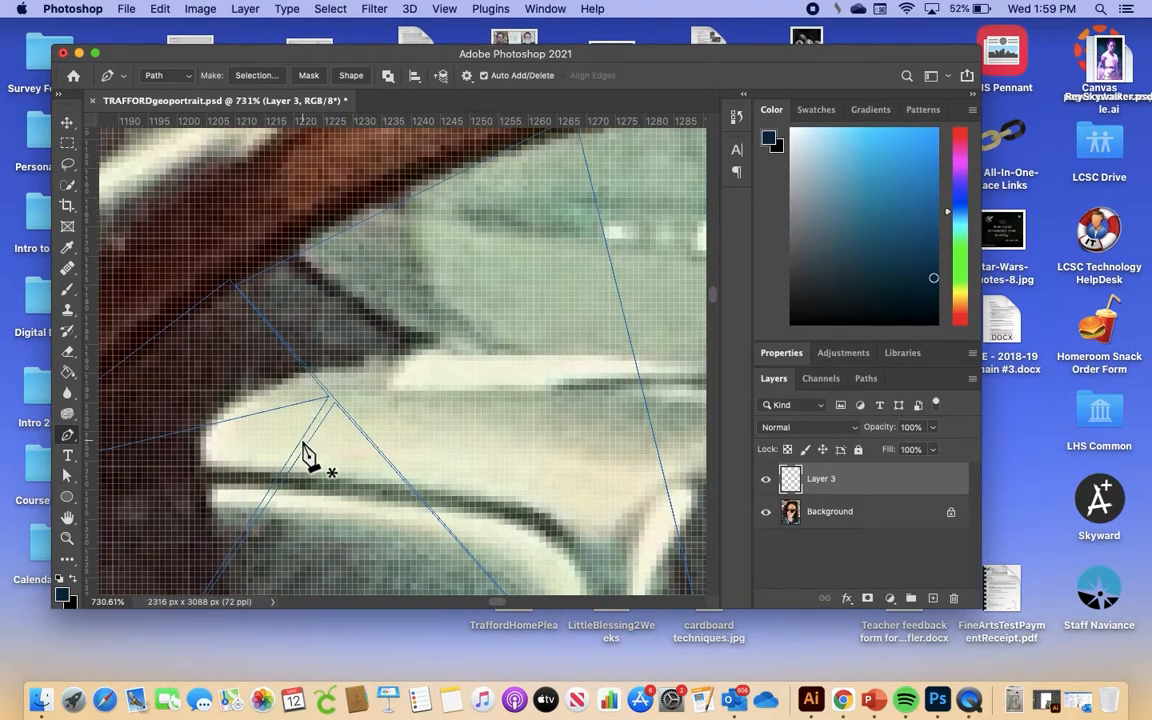
{"action": "left_click", "coordinate": [336, 403]}
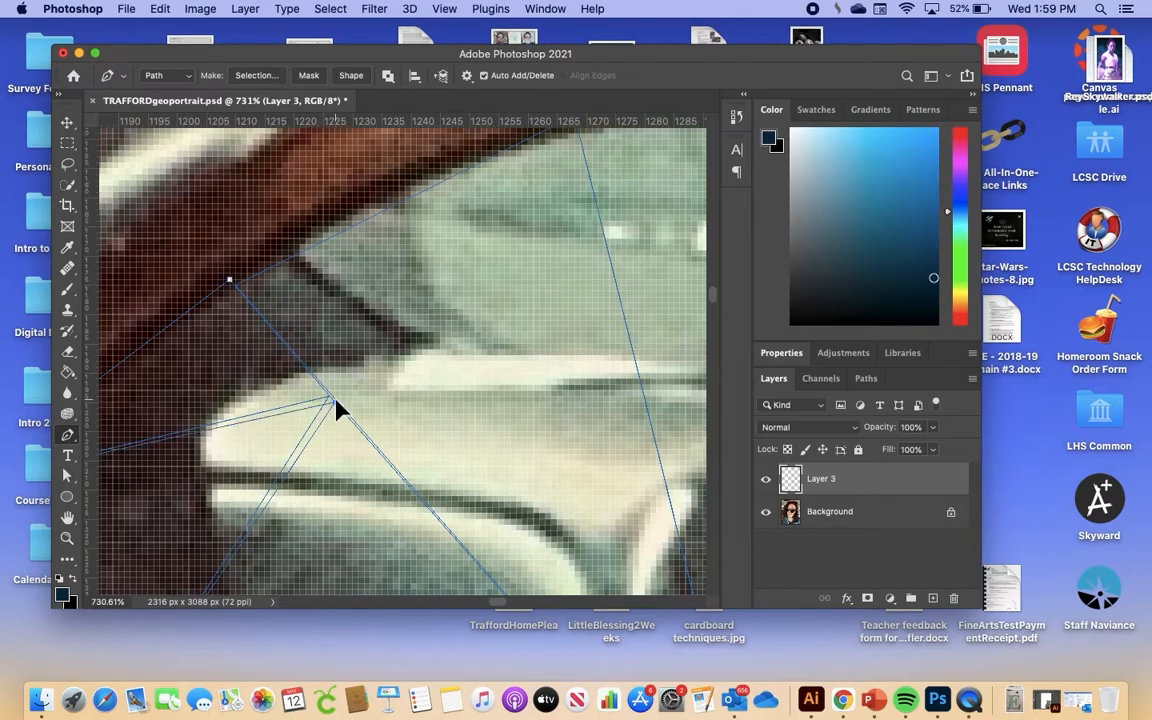
{"action": "left_click_drag", "start_coordinate": [333, 406], "coordinate": [348, 420]}
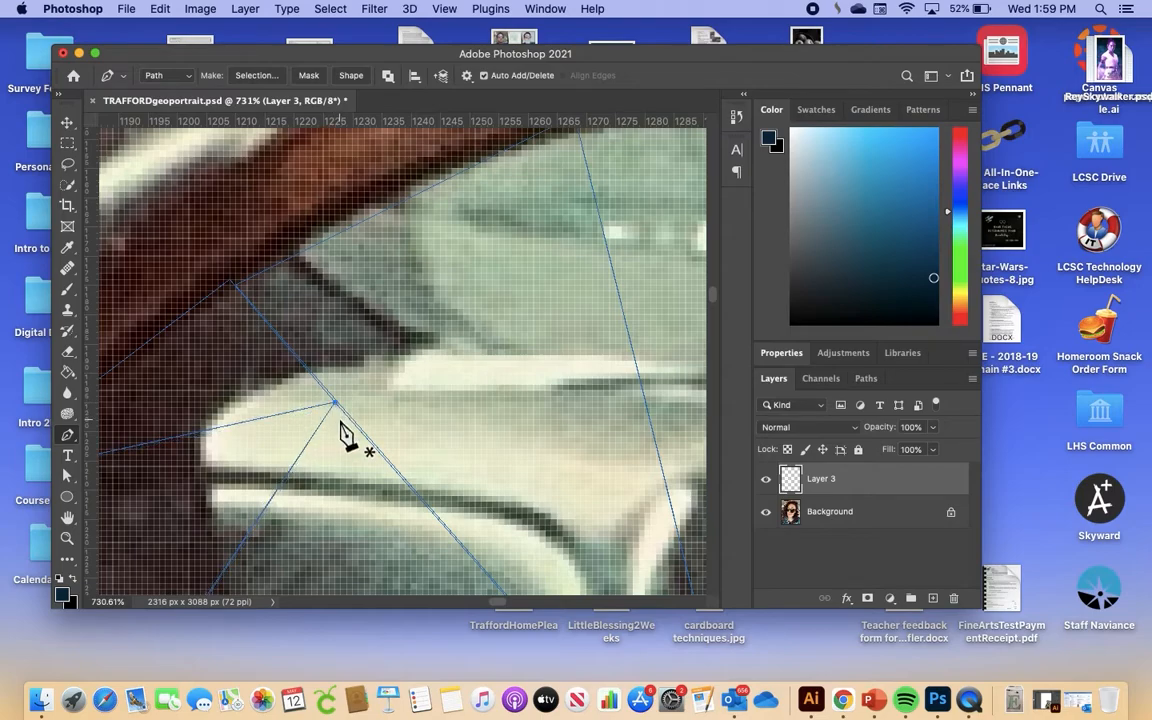
- Move the stray anchor point on the lens rim above the dashboard reflection onto the neighbouring triangle's corner, closing the gap
{"action": "scroll", "coordinate": [341, 424], "scroll_direction": "up", "scroll_amount": 5}
{"action": "scroll", "coordinate": [341, 424], "scroll_direction": "left", "scroll_amount": 5}
{"action": "scroll", "coordinate": [341, 424], "scroll_direction": "down", "scroll_amount": 3}
{"action": "scroll", "coordinate": [338, 428], "scroll_direction": "down", "scroll_amount": 5}
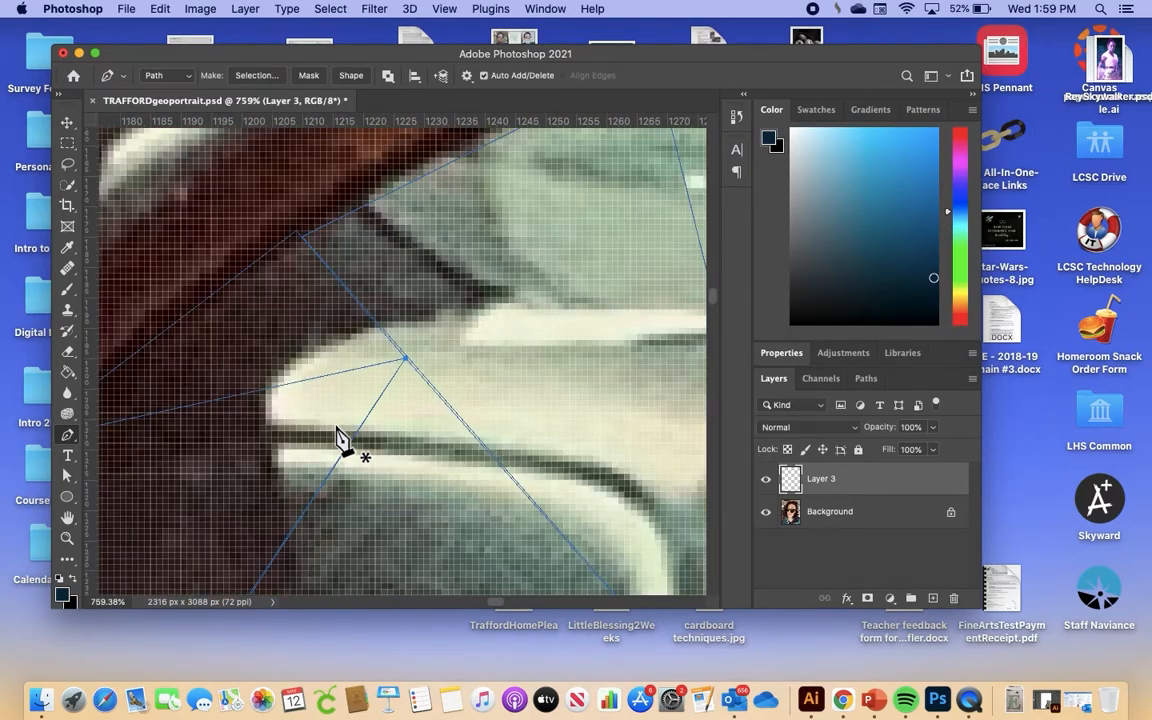
{"action": "scroll", "coordinate": [340, 437], "scroll_direction": "down", "scroll_amount": 5}
{"action": "scroll", "coordinate": [338, 437], "scroll_direction": "up", "scroll_amount": 7}
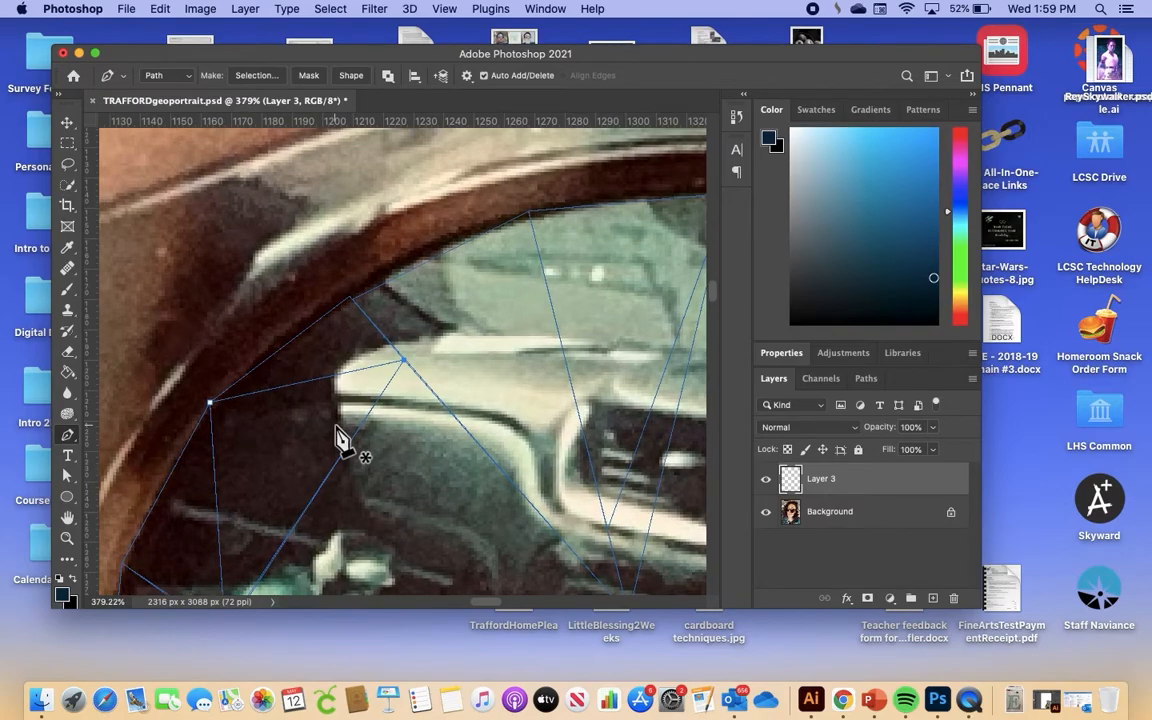
{"action": "scroll", "coordinate": [338, 437], "scroll_direction": "up", "scroll_amount": 5}
{"action": "scroll", "coordinate": [338, 437], "scroll_direction": "left", "scroll_amount": 2}
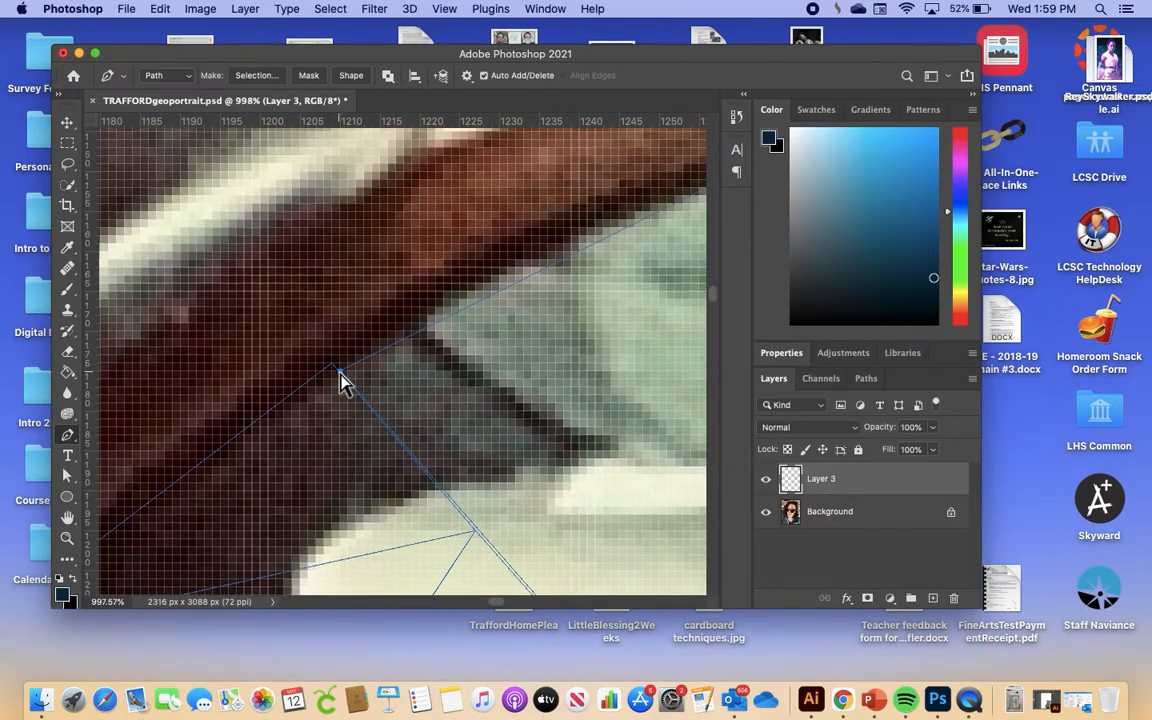
{"action": "left_click_drag", "start_coordinate": [341, 373], "coordinate": [334, 365]}
- Move the mismatched anchor points at the green reflection near the lens's left rim onto the corner shared by the surrounding triangles
{"action": "scroll", "coordinate": [457, 483], "scroll_direction": "down", "scroll_amount": 6}
{"action": "scroll", "coordinate": [457, 483], "scroll_direction": "left", "scroll_amount": 2}
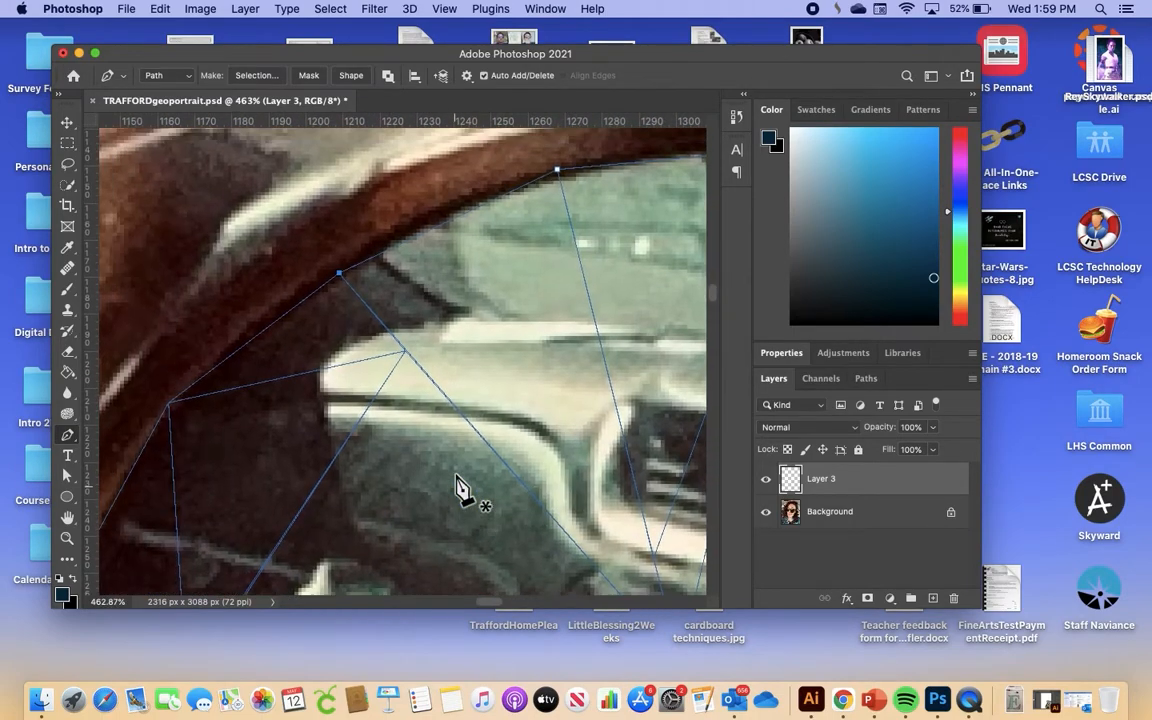
{"action": "scroll", "coordinate": [457, 483], "scroll_direction": "up", "scroll_amount": 5}
{"action": "scroll", "coordinate": [457, 483], "scroll_direction": "down", "scroll_amount": 3}
{"action": "scroll", "coordinate": [457, 478], "scroll_direction": "left", "scroll_amount": 3}
{"action": "scroll", "coordinate": [457, 478], "scroll_direction": "down", "scroll_amount": 6}
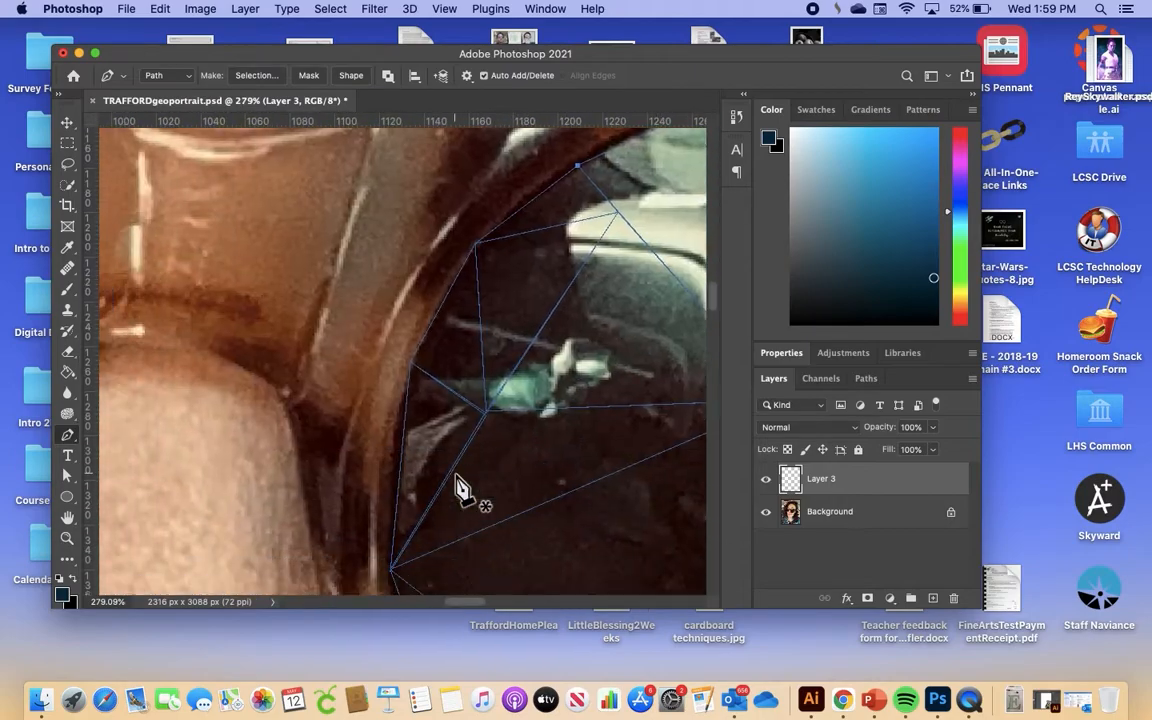
{"action": "scroll", "coordinate": [457, 478], "scroll_direction": "up", "scroll_amount": 1}
{"action": "scroll", "coordinate": [457, 483], "scroll_direction": "up", "scroll_amount": 8}
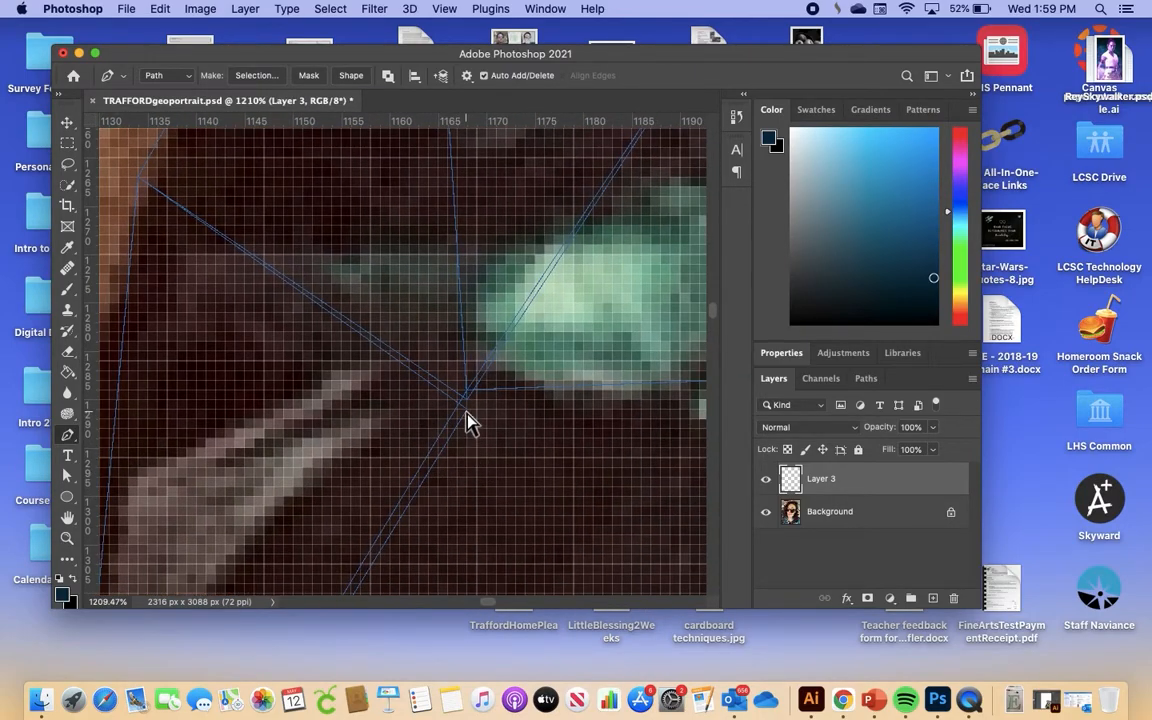
{"action": "left_click_drag", "start_coordinate": [467, 410], "coordinate": [466, 392]}
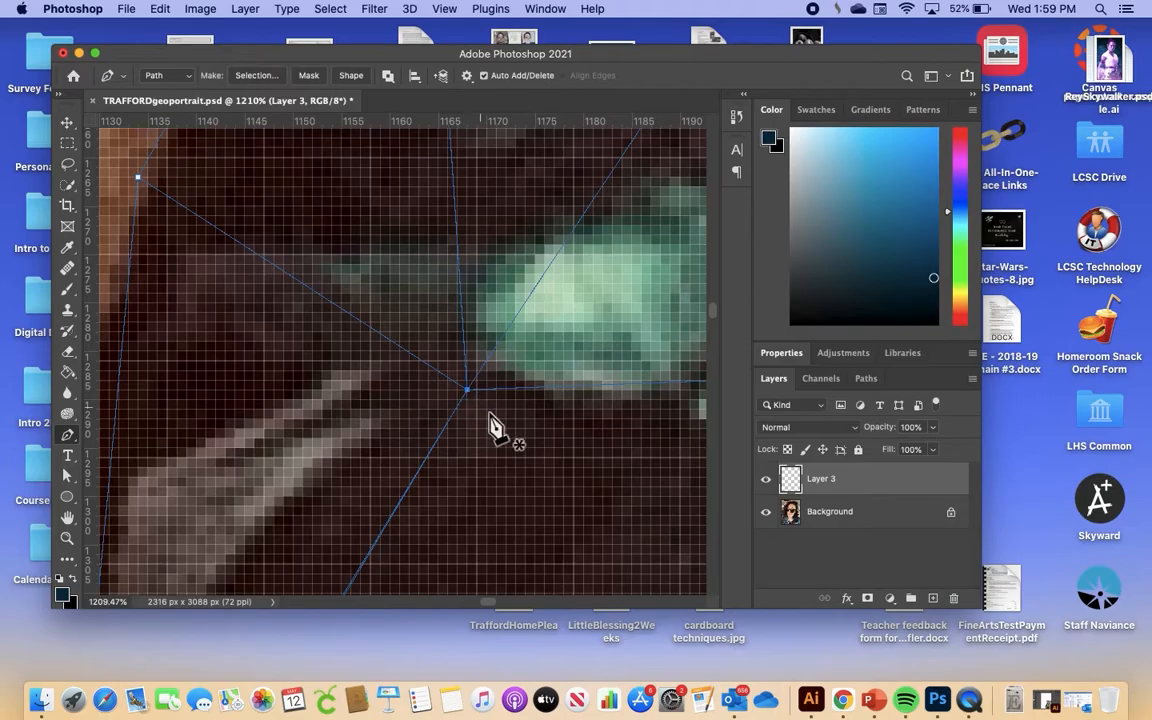
- Align the triangle anchor point at the lens's left edge, below the green reflection, with the shared corner of its neighbours
{"action": "scroll", "coordinate": [520, 445], "scroll_direction": "down", "scroll_amount": 4}
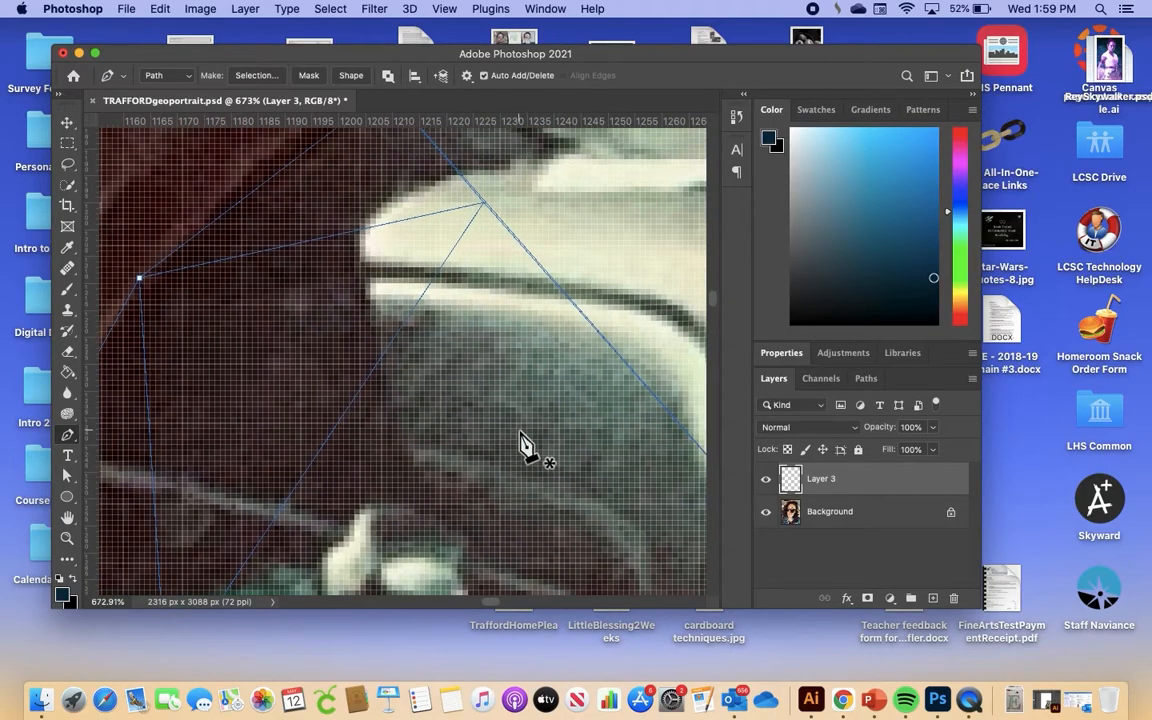
{"action": "scroll", "coordinate": [525, 445], "scroll_direction": "down", "scroll_amount": 5}
{"action": "scroll", "coordinate": [525, 445], "scroll_direction": "left", "scroll_amount": 3}
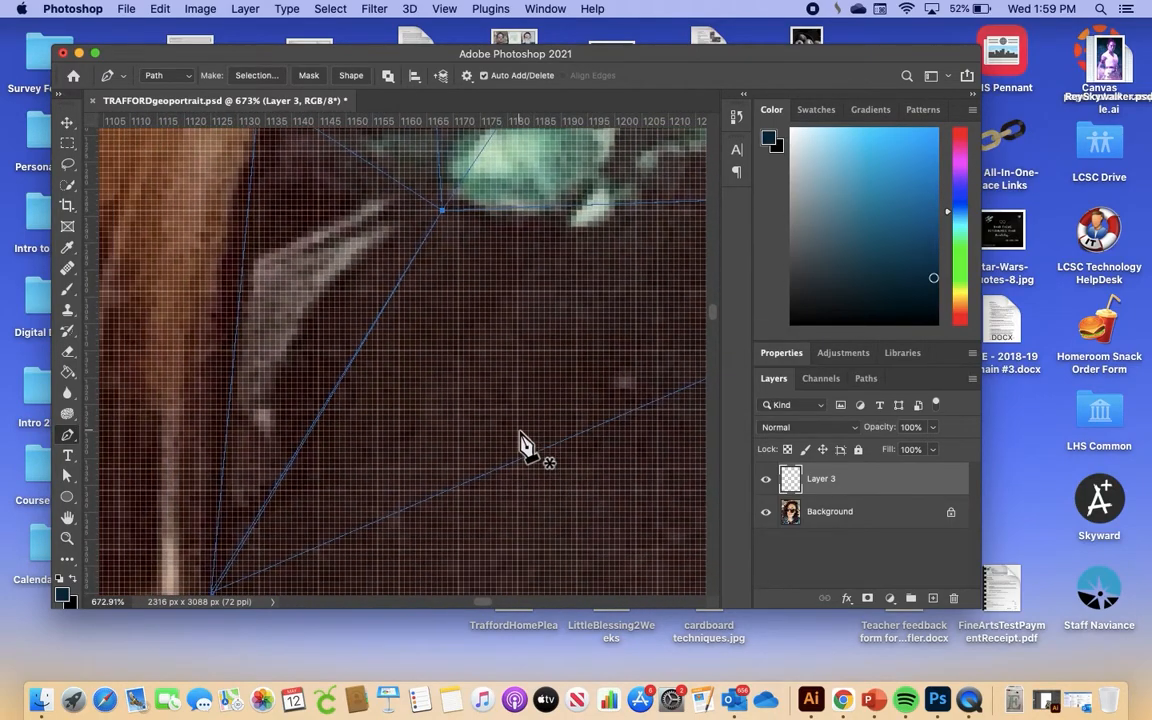
{"action": "scroll", "coordinate": [322, 530], "scroll_direction": "down", "scroll_amount": 3}
{"action": "scroll", "coordinate": [322, 530], "scroll_direction": "left", "scroll_amount": 2}
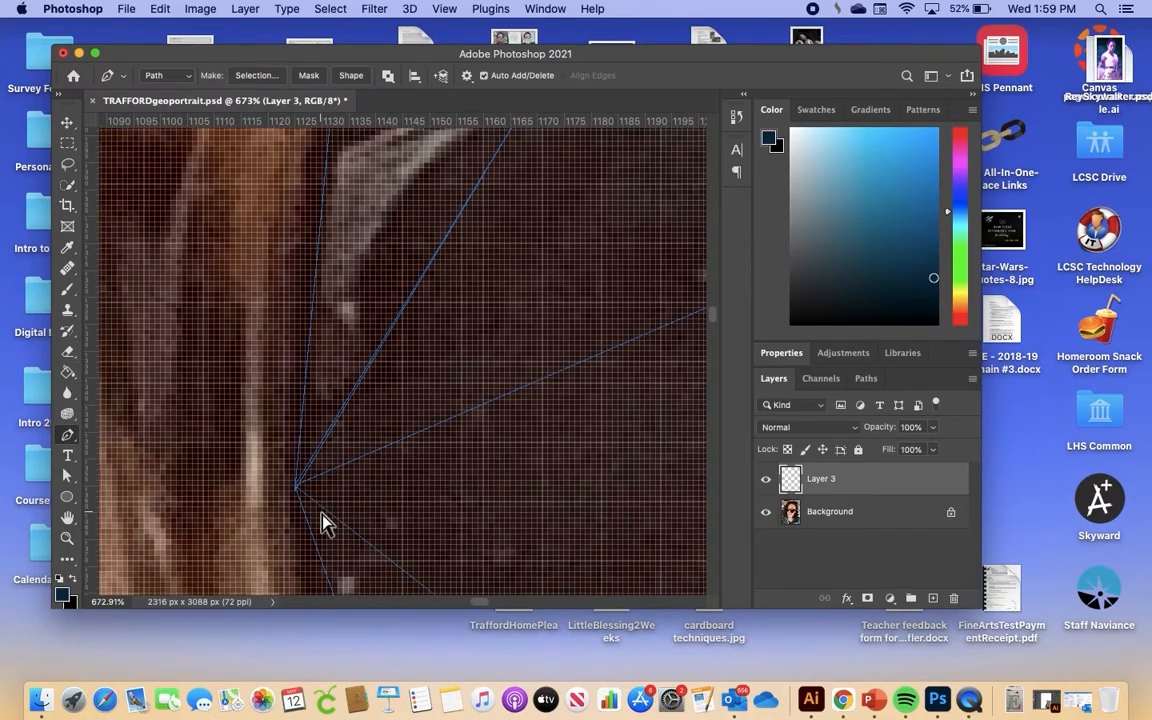
{"action": "scroll", "coordinate": [322, 524], "scroll_direction": "up", "scroll_amount": 5}
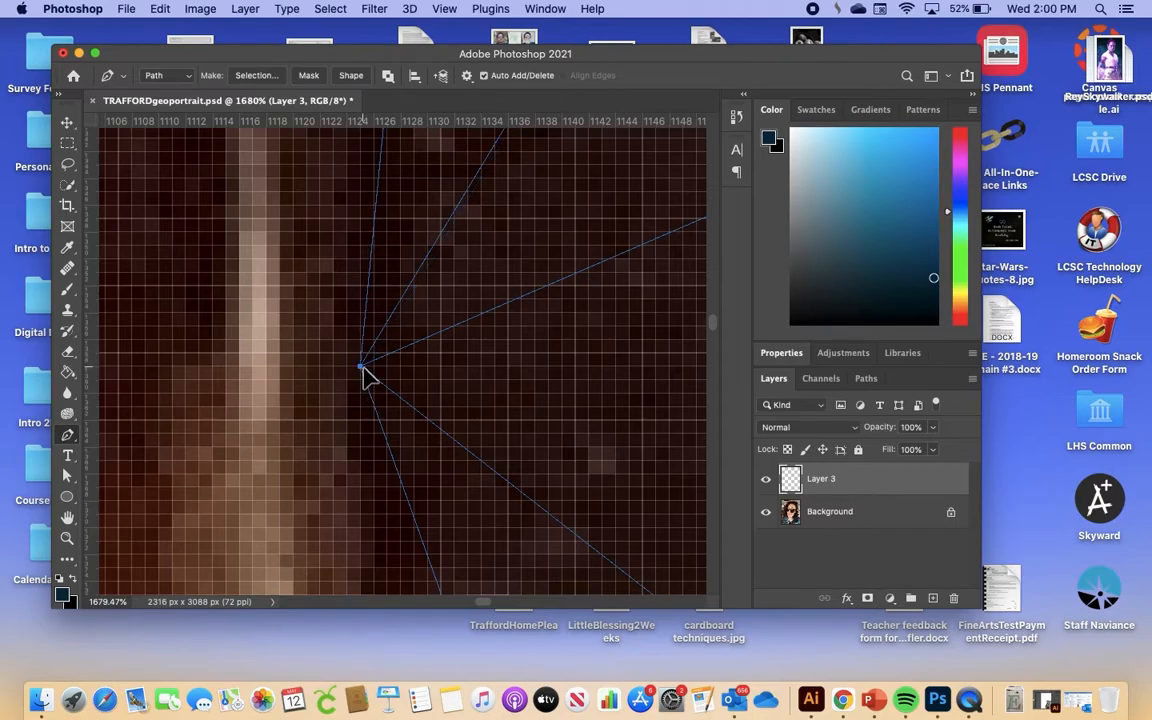
- Examine the triangle corners along the lens's upper rim and the shared edge running down from the light reflection for gaps
{"action": "scroll", "coordinate": [425, 413], "scroll_direction": "right", "scroll_amount": 5}
{"action": "scroll", "coordinate": [425, 413], "scroll_direction": "right", "scroll_amount": 20}
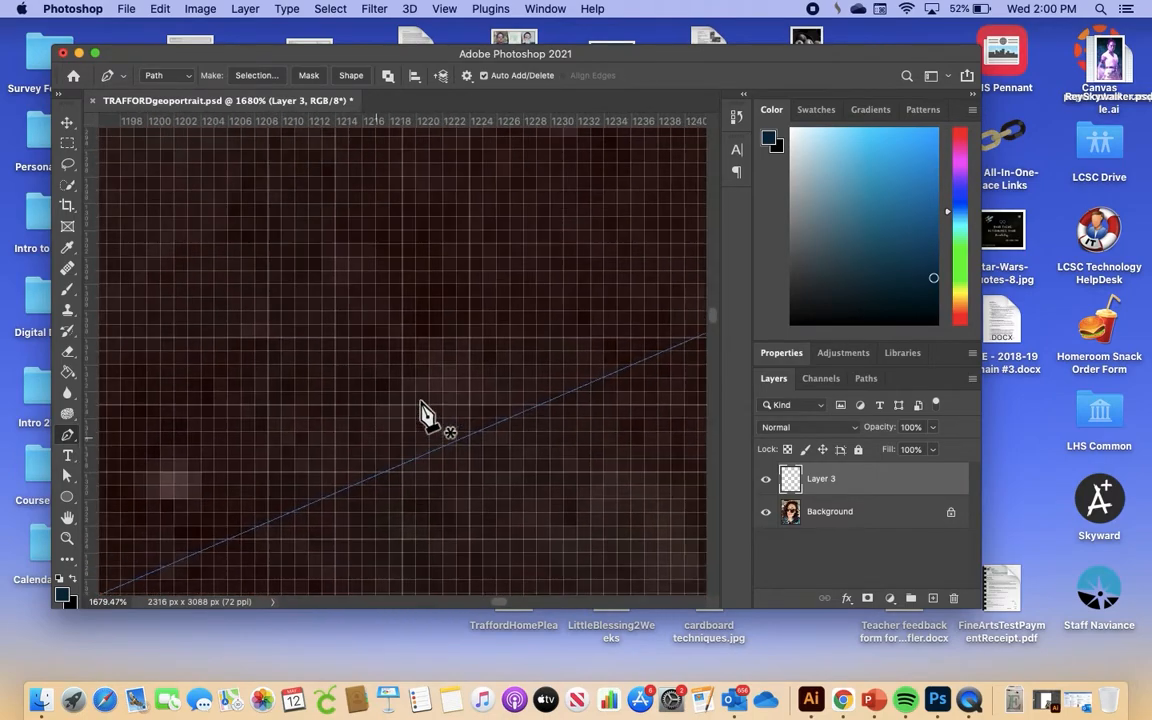
{"action": "scroll", "coordinate": [425, 413], "scroll_direction": "up", "scroll_amount": 10}
{"action": "scroll", "coordinate": [425, 413], "scroll_direction": "right", "scroll_amount": 3}
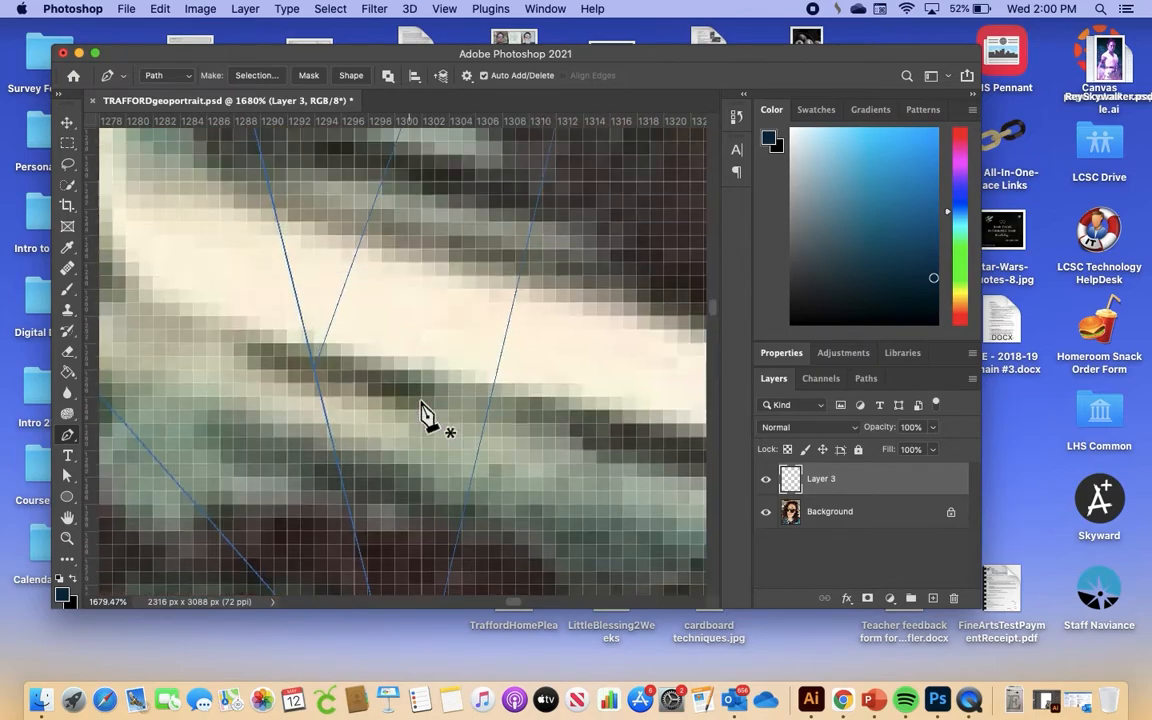
{"action": "scroll", "coordinate": [425, 413], "scroll_direction": "up", "scroll_amount": 10}
{"action": "scroll", "coordinate": [425, 413], "scroll_direction": "right", "scroll_amount": 10}
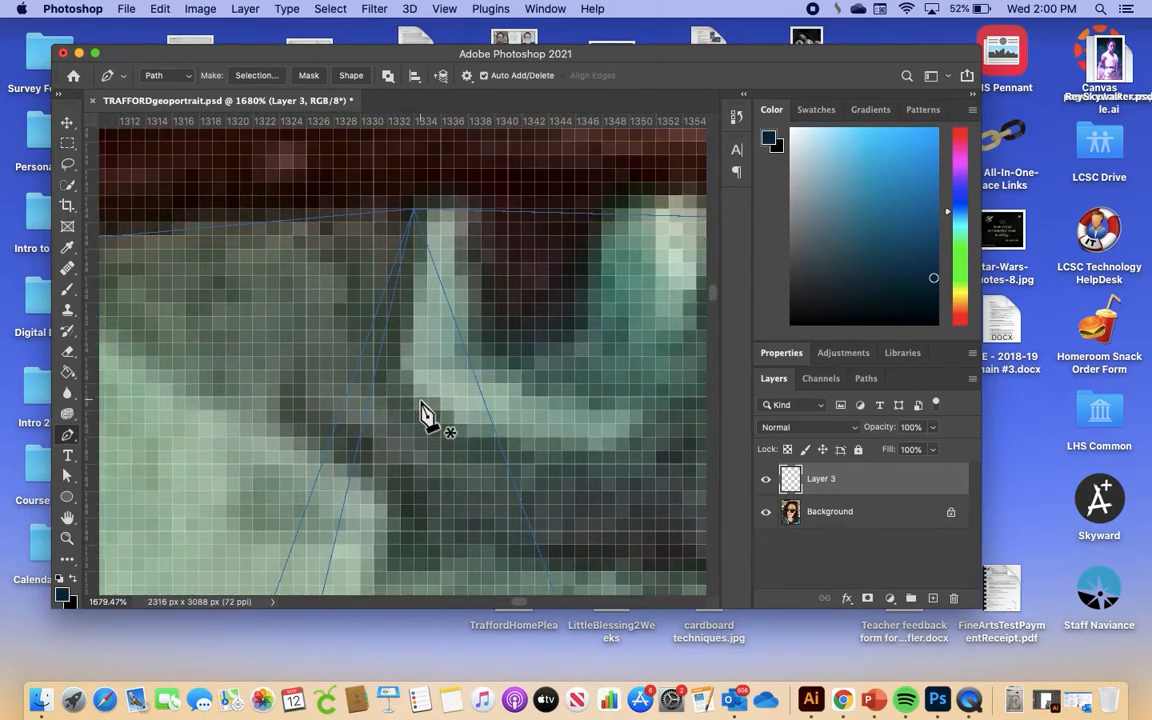
{"action": "scroll", "coordinate": [425, 413], "scroll_direction": "right", "scroll_amount": 20}
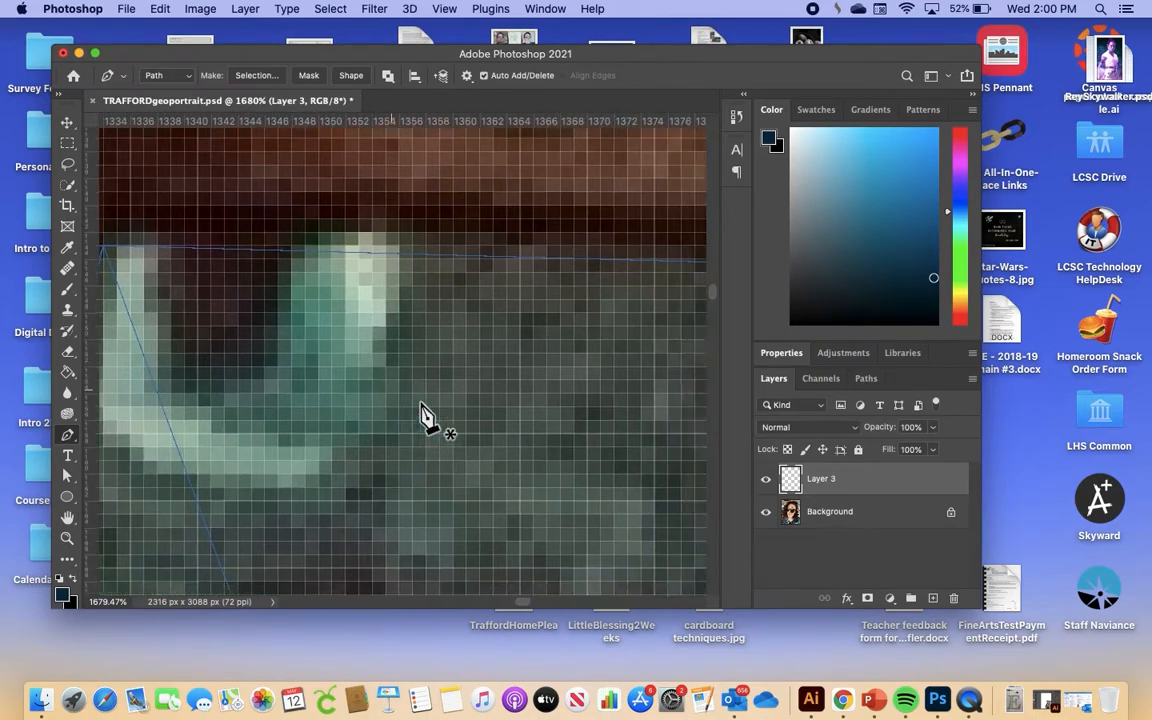
{"action": "scroll", "coordinate": [425, 413], "scroll_direction": "up", "scroll_amount": 6}
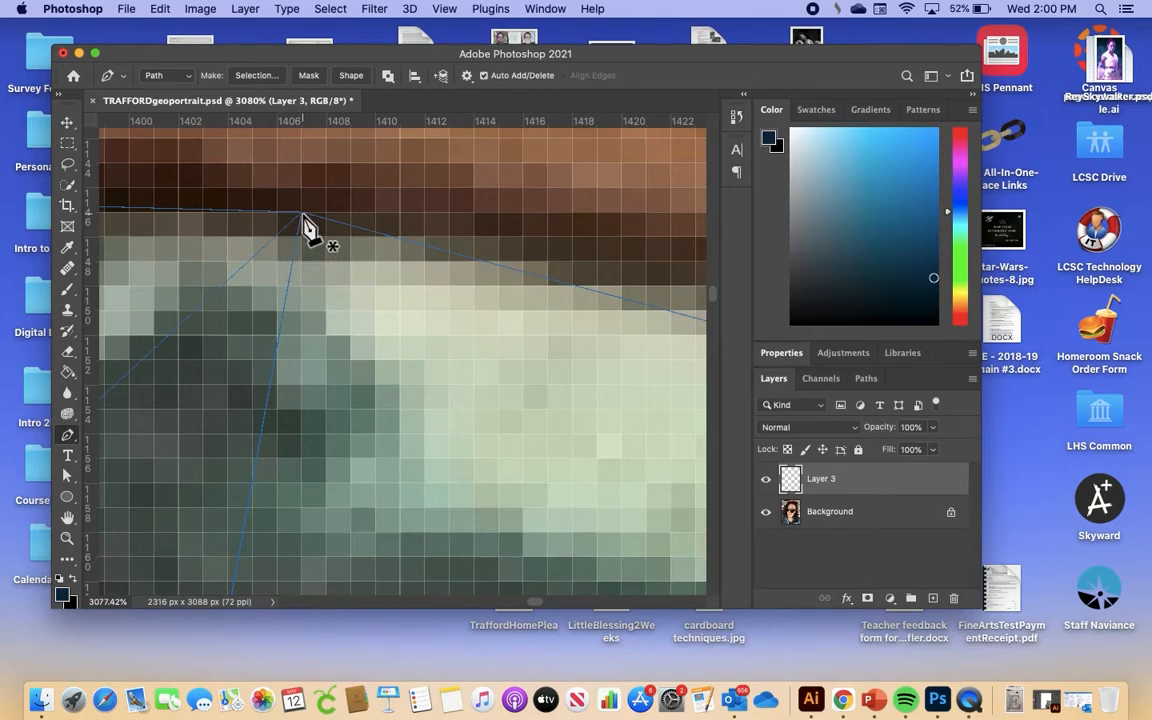
{"action": "scroll", "coordinate": [305, 222], "scroll_direction": "down", "scroll_amount": 5}
{"action": "scroll", "coordinate": [301, 262], "scroll_direction": "left", "scroll_amount": 3}
{"action": "scroll", "coordinate": [345, 384], "scroll_direction": "up", "scroll_amount": 5}
{"action": "scroll", "coordinate": [370, 330], "scroll_direction": "left", "scroll_amount": 1}
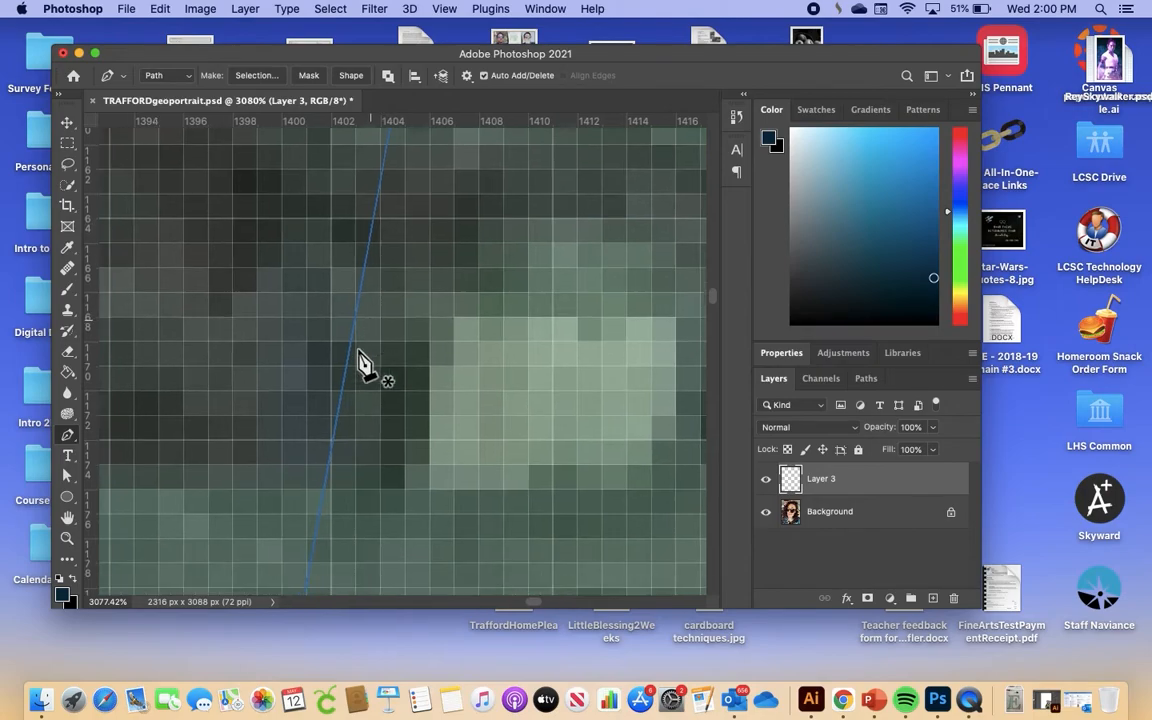
{"action": "scroll", "coordinate": [363, 363], "scroll_direction": "down", "scroll_amount": 2}
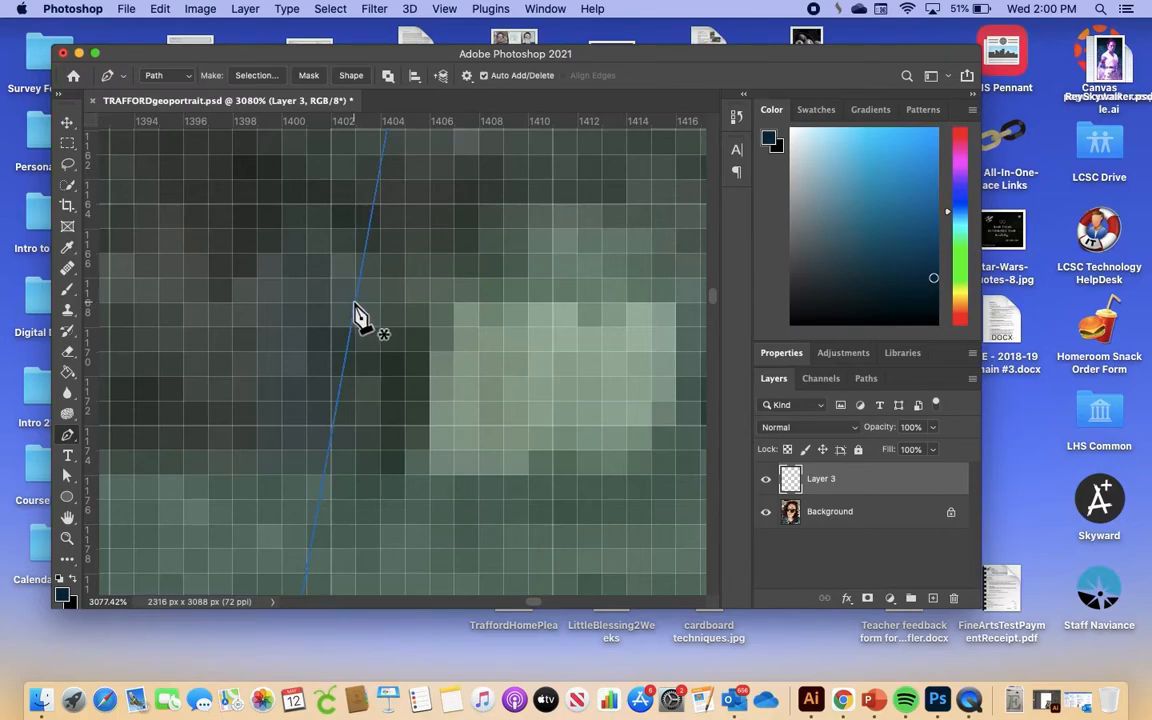
- Inspect the remaining shared triangle edges across the dashboard reflection and back along the lens's left rim for gaps
{"action": "scroll", "coordinate": [280, 309], "scroll_direction": "down", "scroll_amount": 5}
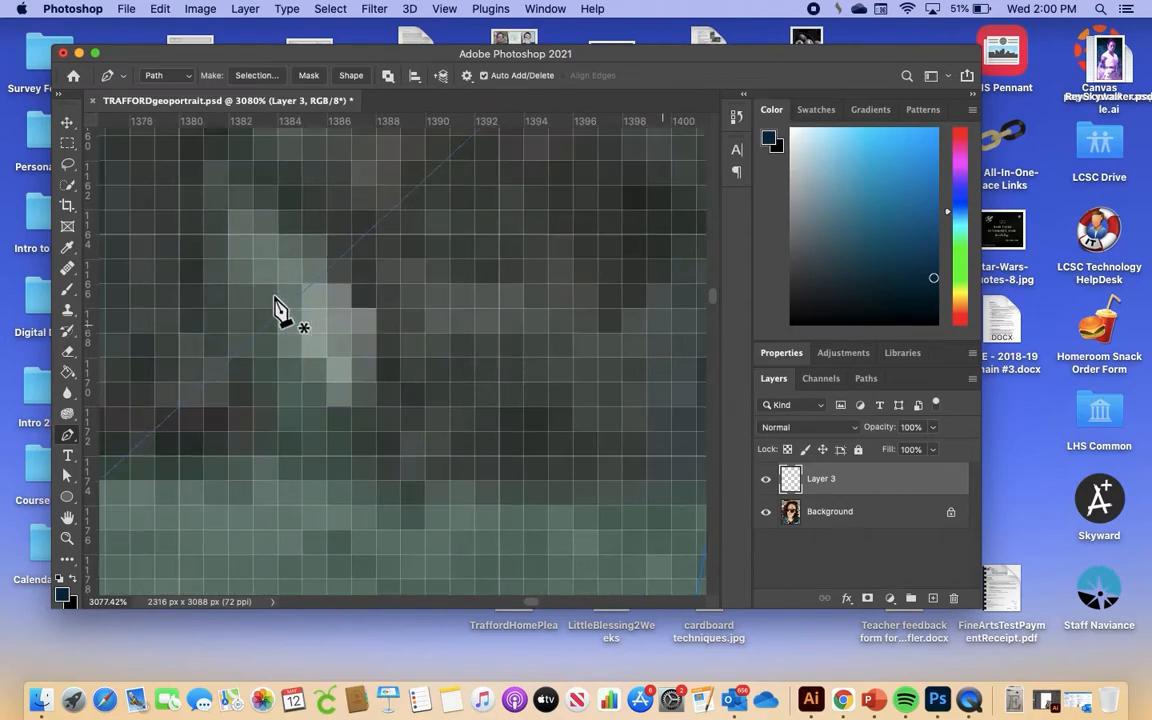
{"action": "scroll", "coordinate": [280, 309], "scroll_direction": "left", "scroll_amount": 10}
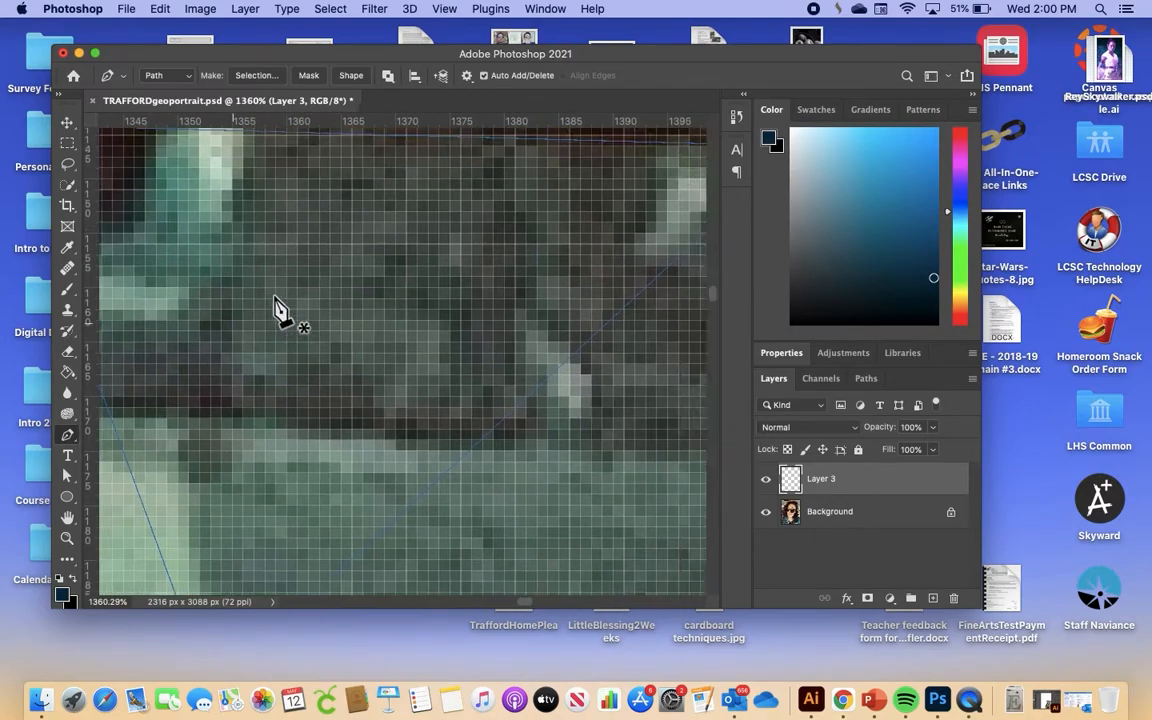
{"action": "scroll", "coordinate": [275, 298], "scroll_direction": "up", "scroll_amount": 6}
{"action": "scroll", "coordinate": [275, 298], "scroll_direction": "down", "scroll_amount": 20}
{"action": "scroll", "coordinate": [275, 298], "scroll_direction": "up", "scroll_amount": 3}
{"action": "scroll", "coordinate": [275, 298], "scroll_direction": "right", "scroll_amount": 4}
{"action": "scroll", "coordinate": [280, 309], "scroll_direction": "up", "scroll_amount": 5}
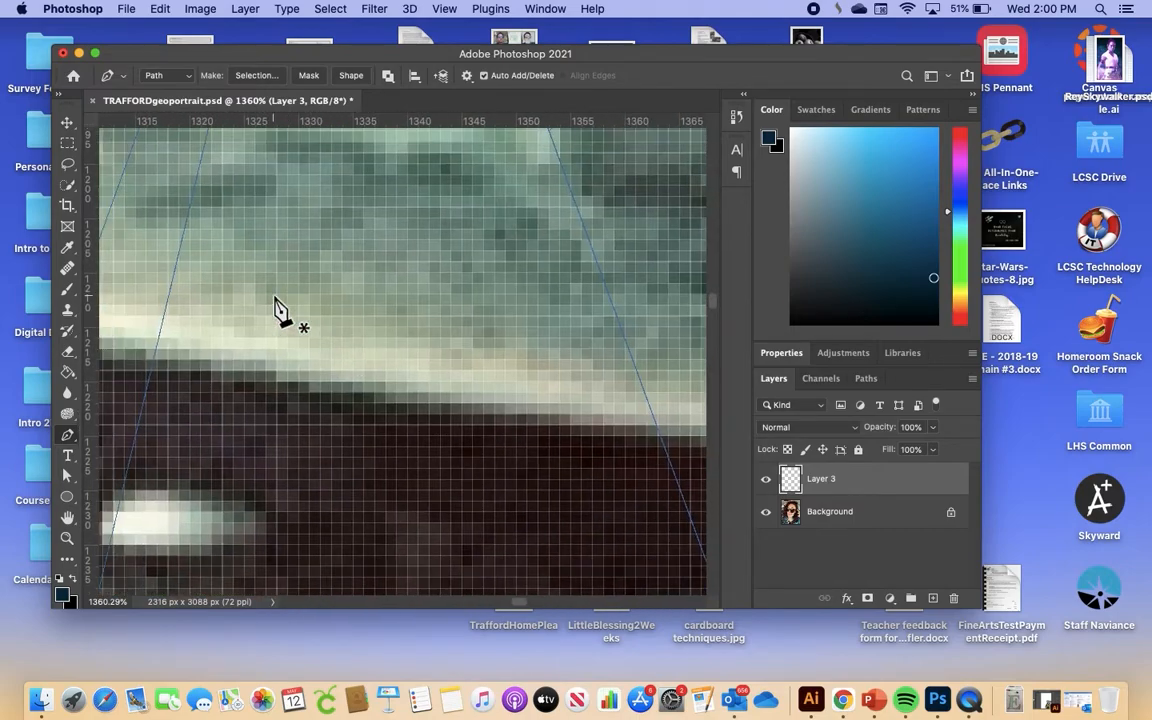
{"action": "scroll", "coordinate": [280, 309], "scroll_direction": "left", "scroll_amount": 8}
{"action": "scroll", "coordinate": [275, 298], "scroll_direction": "down", "scroll_amount": 6}
{"action": "scroll", "coordinate": [275, 298], "scroll_direction": "up", "scroll_amount": 10}
{"action": "scroll", "coordinate": [275, 298], "scroll_direction": "left", "scroll_amount": 6}
{"action": "scroll", "coordinate": [275, 298], "scroll_direction": "up", "scroll_amount": 12}
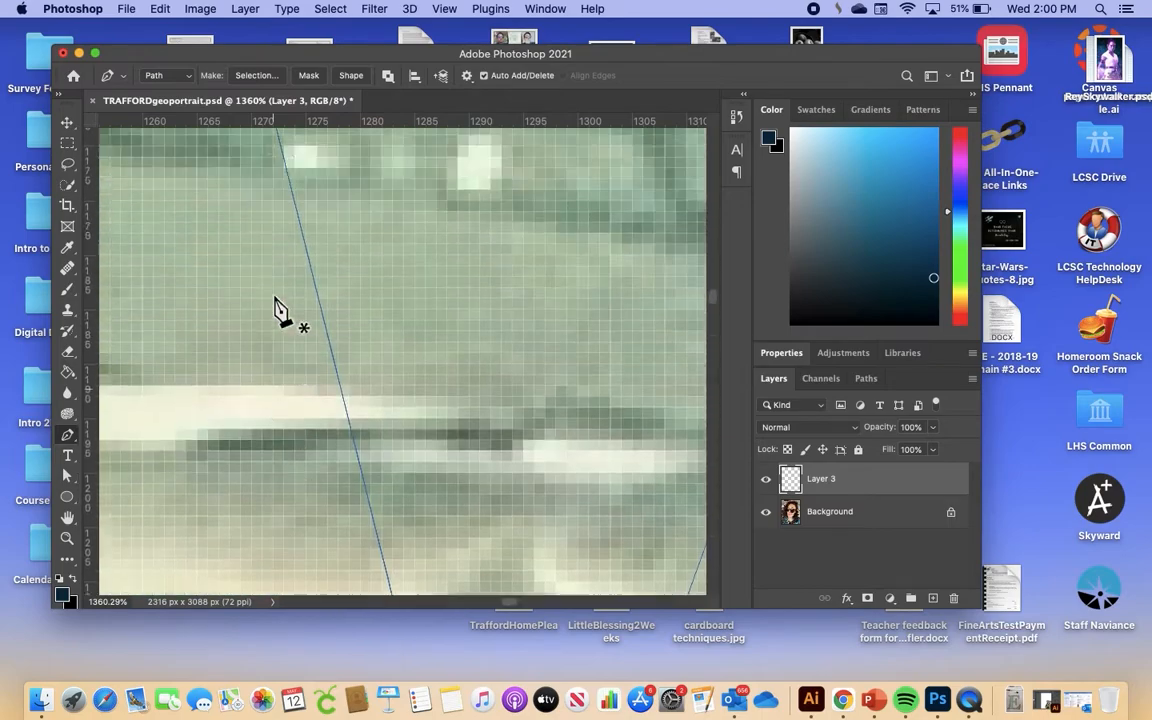
{"action": "scroll", "coordinate": [275, 298], "scroll_direction": "left", "scroll_amount": 3}
{"action": "scroll", "coordinate": [275, 298], "scroll_direction": "down", "scroll_amount": 3}
{"action": "scroll", "coordinate": [280, 310], "scroll_direction": "down", "scroll_amount": 2}
{"action": "scroll", "coordinate": [280, 310], "scroll_direction": "left", "scroll_amount": 6}
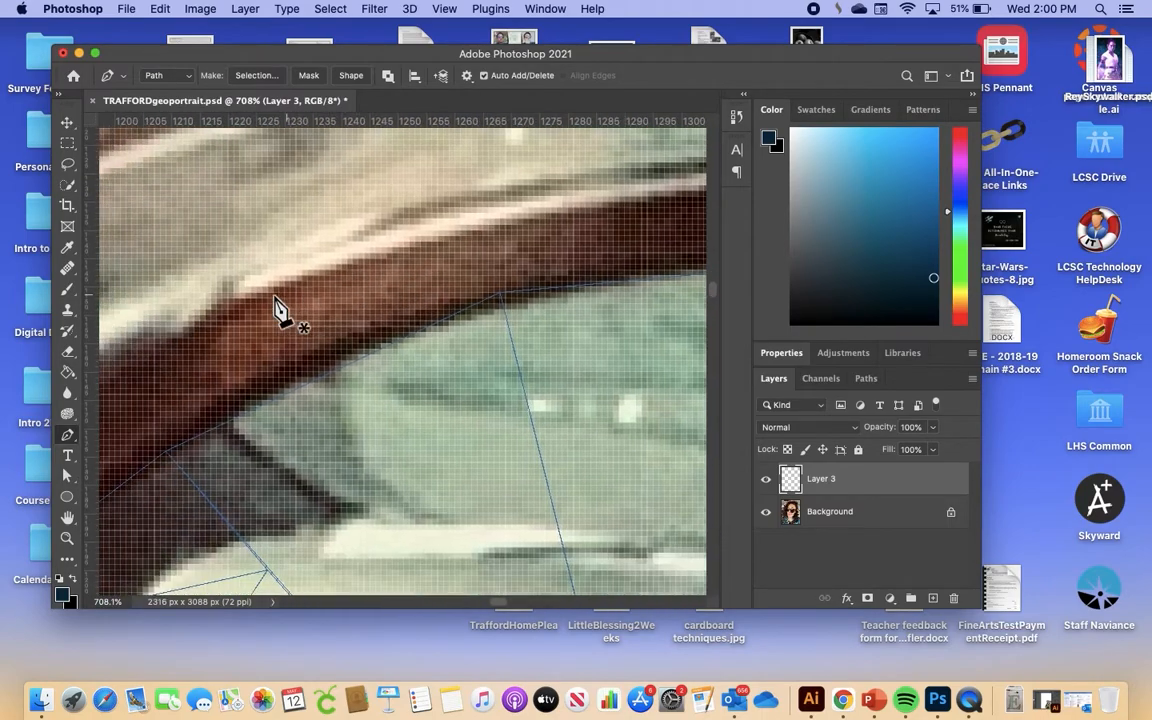
{"action": "scroll", "coordinate": [280, 310], "scroll_direction": "down", "scroll_amount": 5}
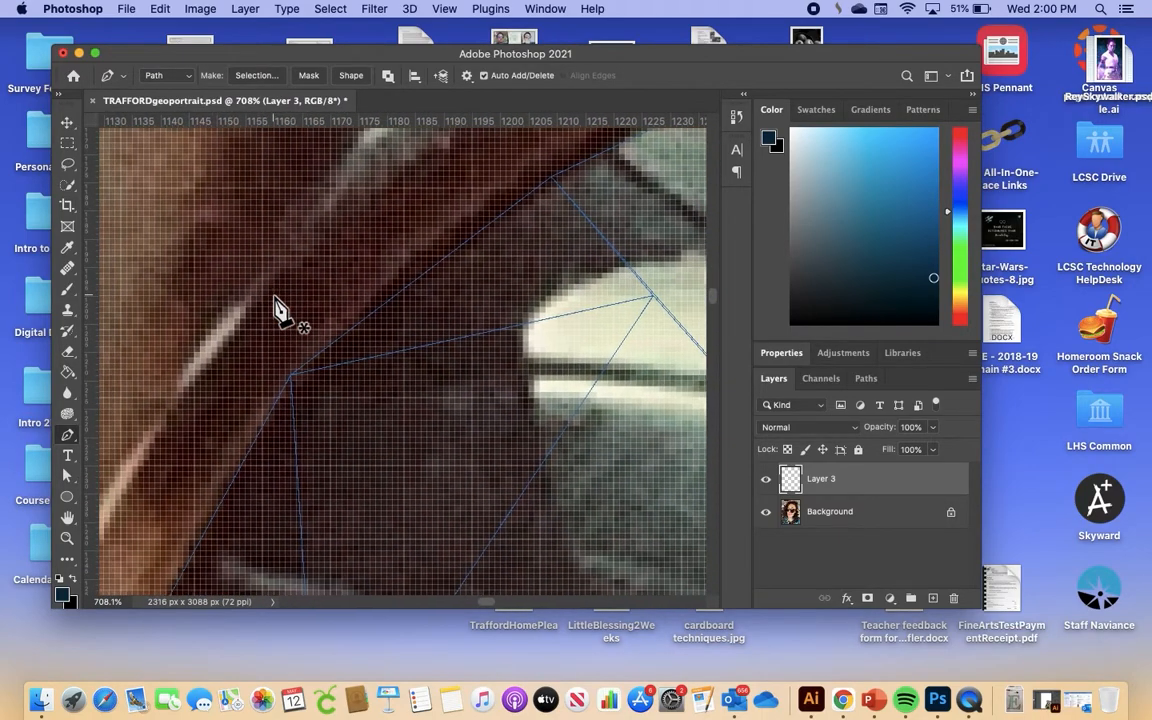
{"action": "scroll", "coordinate": [280, 310], "scroll_direction": "down", "scroll_amount": 3}
{"action": "scroll", "coordinate": [280, 310], "scroll_direction": "right", "scroll_amount": 4}
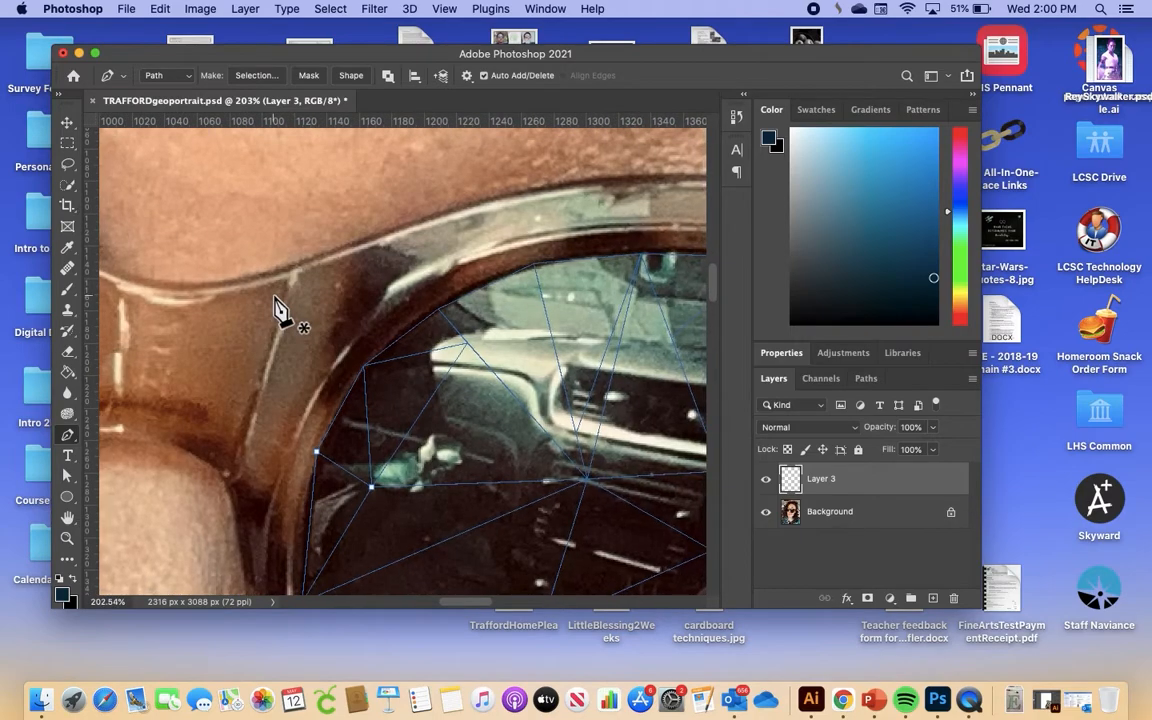
- Draw a closed triangle path on the glasses frame, with two corners on the frame's upper edge and one on the lens rim
{"action": "scroll", "coordinate": [276, 306], "scroll_direction": "up", "scroll_amount": 3}
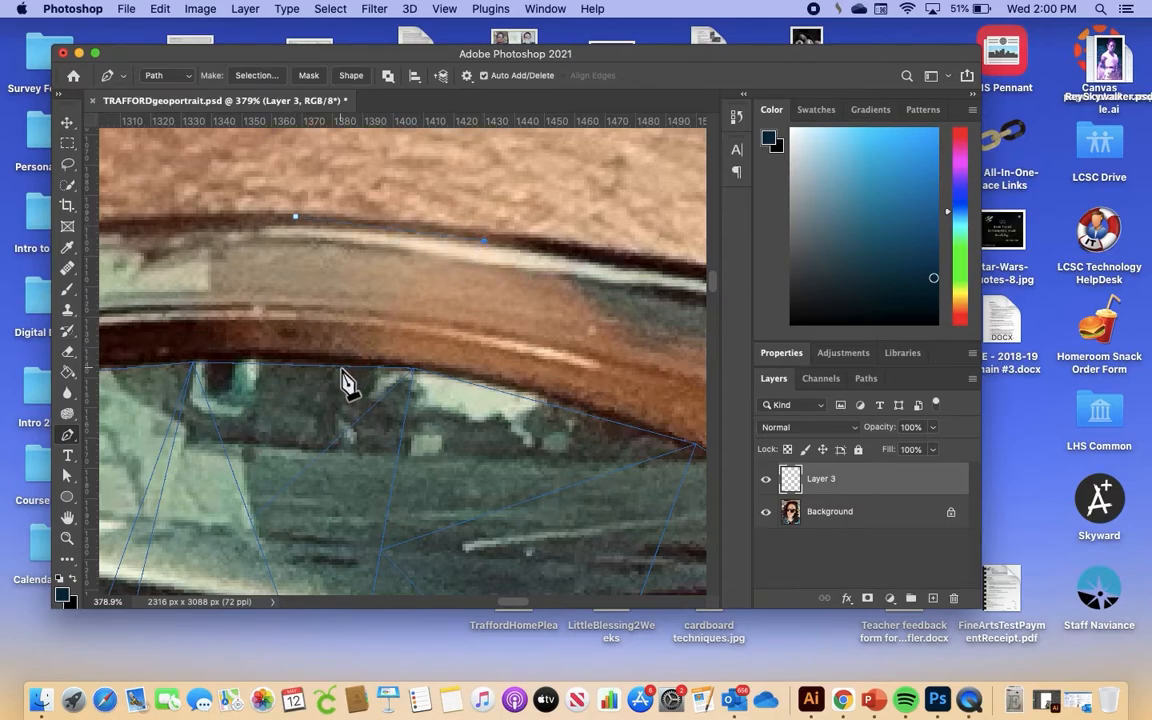
{"action": "scroll", "coordinate": [345, 383], "scroll_direction": "up", "scroll_amount": 5}
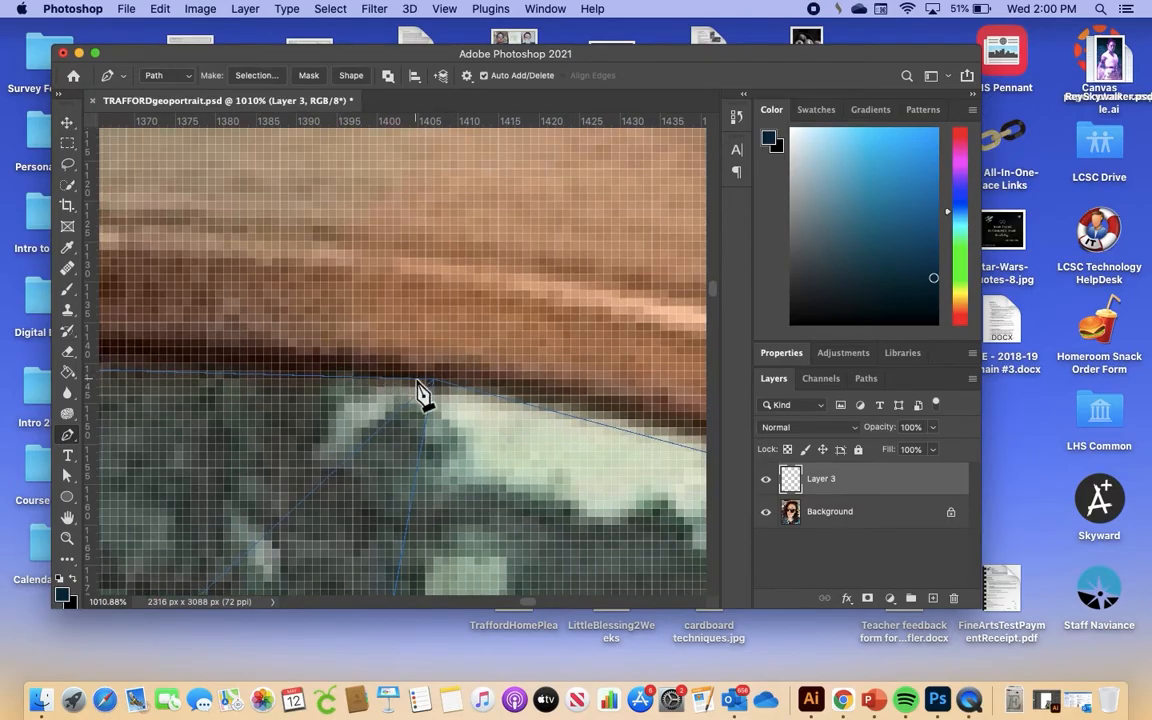
{"action": "scroll", "coordinate": [420, 395], "scroll_direction": "up", "scroll_amount": 3}
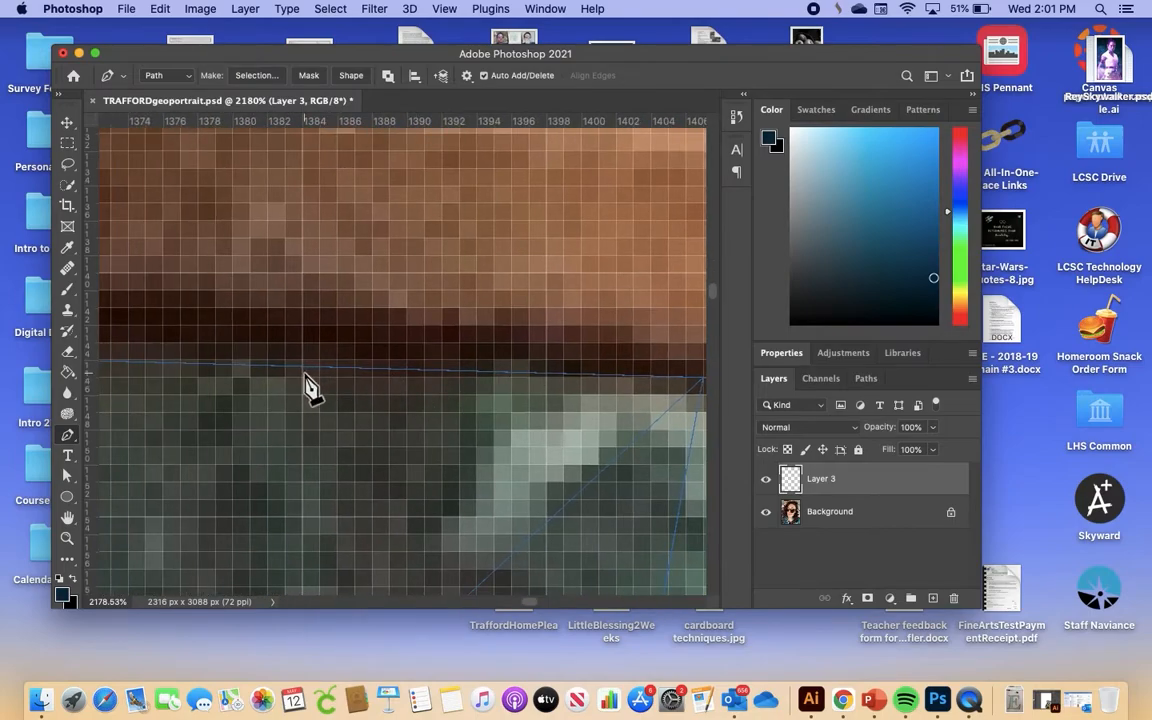
{"action": "scroll", "coordinate": [250, 385], "scroll_direction": "left", "scroll_amount": 3}
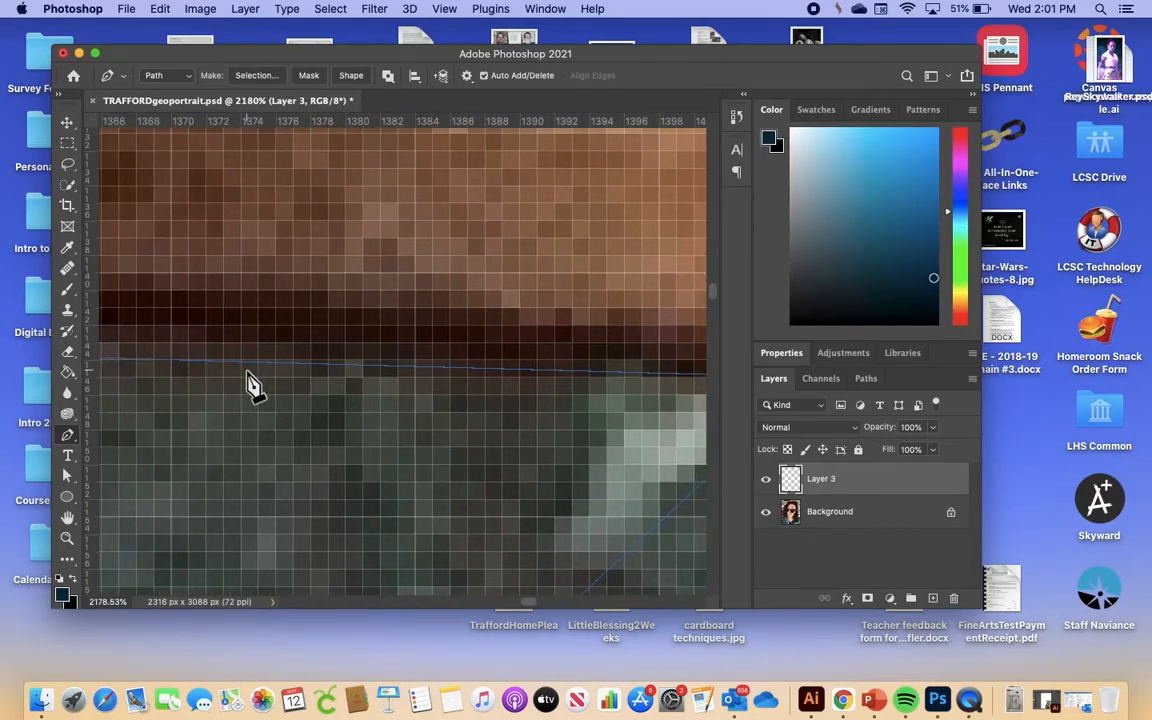
{"action": "scroll", "coordinate": [190, 388], "scroll_direction": "left", "scroll_amount": 1}
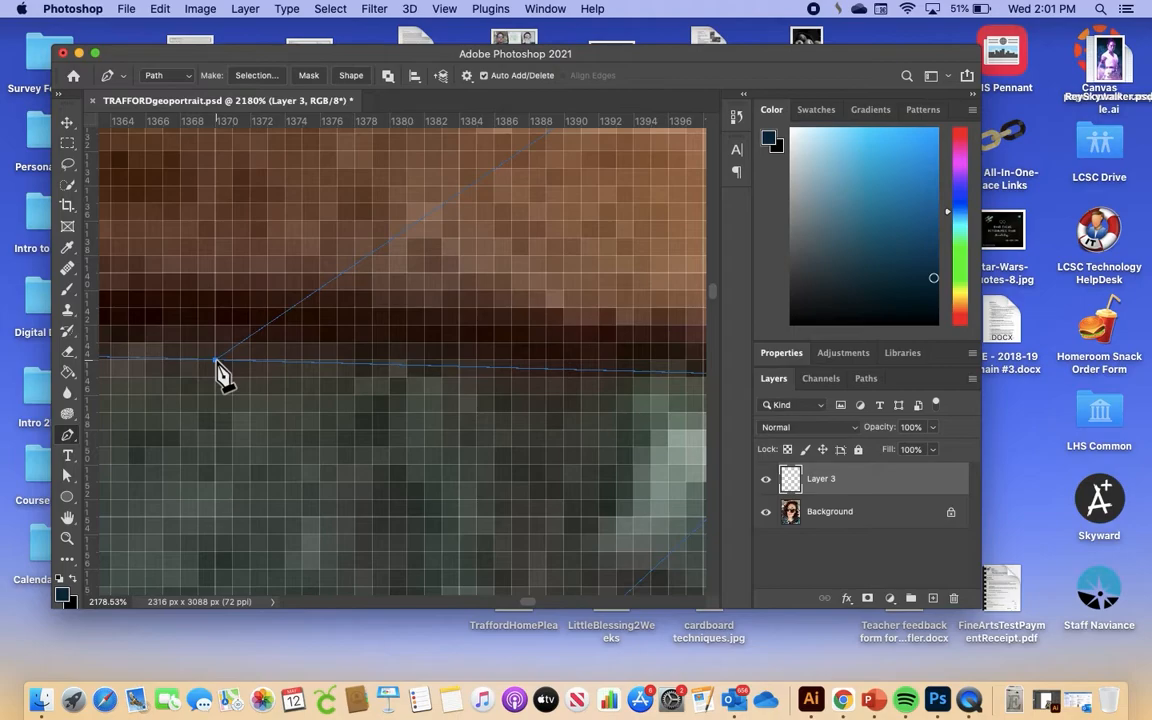
{"action": "scroll", "coordinate": [221, 375], "scroll_direction": "up", "scroll_amount": 5}
{"action": "scroll", "coordinate": [221, 375], "scroll_direction": "down", "scroll_amount": 3}
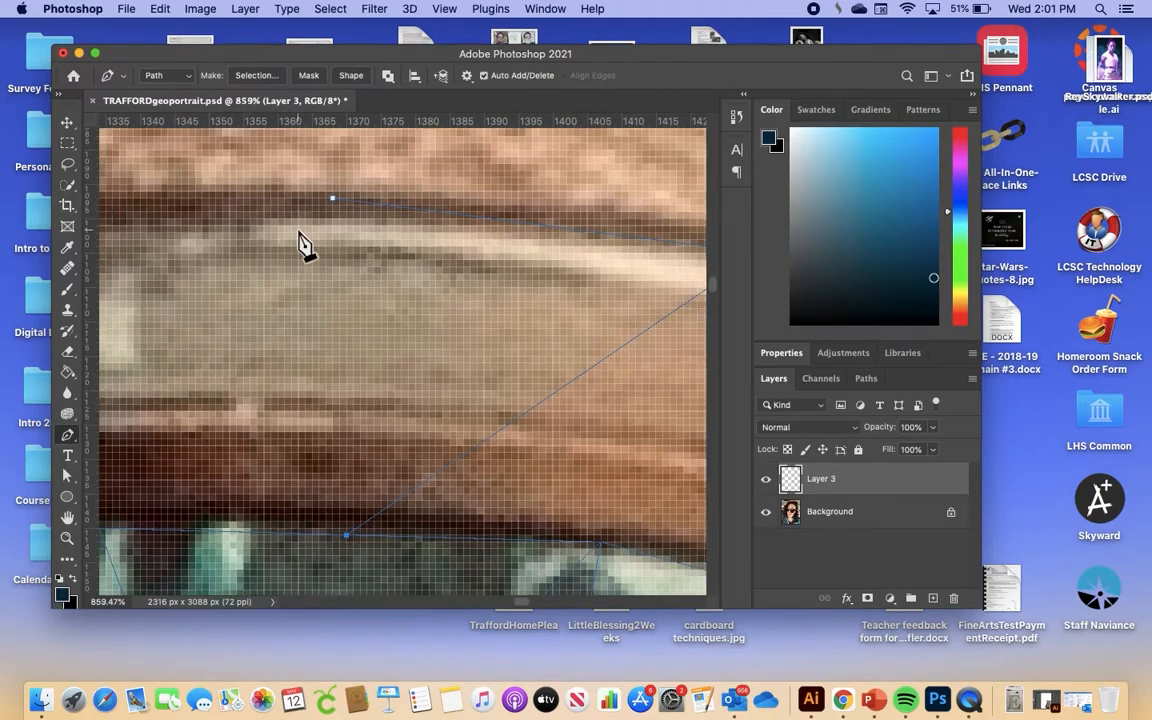
{"action": "left_click", "coordinate": [334, 201]}
- Draw a closed triangle path on the frame with one corner on its upper edge and two on existing lens-rim corners above the green reflection
{"action": "scroll", "coordinate": [295, 292], "scroll_direction": "left", "scroll_amount": 5}
{"action": "scroll", "coordinate": [295, 292], "scroll_direction": "up", "scroll_amount": 2}
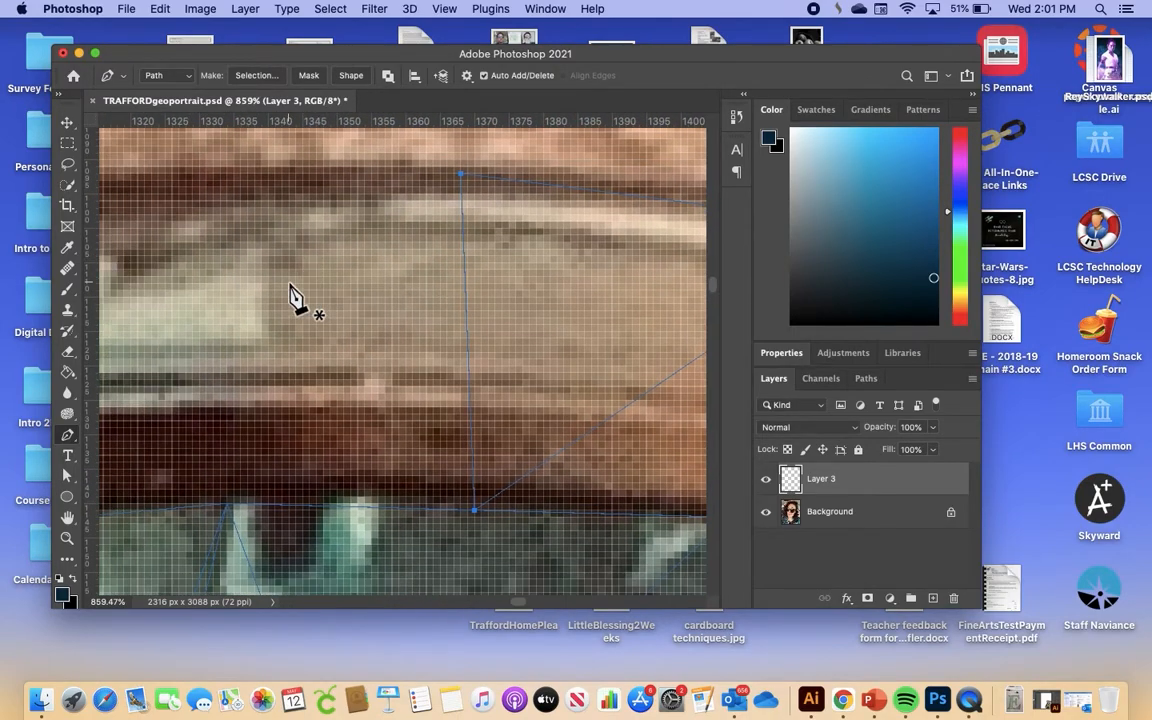
{"action": "scroll", "coordinate": [355, 275], "scroll_direction": "left", "scroll_amount": 6}
{"action": "scroll", "coordinate": [355, 275], "scroll_direction": "down", "scroll_amount": 2}
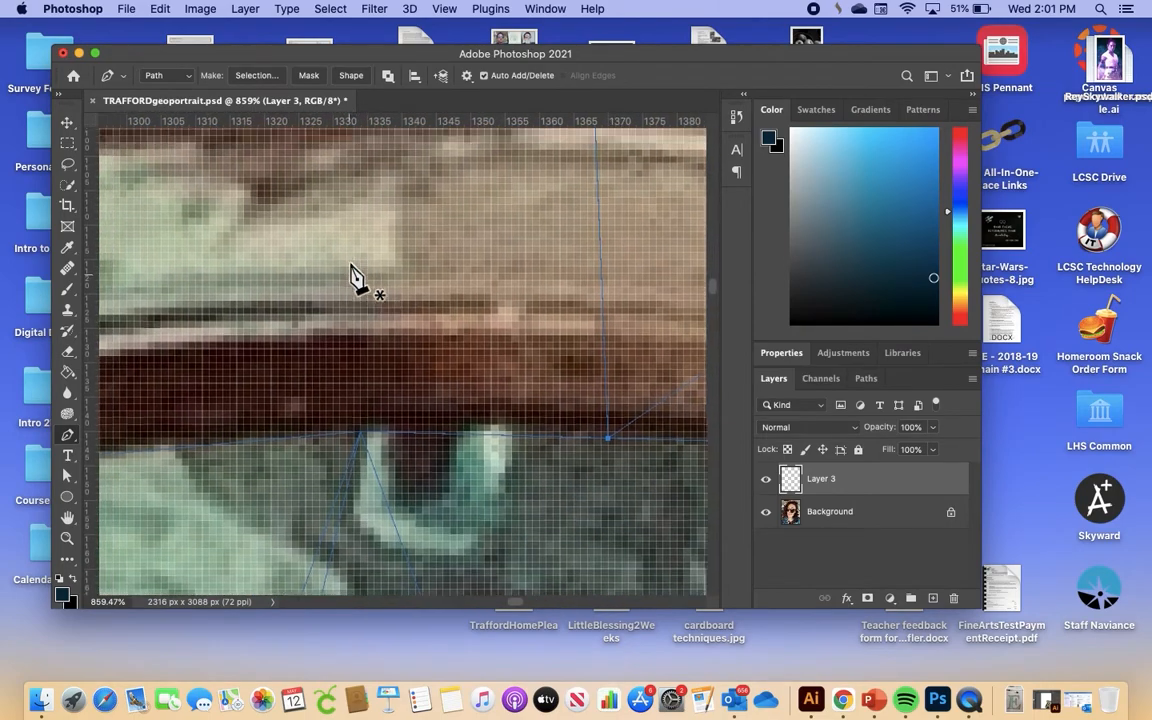
{"action": "scroll", "coordinate": [355, 275], "scroll_direction": "right", "scroll_amount": 3}
{"action": "scroll", "coordinate": [355, 275], "scroll_direction": "down", "scroll_amount": 1}
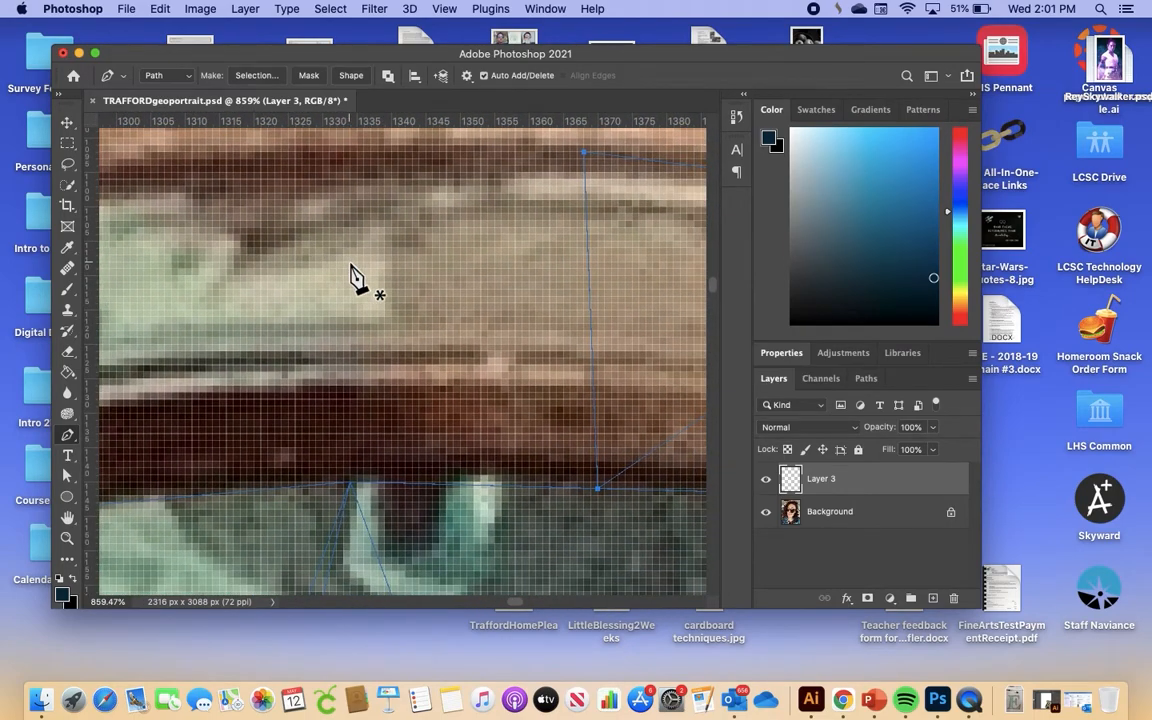
{"action": "scroll", "coordinate": [355, 495], "scroll_direction": "up", "scroll_amount": 5}
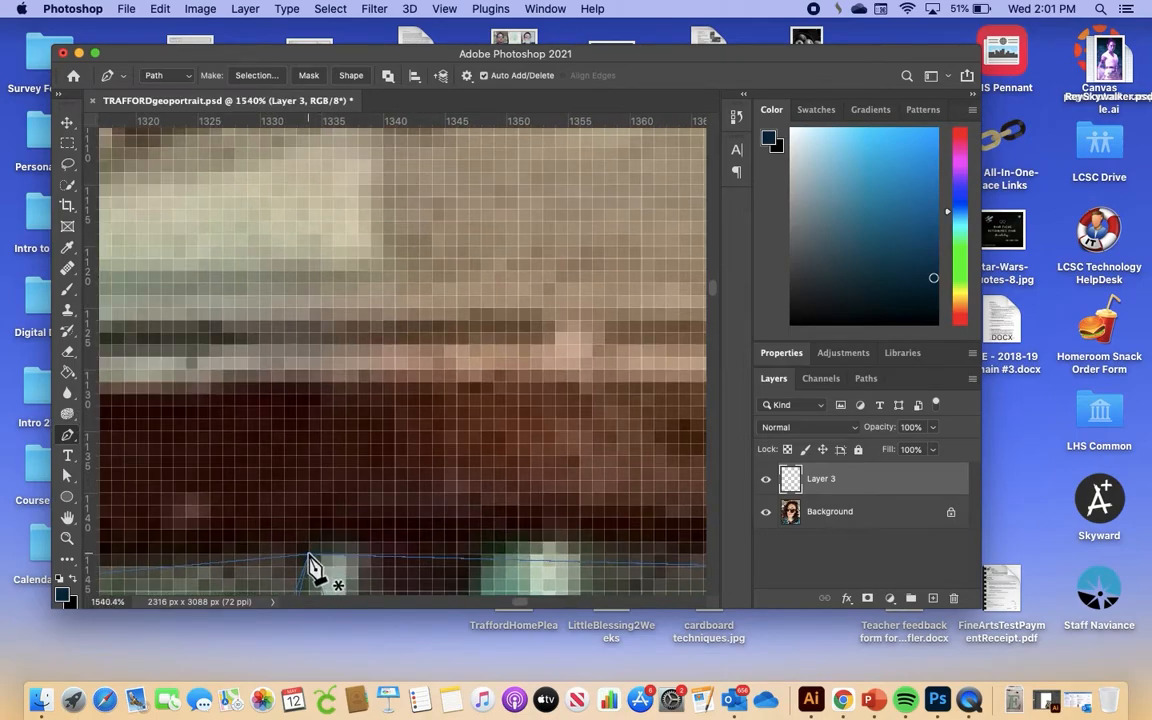
{"action": "scroll", "coordinate": [437, 428], "scroll_direction": "down", "scroll_amount": 5}
{"action": "scroll", "coordinate": [437, 428], "scroll_direction": "right", "scroll_amount": 5}
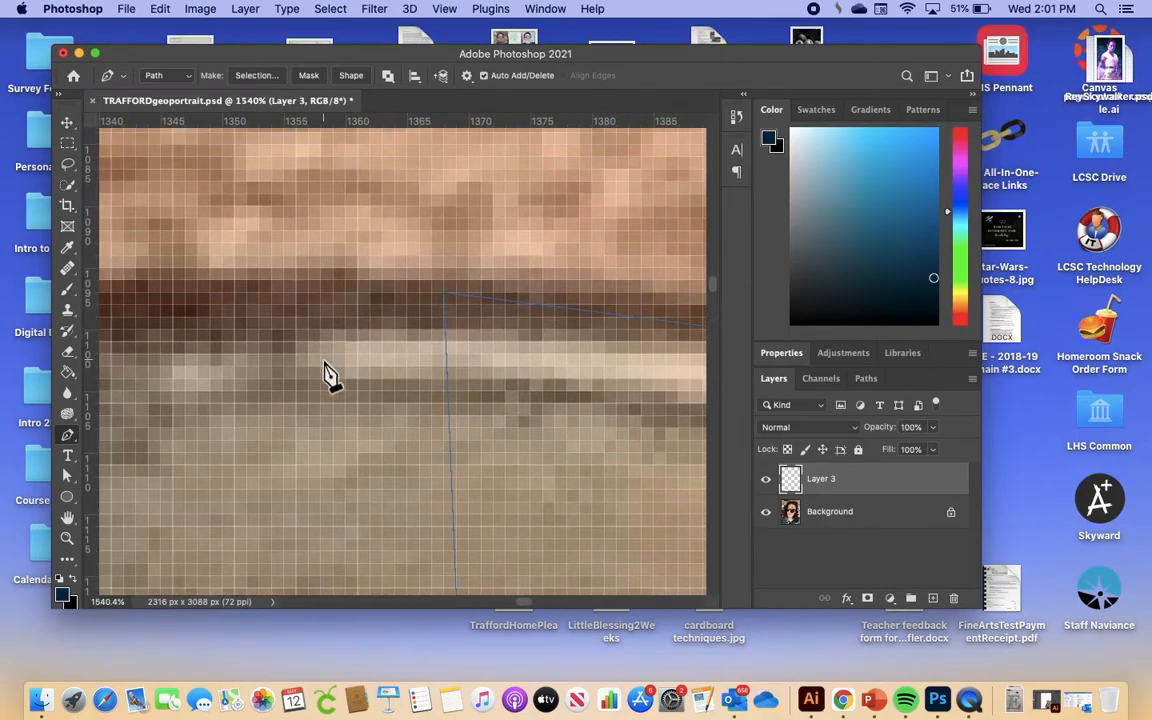
{"action": "scroll", "coordinate": [328, 375], "scroll_direction": "left", "scroll_amount": 2}
{"action": "scroll", "coordinate": [328, 375], "scroll_direction": "down", "scroll_amount": 1}
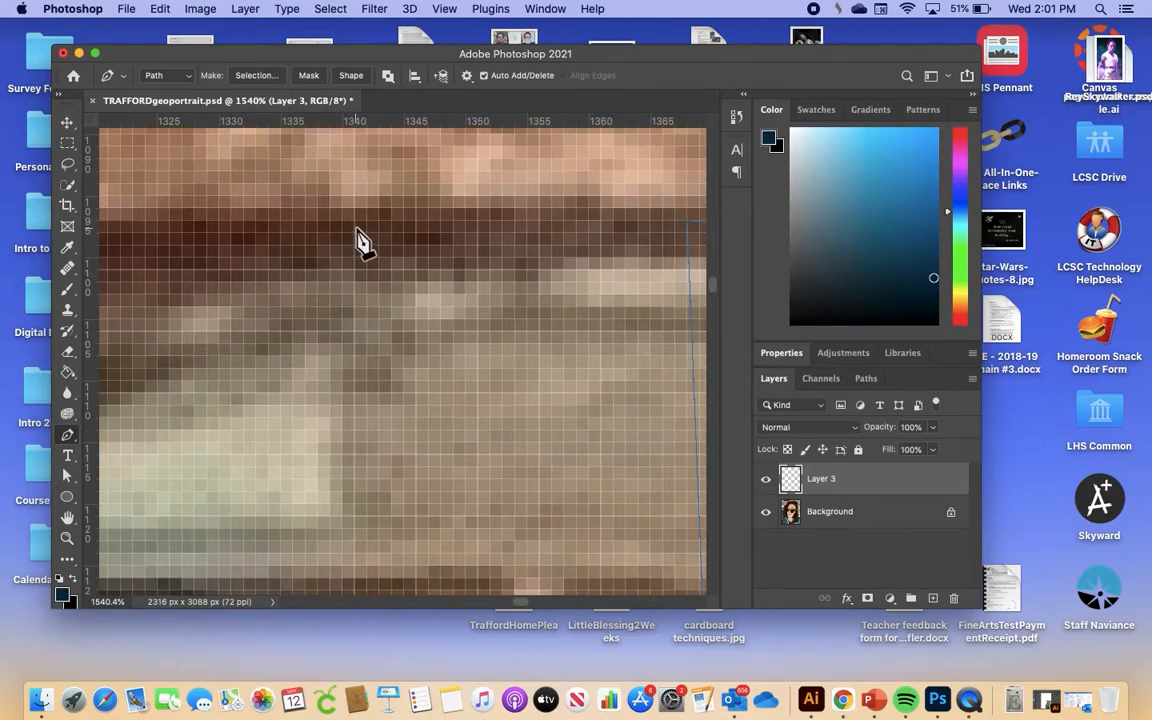
{"action": "scroll", "coordinate": [366, 265], "scroll_direction": "down", "scroll_amount": 4}
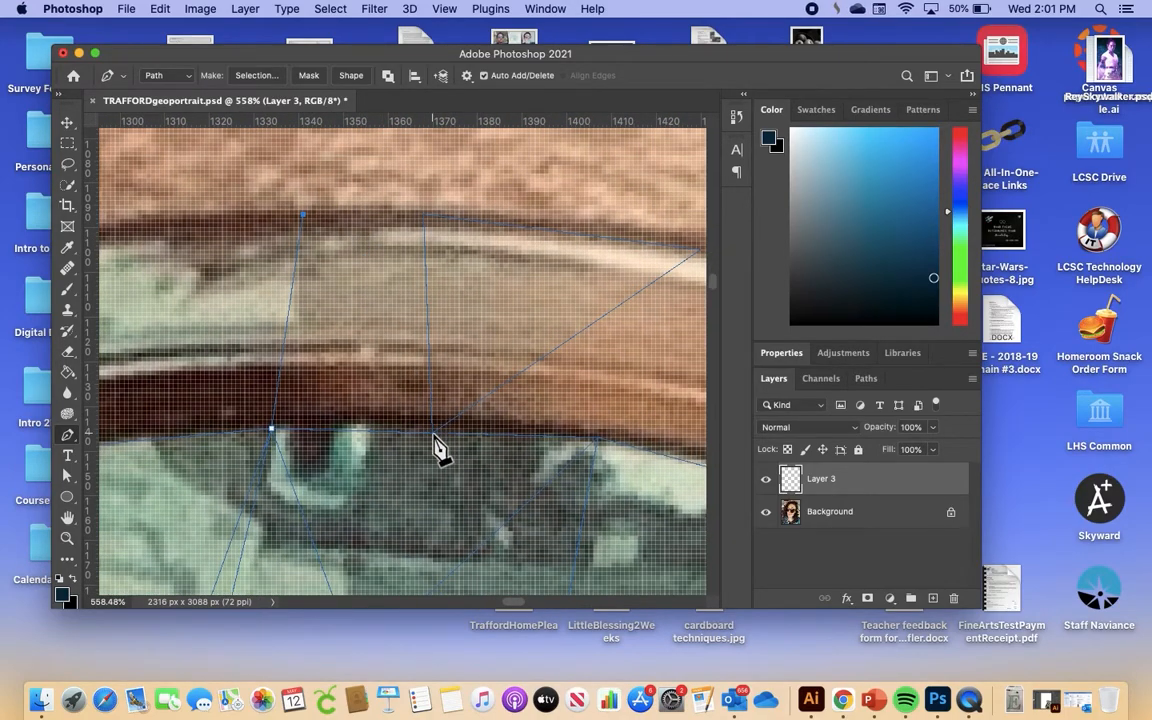
{"action": "left_click", "coordinate": [433, 433]}
{"action": "left_click", "coordinate": [272, 431]}
{"action": "left_click", "coordinate": [281, 336]}
{"action": "key", "text": "super+z"}
{"action": "left_click", "coordinate": [163, 9]}
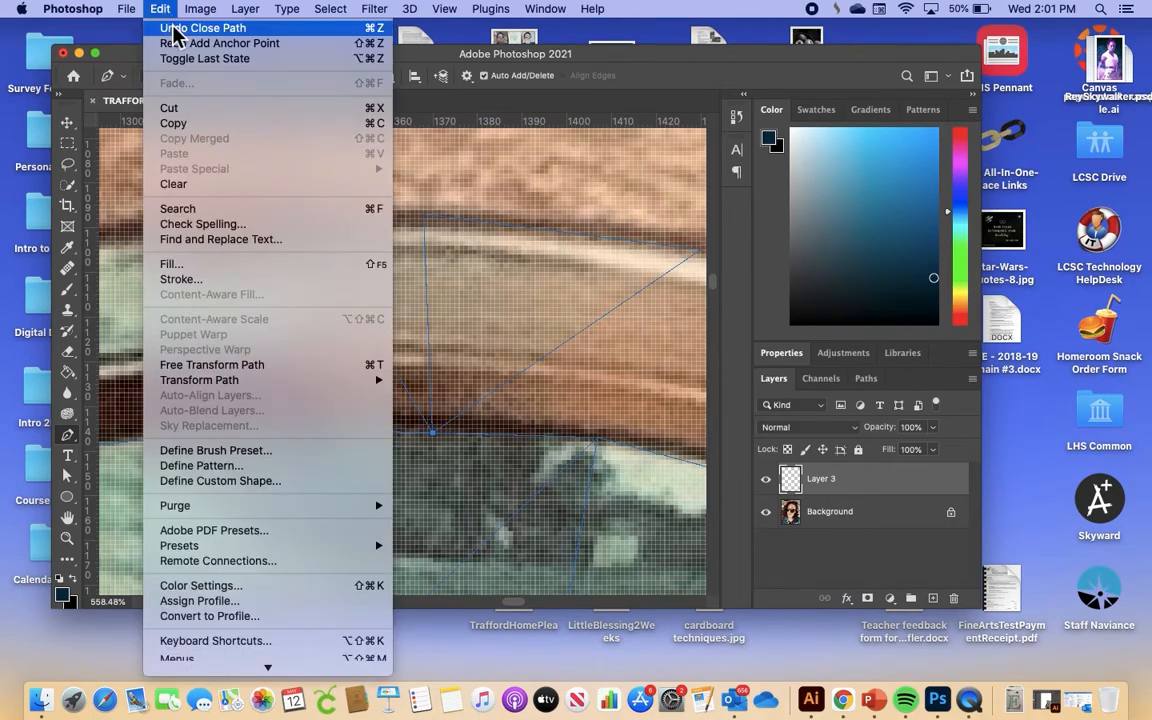
{"action": "left_click", "coordinate": [163, 9]}
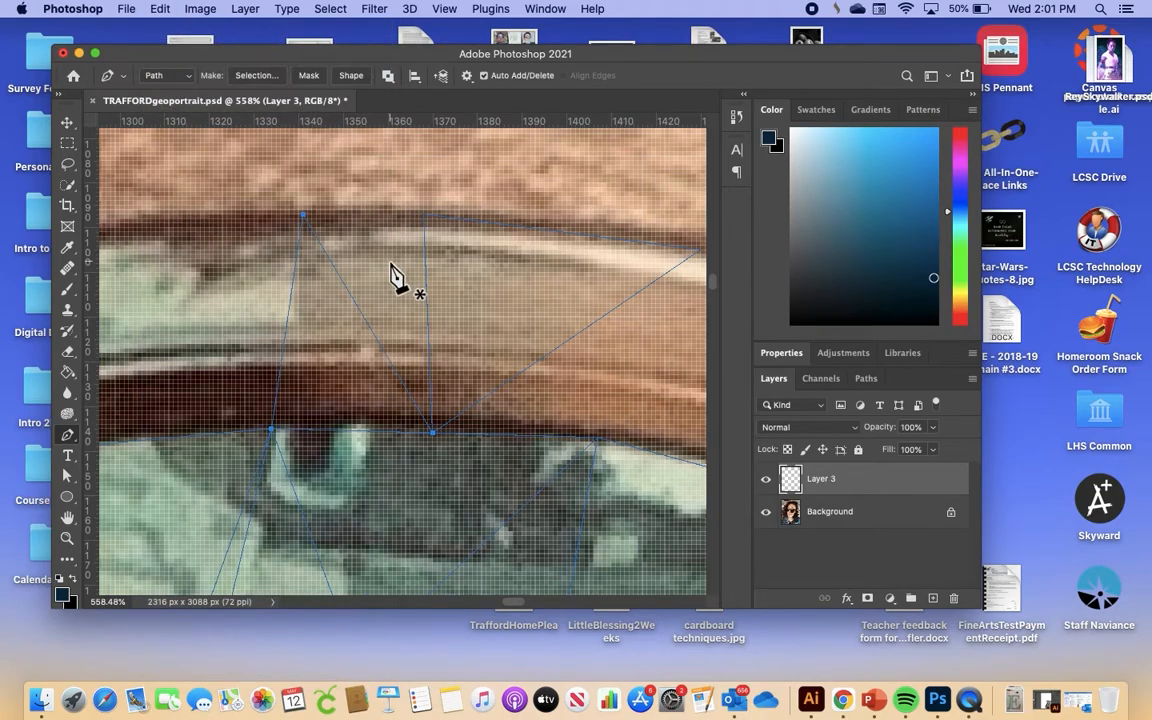
- Fill the gap between the two frame triangles with a closed triangle path joining their upper-edge corners to the shared lens-rim corner
{"action": "scroll", "coordinate": [399, 275], "scroll_direction": "right", "scroll_amount": 3}
{"action": "scroll", "coordinate": [399, 275], "scroll_direction": "down", "scroll_amount": 2}
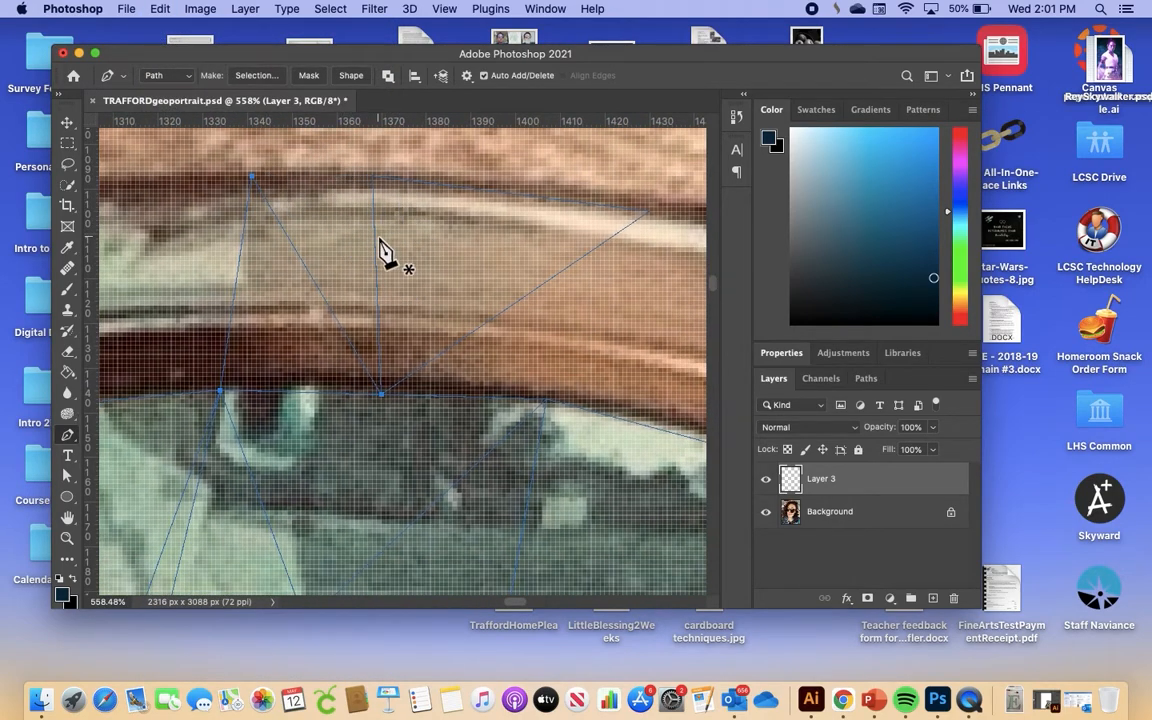
{"action": "scroll", "coordinate": [383, 250], "scroll_direction": "up", "scroll_amount": 5}
{"action": "scroll", "coordinate": [383, 250], "scroll_direction": "up", "scroll_amount": 3}
{"action": "scroll", "coordinate": [383, 250], "scroll_direction": "left", "scroll_amount": 3}
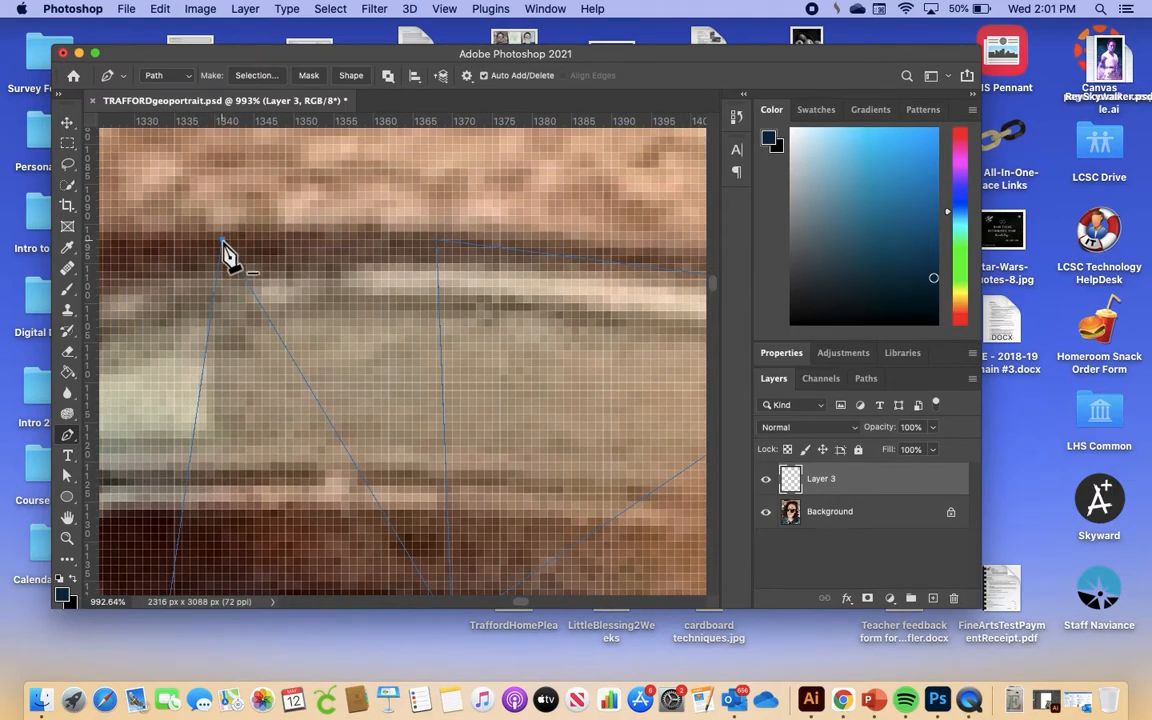
{"action": "left_click", "coordinate": [437, 242]}
{"action": "scroll", "coordinate": [330, 328], "scroll_direction": "down", "scroll_amount": 5}
{"action": "scroll", "coordinate": [330, 328], "scroll_direction": "right", "scroll_amount": 3}
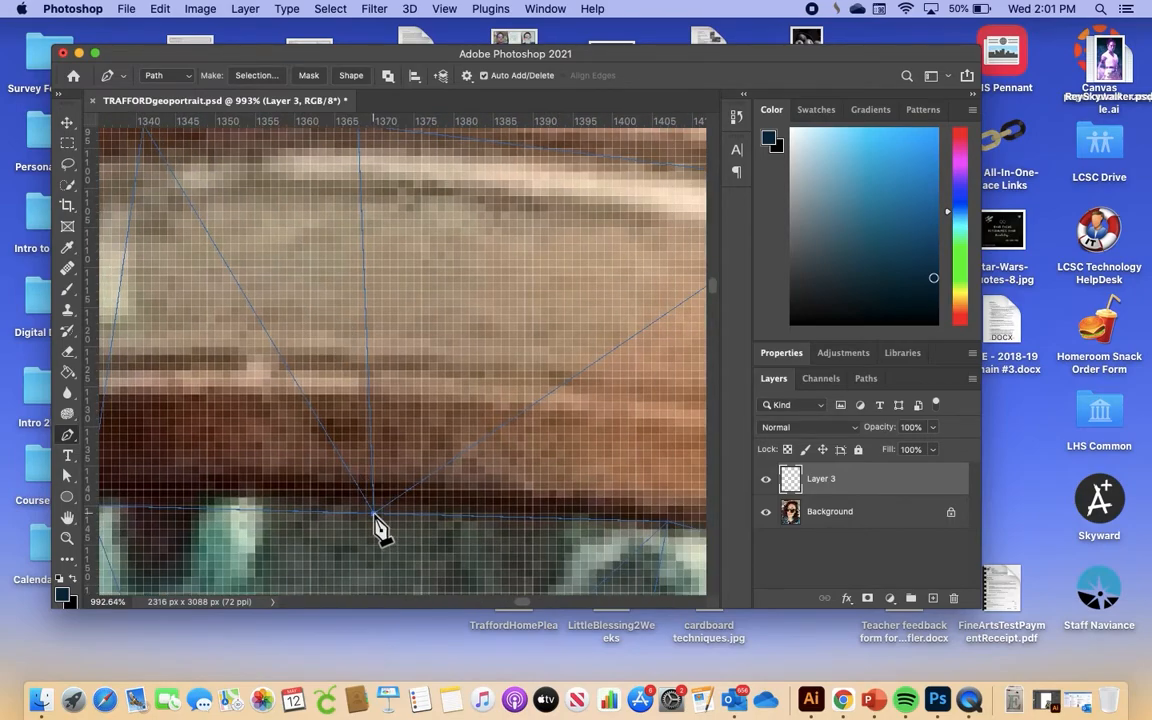
{"action": "scroll", "coordinate": [378, 528], "scroll_direction": "up", "scroll_amount": 8}
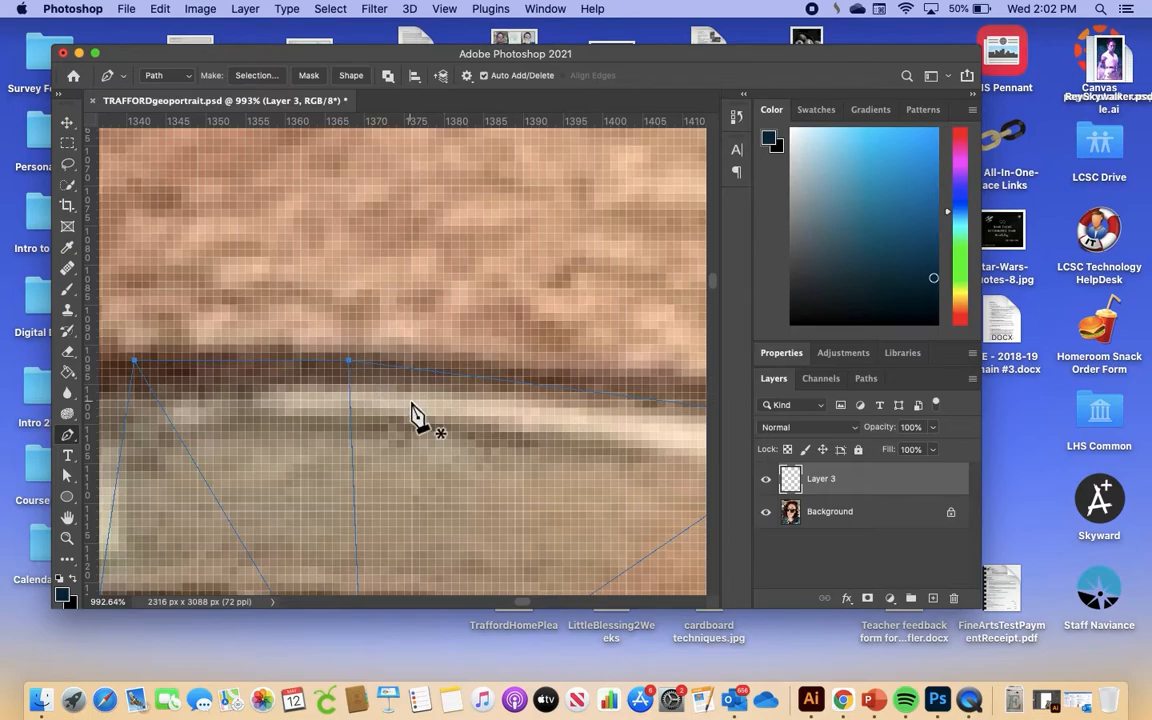
- Examine the new frame triangles together with the triangle mesh across the lens
{"action": "scroll", "coordinate": [411, 403], "scroll_direction": "down", "scroll_amount": 5}
{"action": "scroll", "coordinate": [411, 403], "scroll_direction": "down", "scroll_amount": 4}
{"action": "scroll", "coordinate": [411, 403], "scroll_direction": "right", "scroll_amount": 6}
{"action": "scroll", "coordinate": [411, 411], "scroll_direction": "down", "scroll_amount": 4}
{"action": "scroll", "coordinate": [400, 310], "scroll_direction": "left", "scroll_amount": 7}
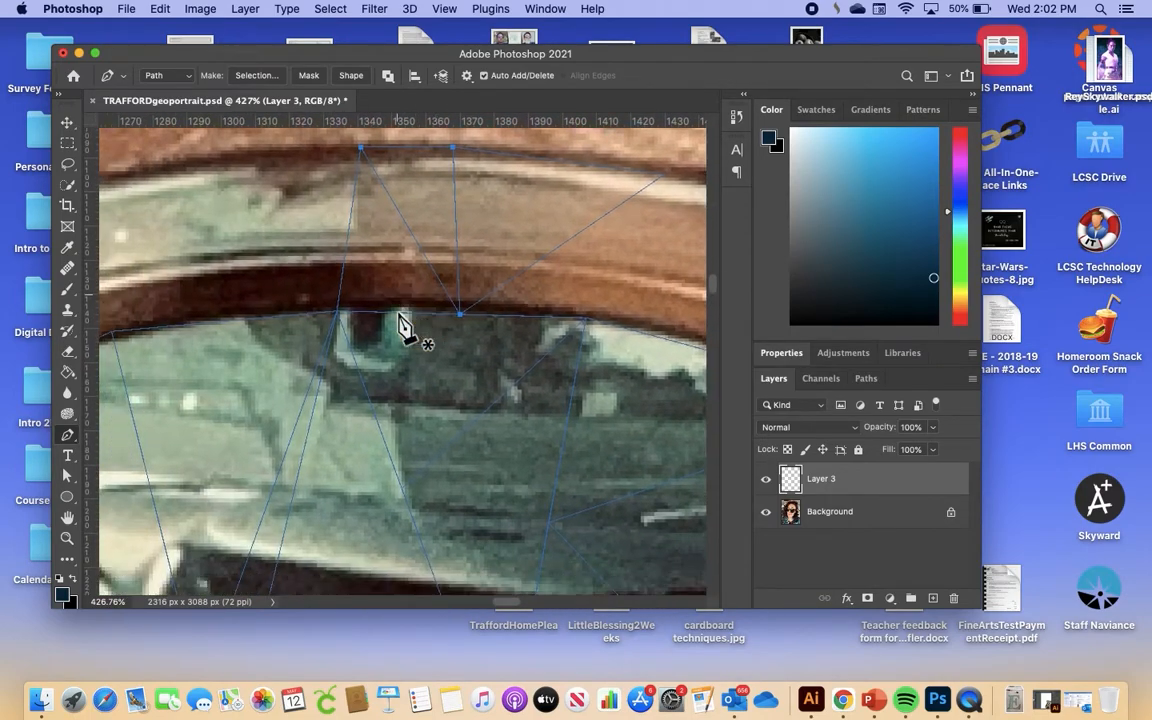
{"action": "scroll", "coordinate": [400, 325], "scroll_direction": "left", "scroll_amount": 2}
{"action": "scroll", "coordinate": [400, 325], "scroll_direction": "up", "scroll_amount": 1}
{"action": "scroll", "coordinate": [398, 314], "scroll_direction": "down", "scroll_amount": 8}
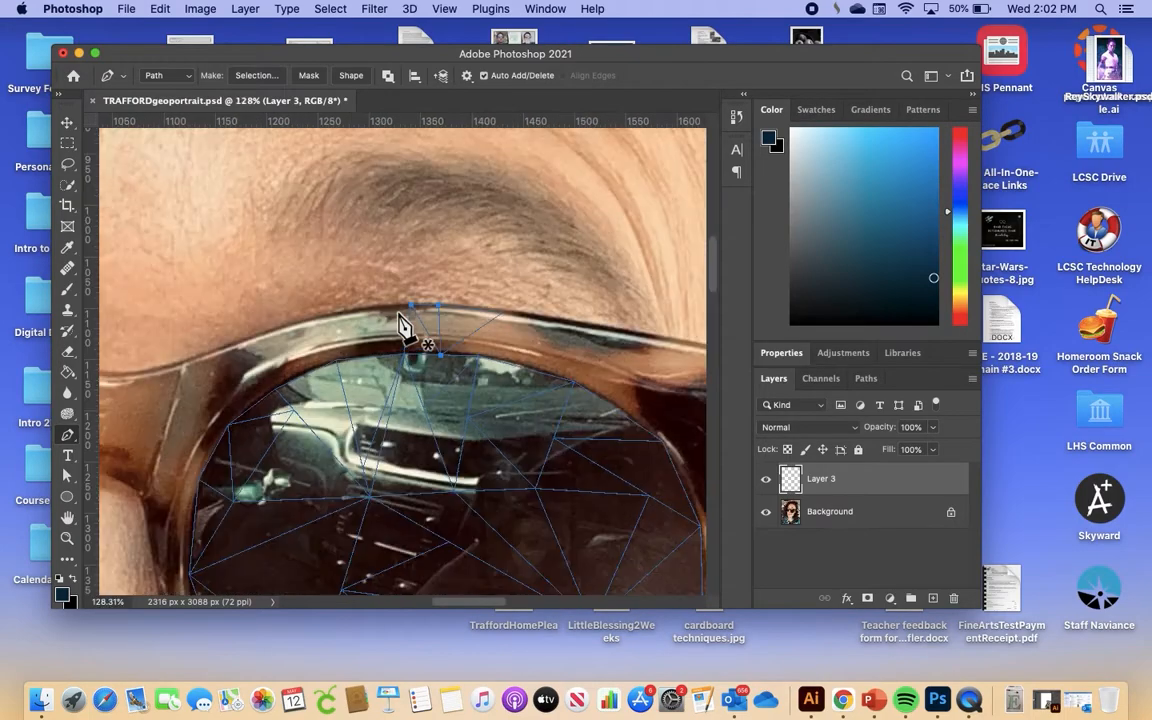
- Draw a closed triangle path from a new point on the lens rim to the leftmost frame triangle's upper-edge corner and rim corner
{"action": "scroll", "coordinate": [398, 314], "scroll_direction": "up", "scroll_amount": 4}
{"action": "scroll", "coordinate": [392, 315], "scroll_direction": "up", "scroll_amount": 4}
{"action": "scroll", "coordinate": [356, 327], "scroll_direction": "up", "scroll_amount": 6}
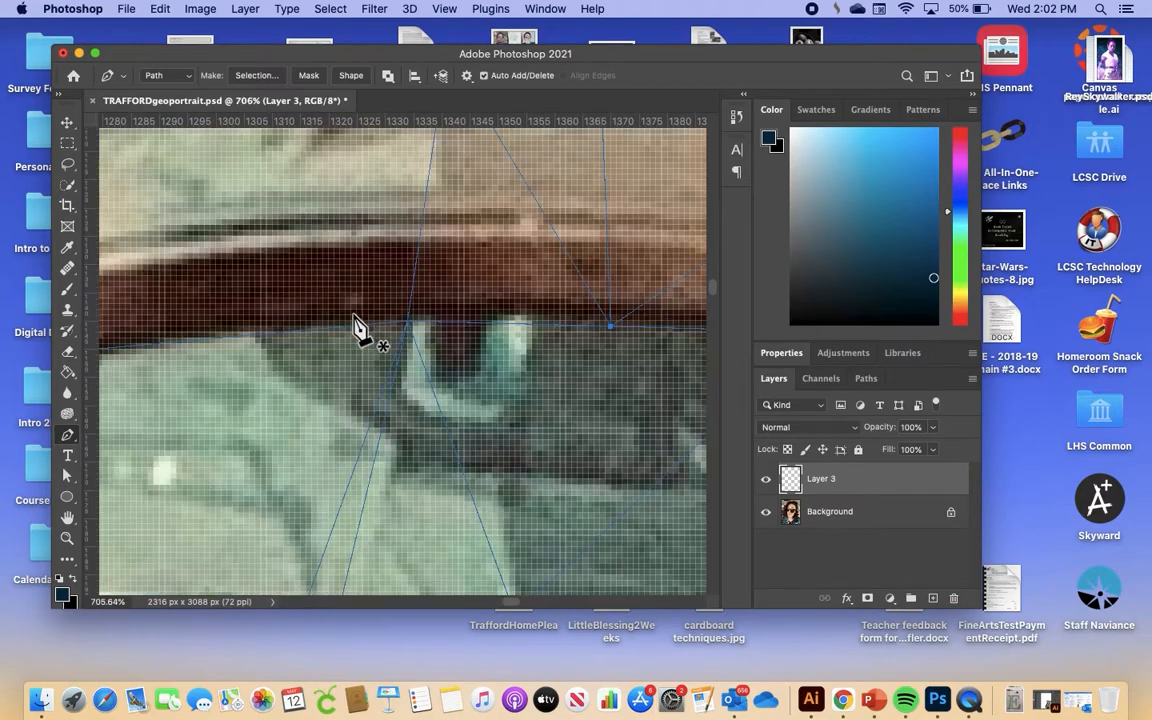
{"action": "scroll", "coordinate": [356, 327], "scroll_direction": "left", "scroll_amount": 3}
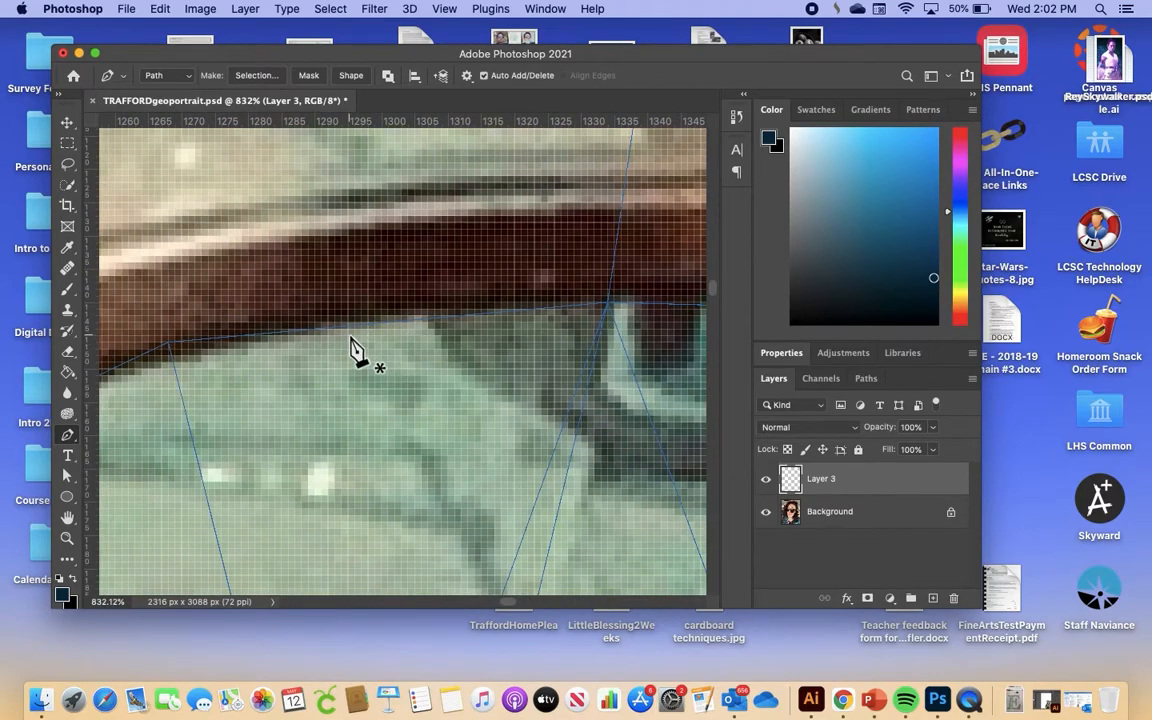
{"action": "scroll", "coordinate": [358, 347], "scroll_direction": "up", "scroll_amount": 3}
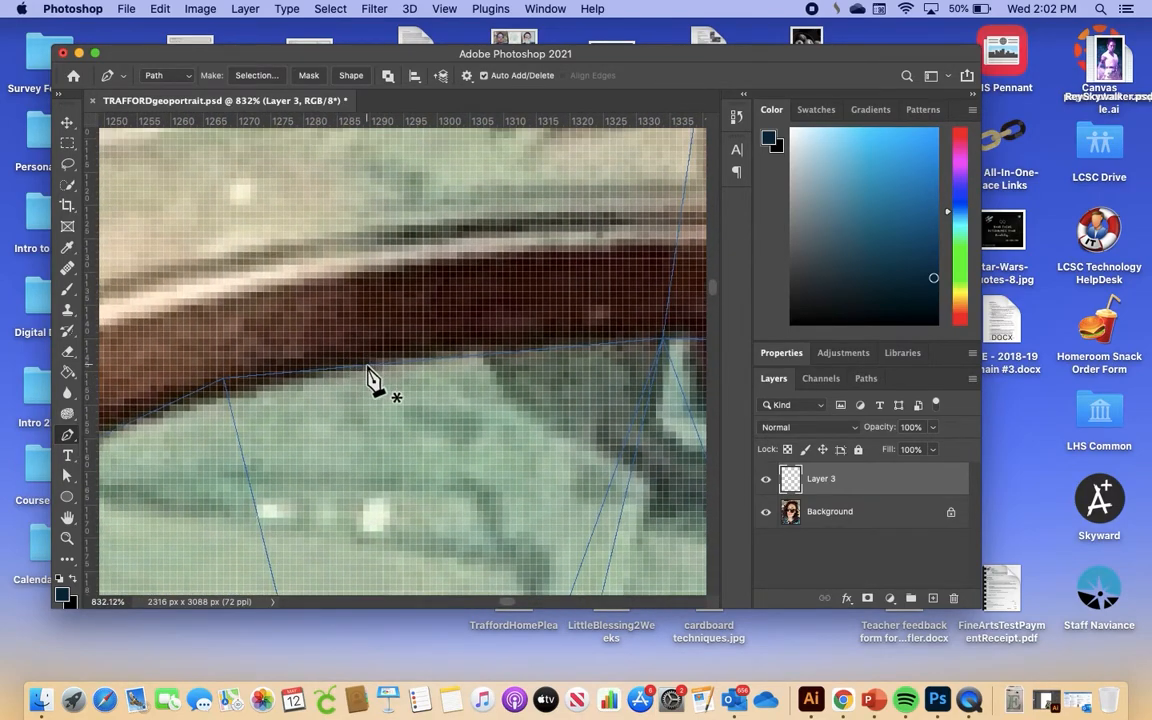
{"action": "scroll", "coordinate": [366, 372], "scroll_direction": "up", "scroll_amount": 6}
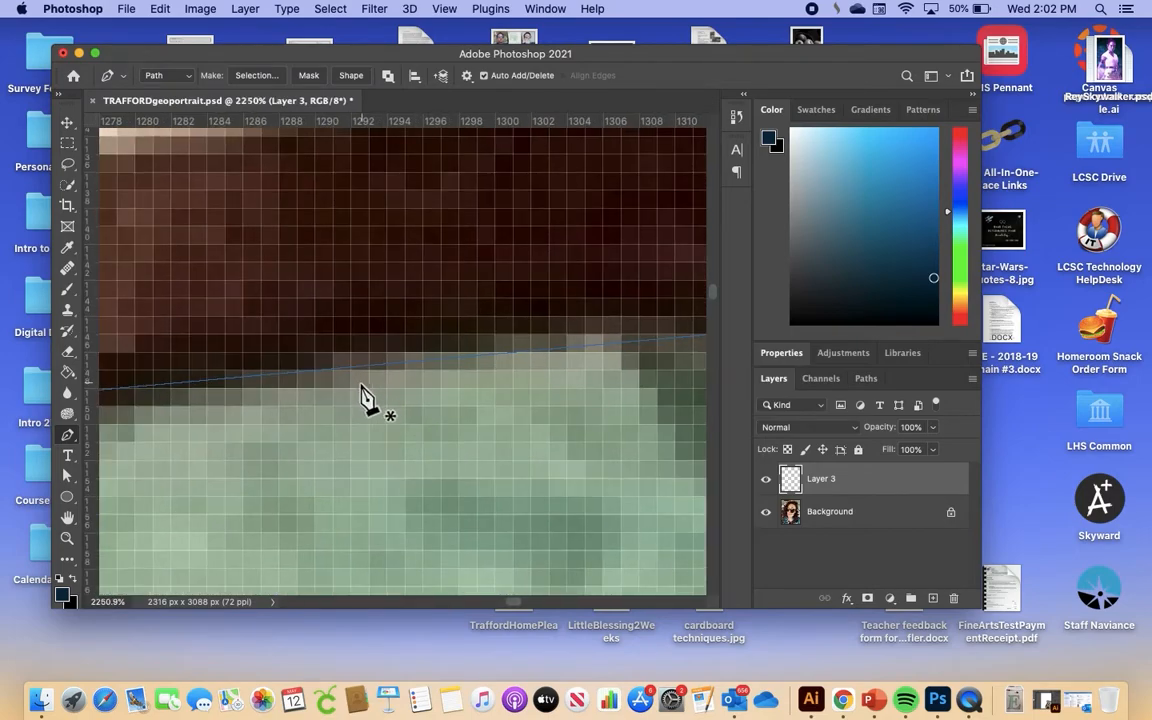
{"action": "scroll", "coordinate": [339, 382], "scroll_direction": "left", "scroll_amount": 1}
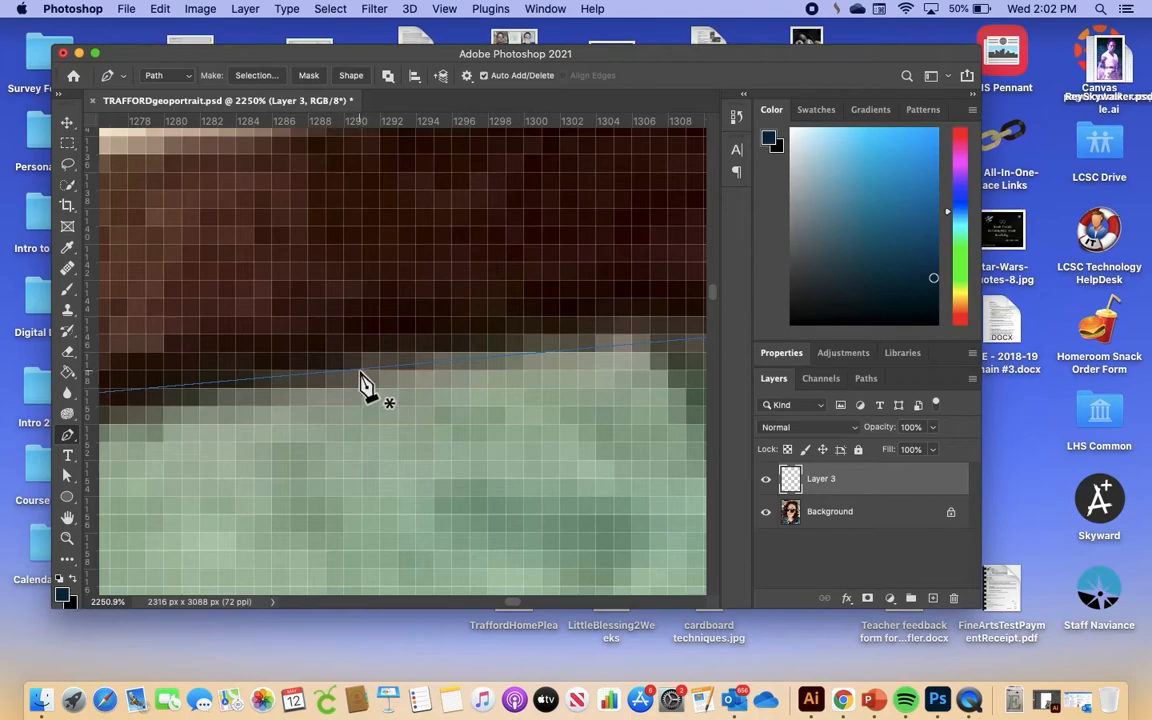
{"action": "scroll", "coordinate": [366, 382], "scroll_direction": "down", "scroll_amount": 6}
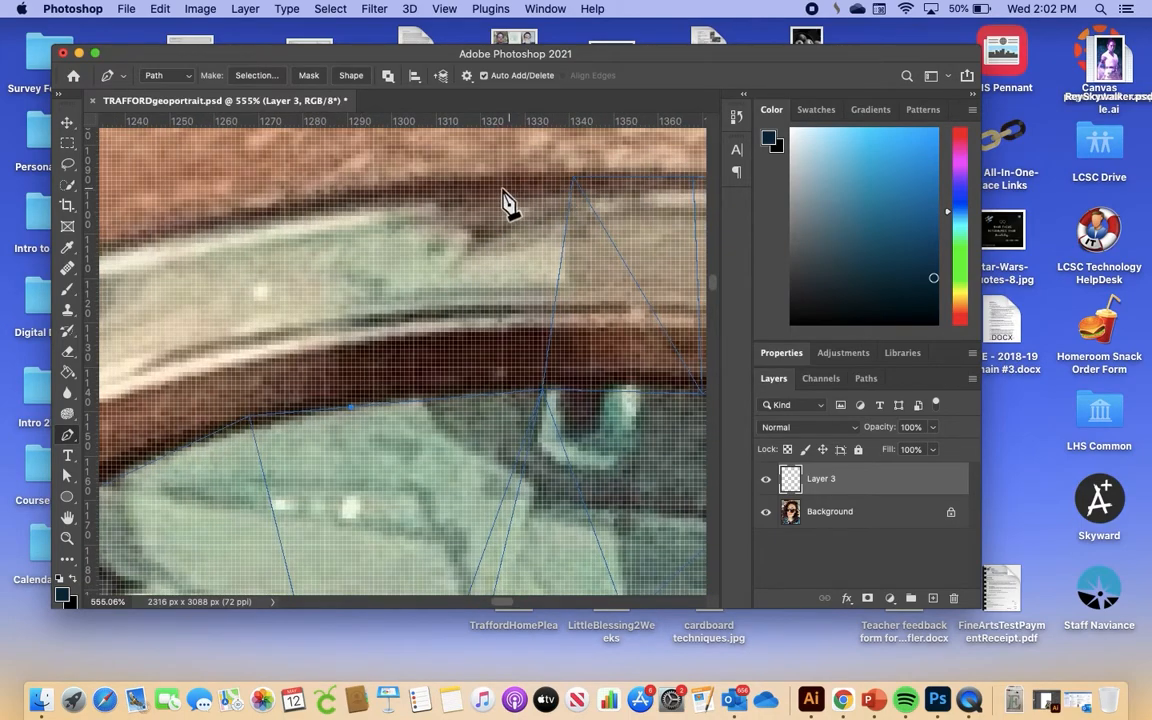
{"action": "left_click", "coordinate": [574, 181]}
{"action": "left_click", "coordinate": [542, 391]}
{"action": "scroll", "coordinate": [276, 386], "scroll_direction": "left", "scroll_amount": 5}
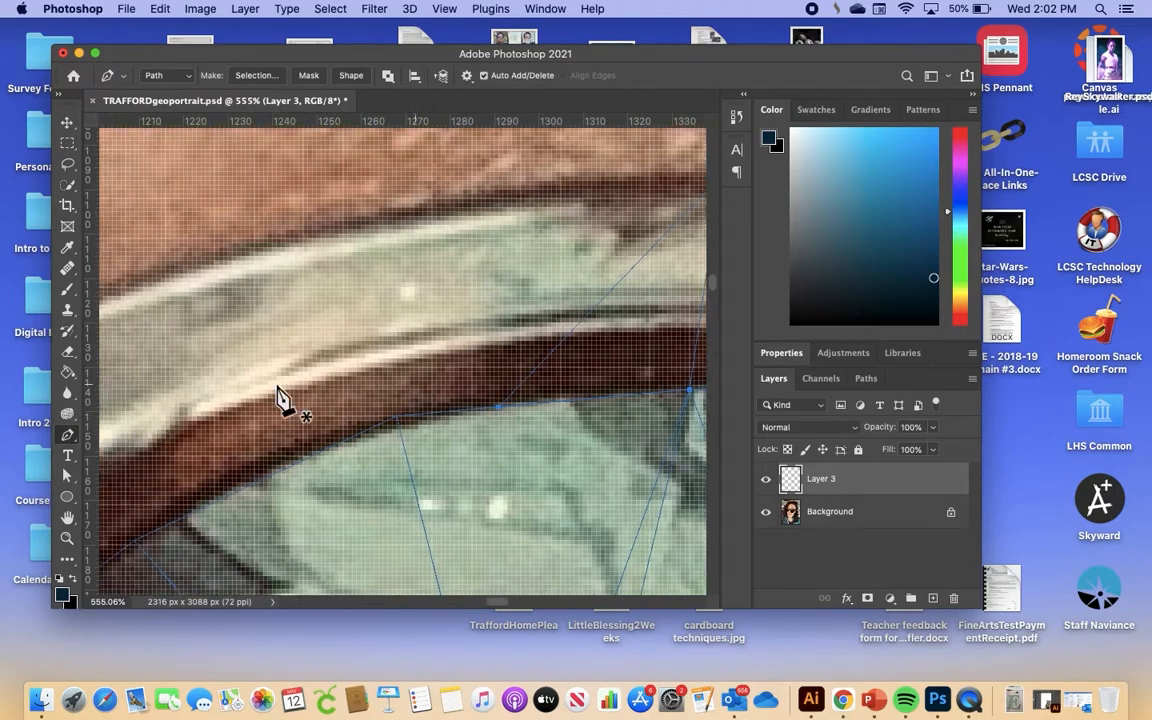
- Draw a closed triangle path with two new corners farther left on the frame's upper edge and one on the leftmost shared lens-rim corner
{"action": "scroll", "coordinate": [462, 323], "scroll_direction": "right", "scroll_amount": 4}
{"action": "scroll", "coordinate": [462, 323], "scroll_direction": "up", "scroll_amount": 1}
{"action": "scroll", "coordinate": [462, 323], "scroll_direction": "up", "scroll_amount": 1}
{"action": "scroll", "coordinate": [462, 323], "scroll_direction": "right", "scroll_amount": 1}
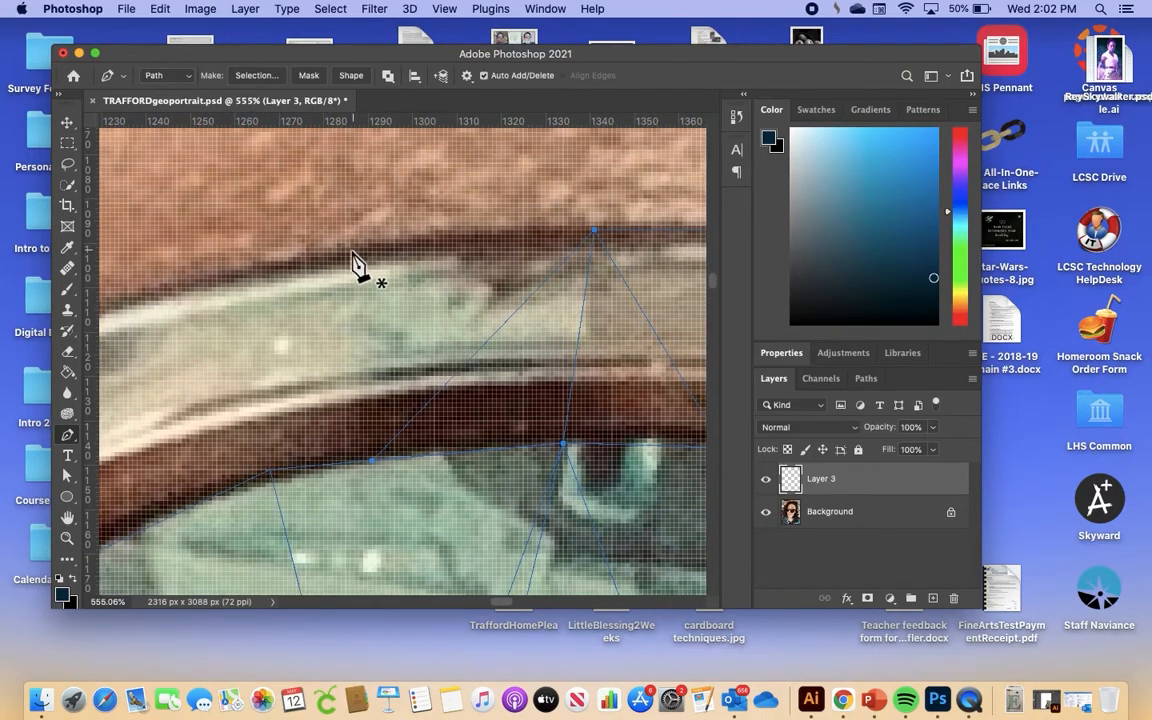
{"action": "left_click", "coordinate": [345, 252]}
{"action": "left_click", "coordinate": [474, 231]}
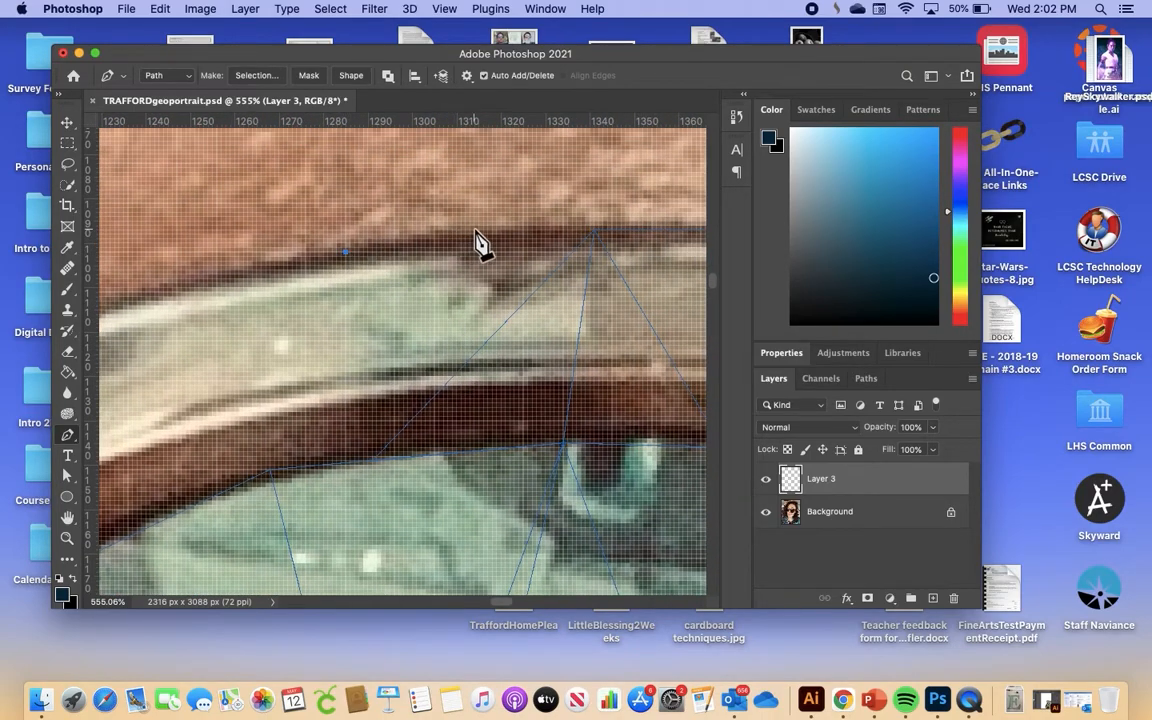
{"action": "left_click", "coordinate": [374, 461]}
{"action": "left_click", "coordinate": [345, 252]}
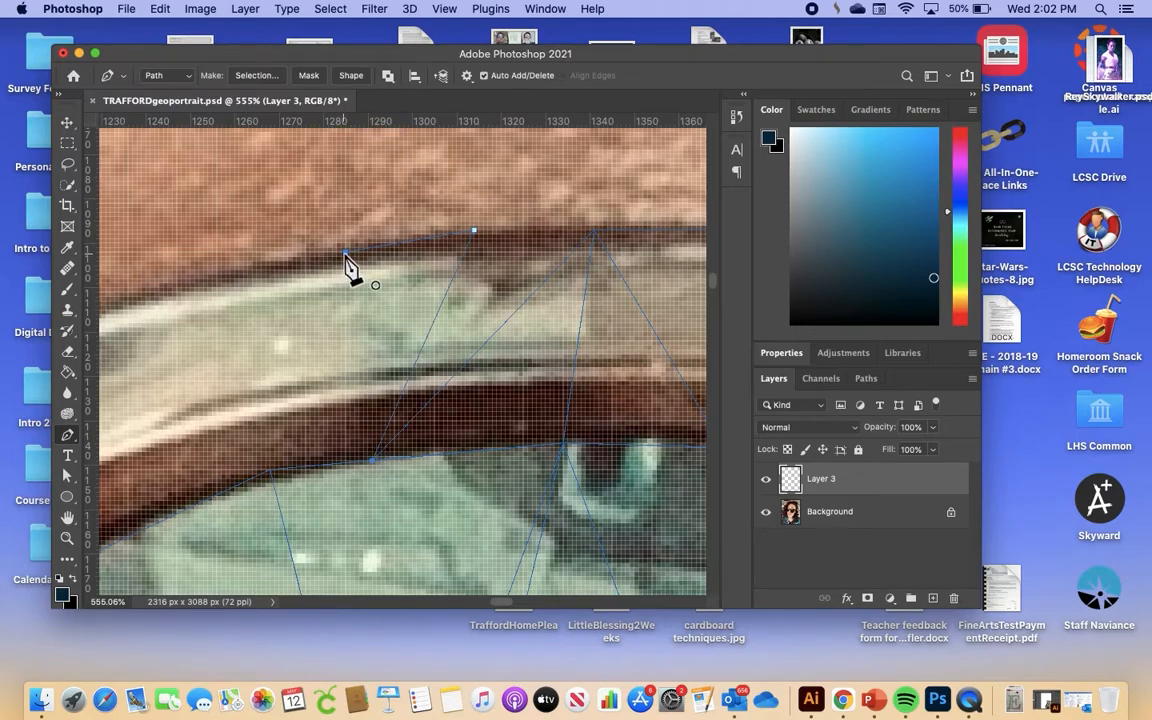
- Close the gap beside the leftmost frame triangle with a triangle path joining both neighbouring upper-edge corners to the shared rim corner
{"action": "left_click", "coordinate": [595, 231]}
{"action": "left_click", "coordinate": [474, 231]}
{"action": "left_click", "coordinate": [372, 461]}
{"action": "left_click", "coordinate": [594, 232]}
- Inspect the frame triangles up close for gaps and review the whole mesh over the lens and frame
{"action": "scroll", "coordinate": [488, 347], "scroll_direction": "down", "scroll_amount": 5}
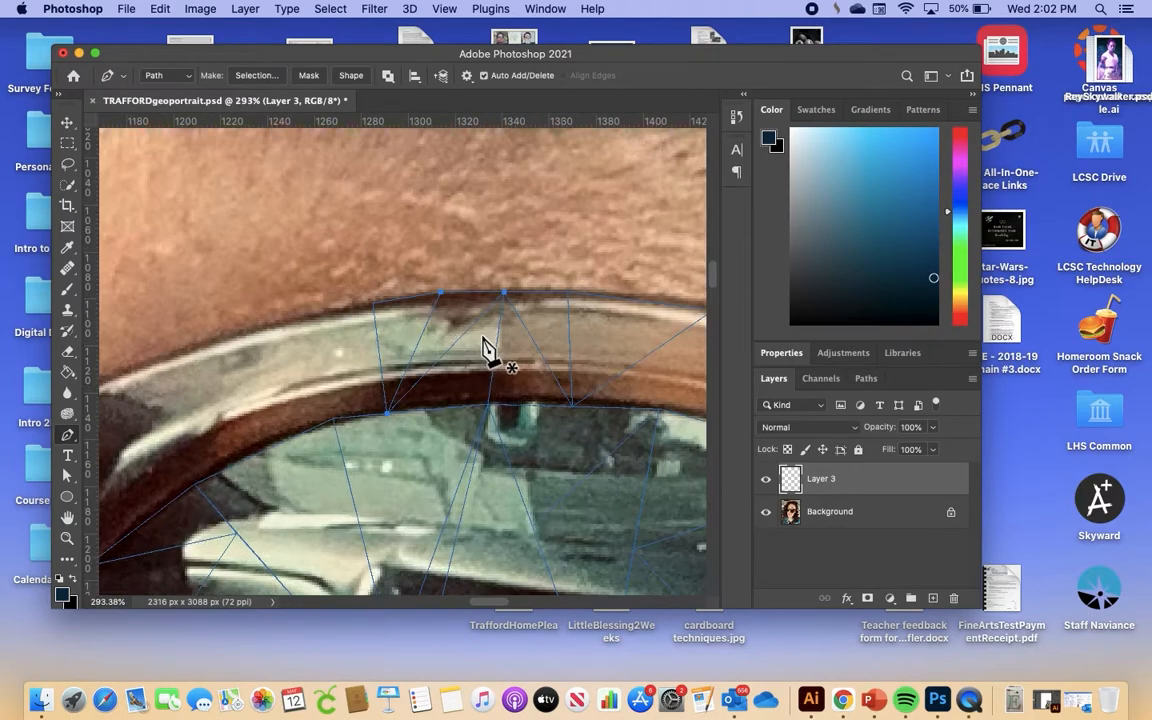
{"action": "scroll", "coordinate": [488, 347], "scroll_direction": "left", "scroll_amount": 5}
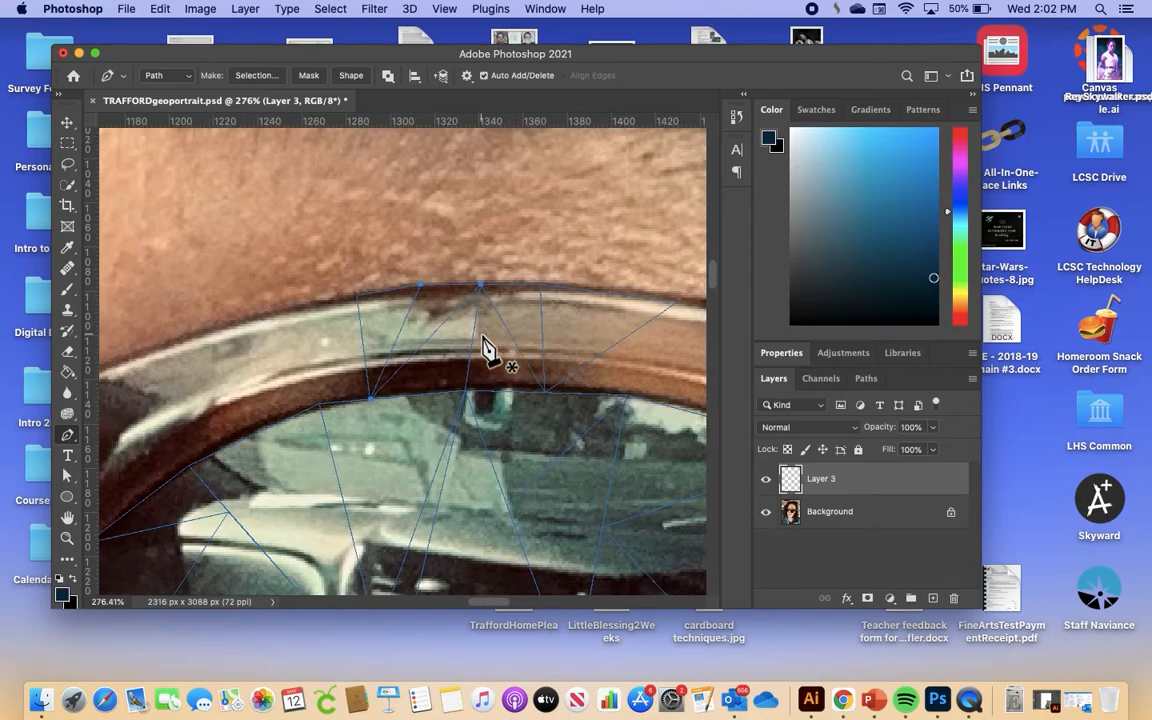
{"action": "scroll", "coordinate": [488, 347], "scroll_direction": "up", "scroll_amount": 5}
{"action": "scroll", "coordinate": [484, 343], "scroll_direction": "up", "scroll_amount": 4}
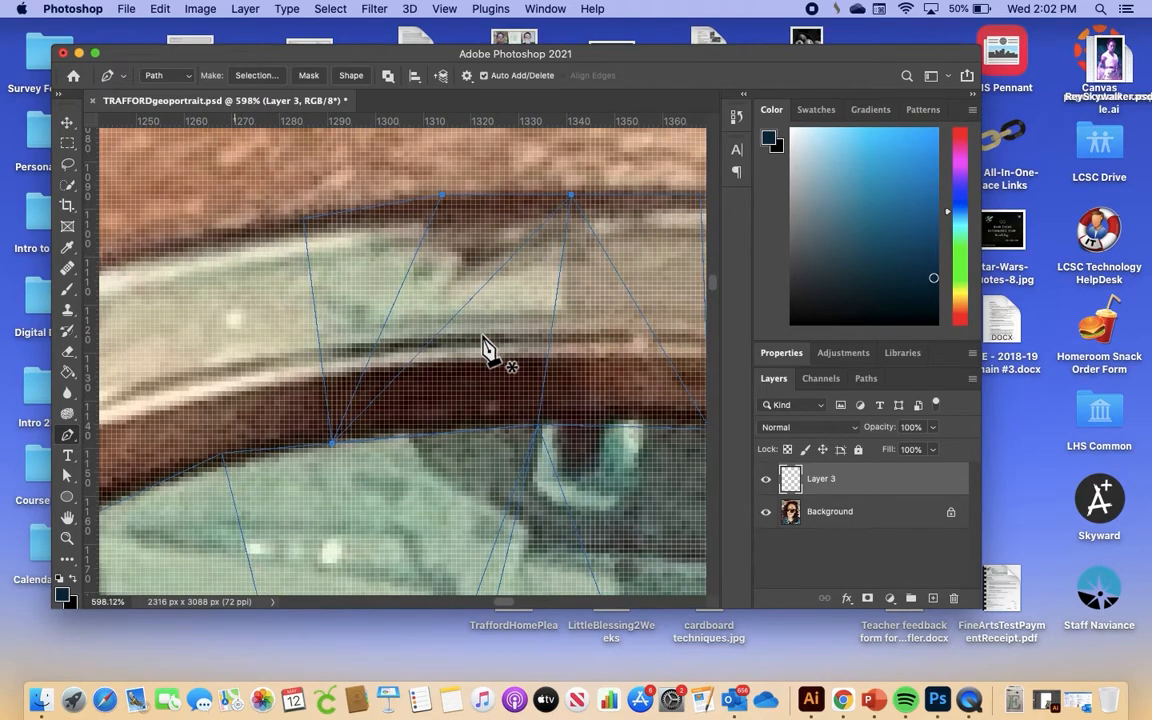
{"action": "scroll", "coordinate": [484, 347], "scroll_direction": "down", "scroll_amount": 10}
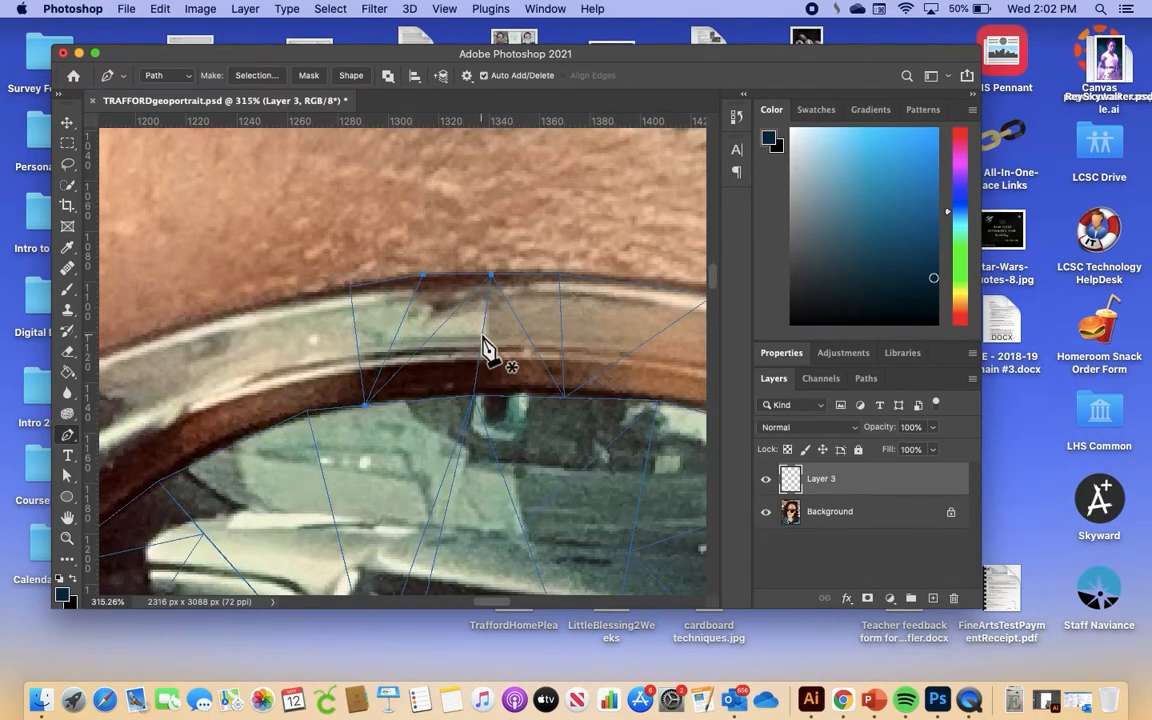
{"action": "scroll", "coordinate": [484, 347], "scroll_direction": "down", "scroll_amount": 5}
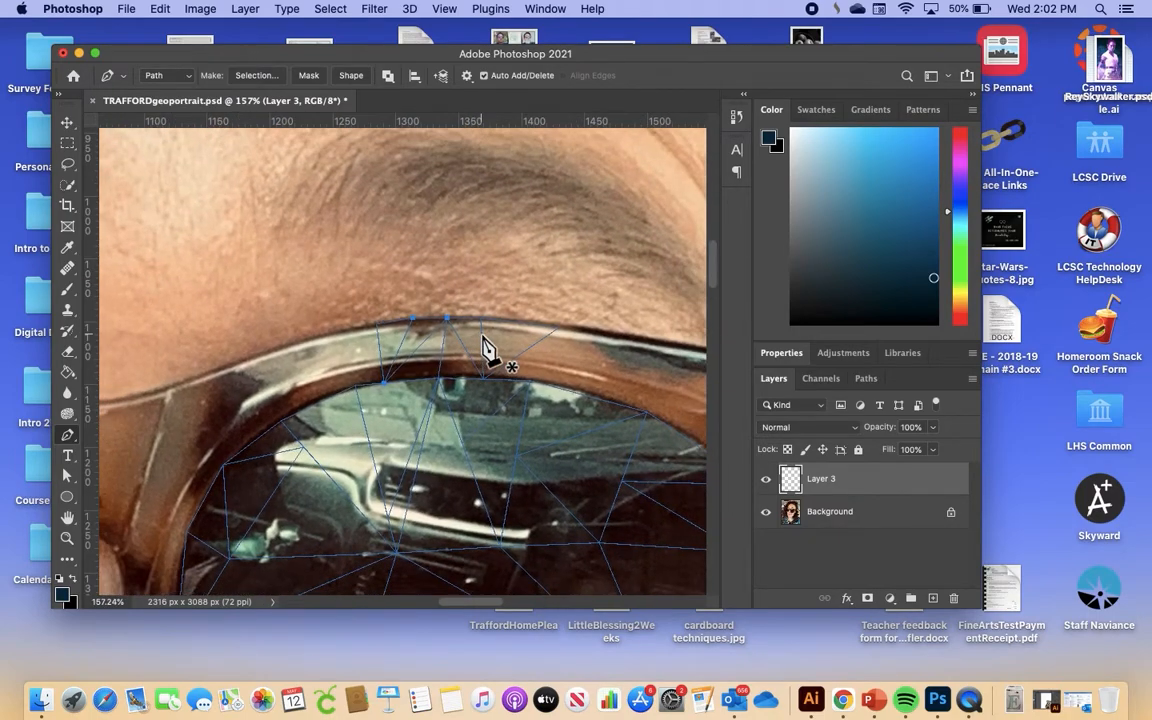
{"action": "scroll", "coordinate": [484, 347], "scroll_direction": "down", "scroll_amount": 1}
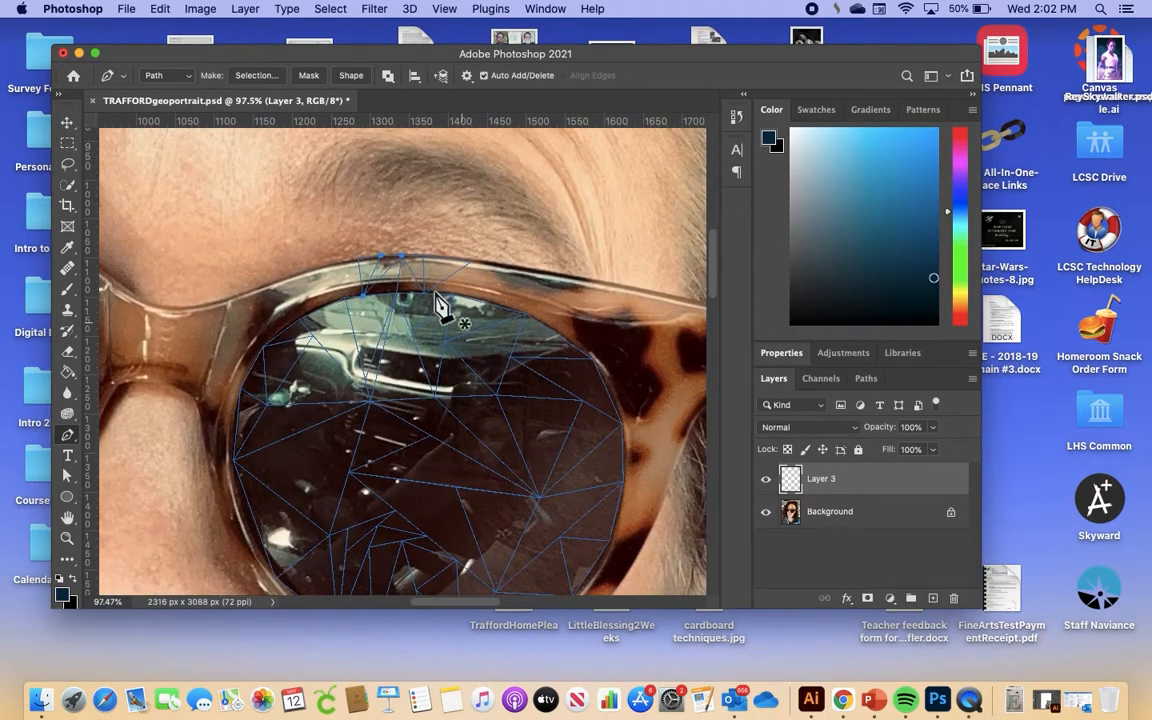
{"action": "scroll", "coordinate": [231, 370], "scroll_direction": "down", "scroll_amount": 5}
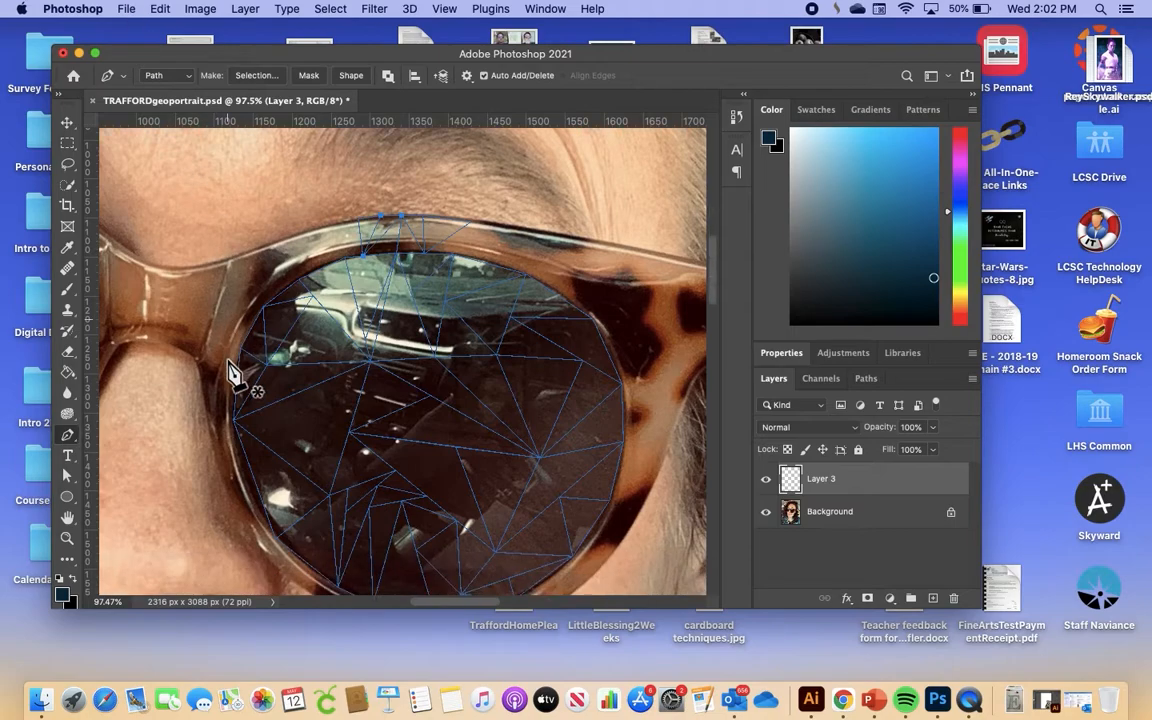
{"action": "scroll", "coordinate": [231, 370], "scroll_direction": "up", "scroll_amount": 6}
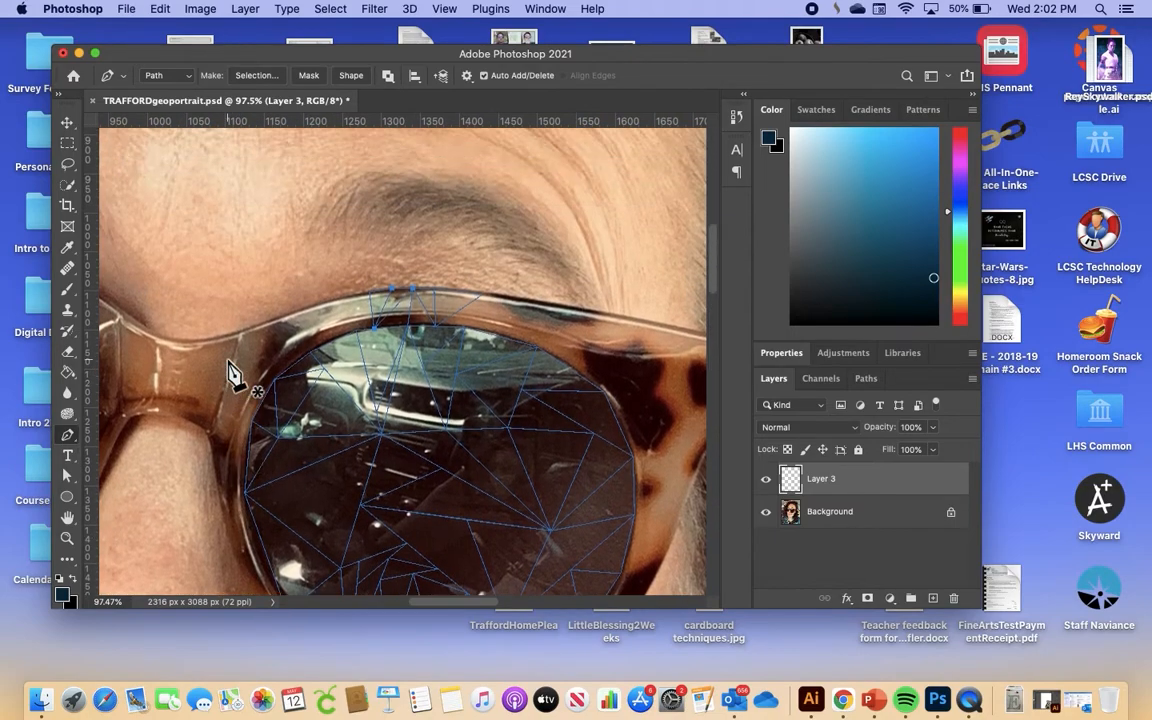
- Save the geometric portrait document
{"action": "left_click", "coordinate": [126, 9]}
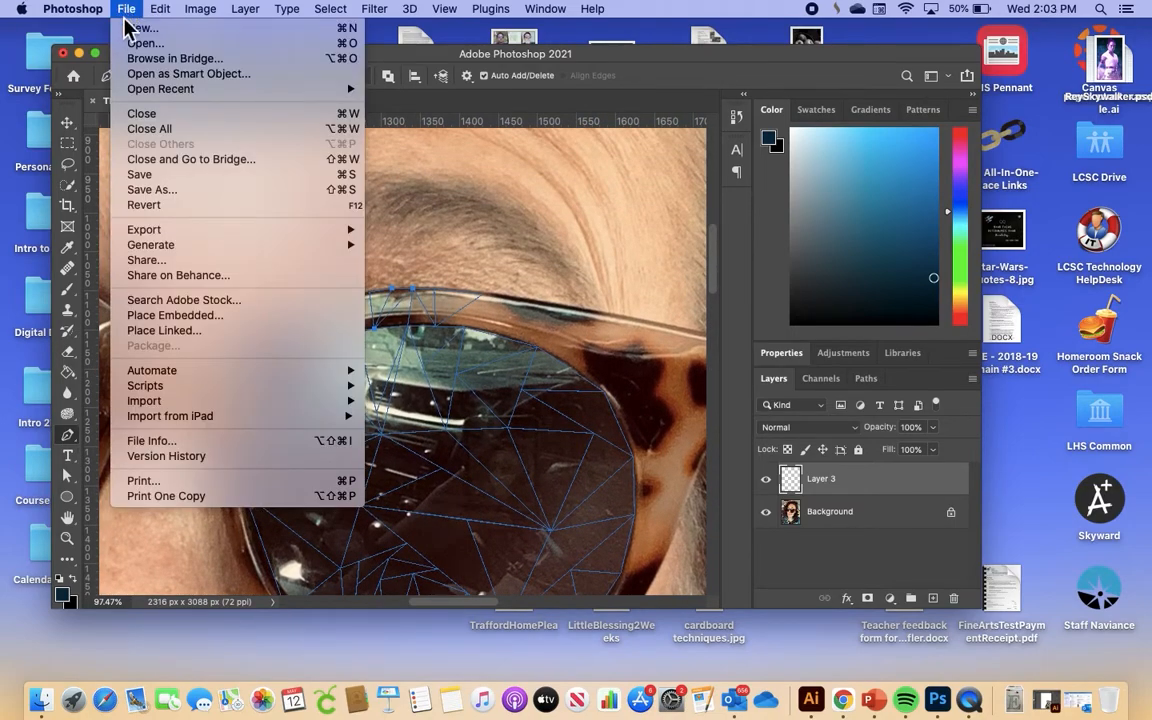
{"action": "left_click", "coordinate": [165, 178]}
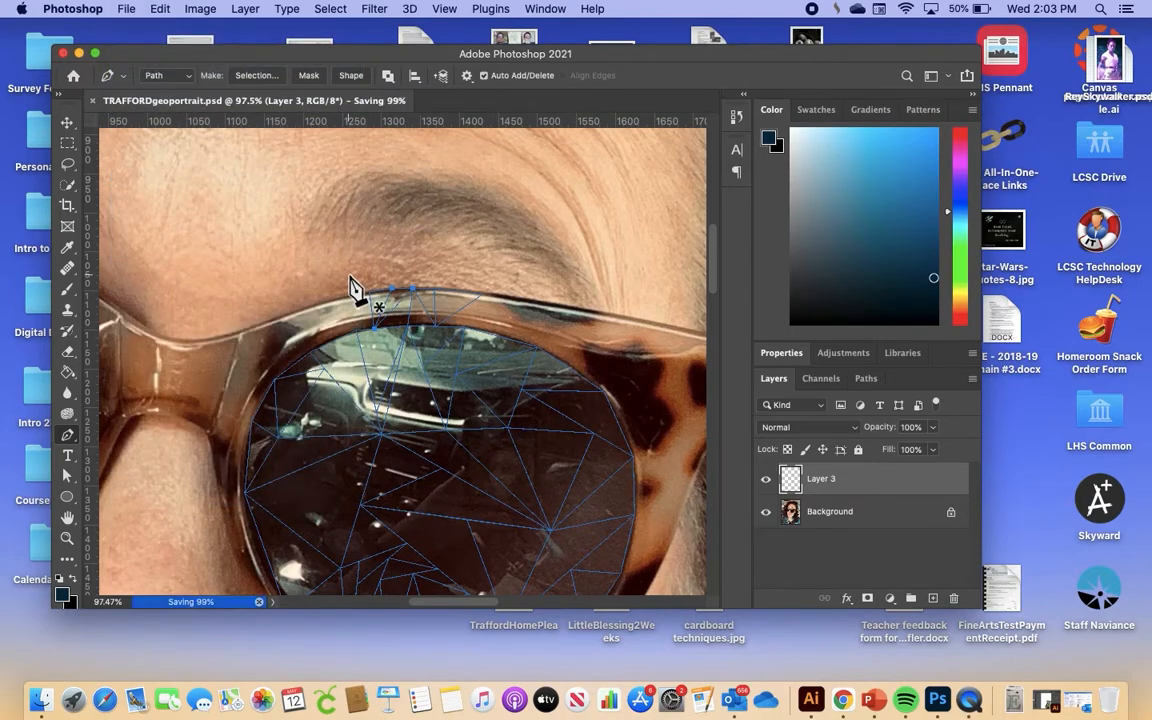
- Try a large triangle path with two corners on the forehead and one on the sunglasses' bridge
{"action": "scroll", "coordinate": [352, 288], "scroll_direction": "down", "scroll_amount": 3}
{"action": "scroll", "coordinate": [357, 288], "scroll_direction": "left", "scroll_amount": 1}
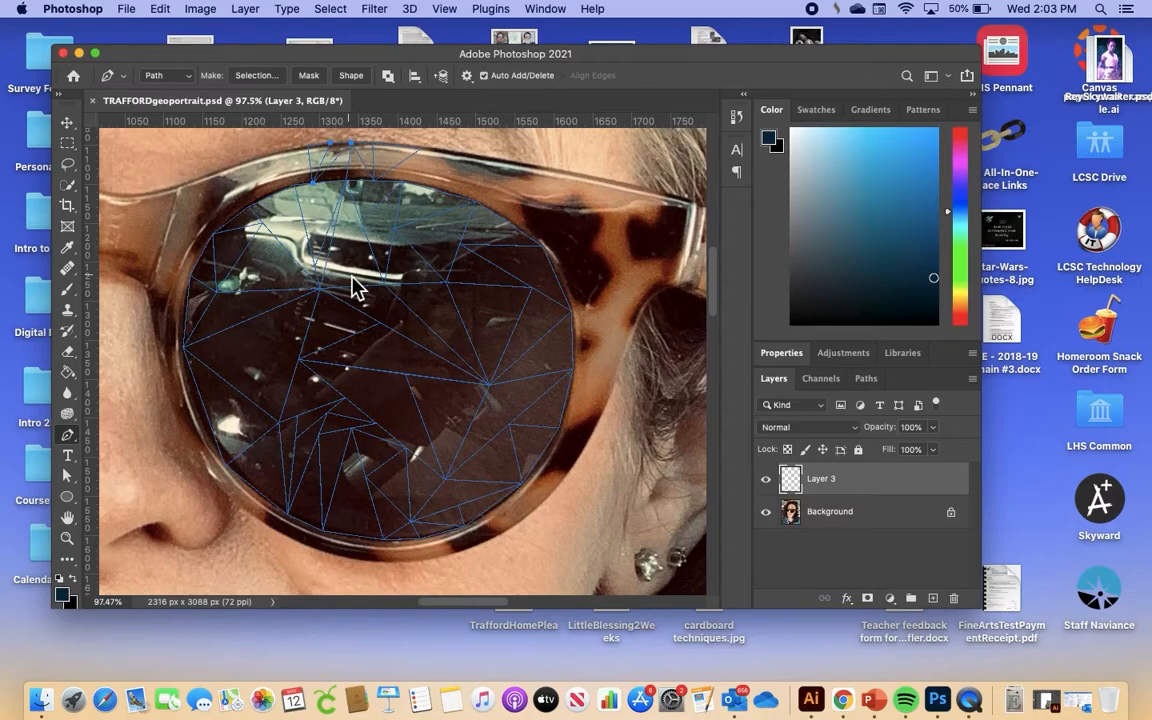
{"action": "scroll", "coordinate": [391, 385], "scroll_direction": "down", "scroll_amount": 4}
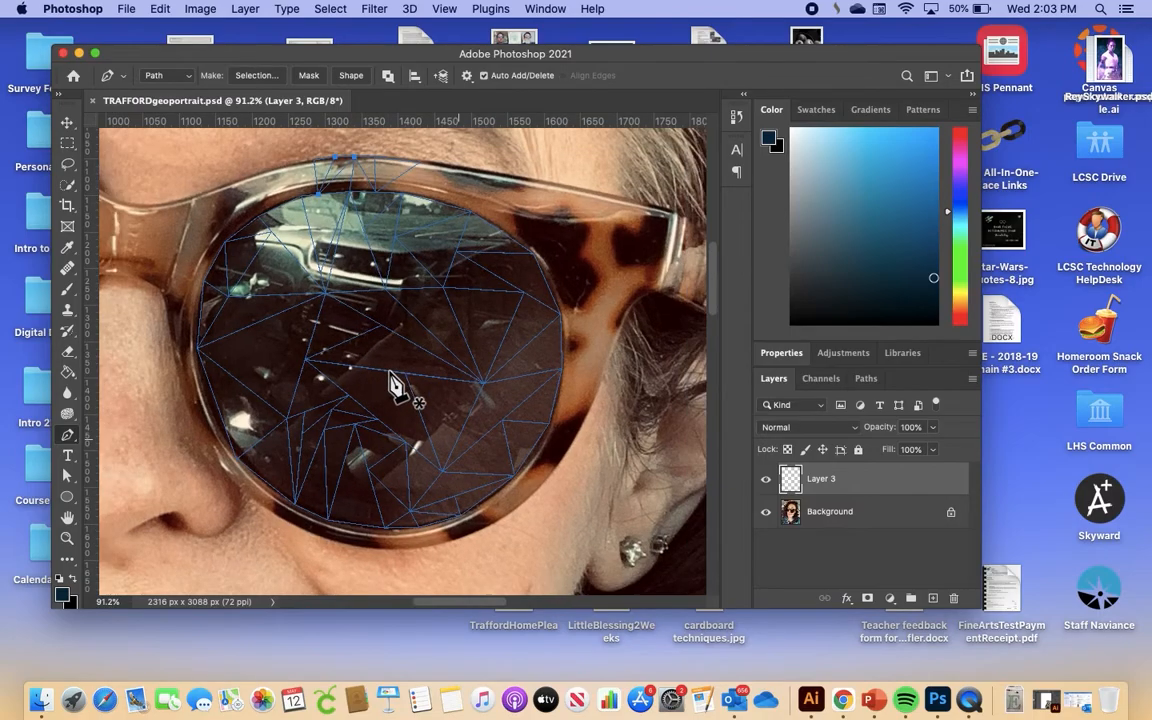
{"action": "scroll", "coordinate": [391, 385], "scroll_direction": "down", "scroll_amount": 3}
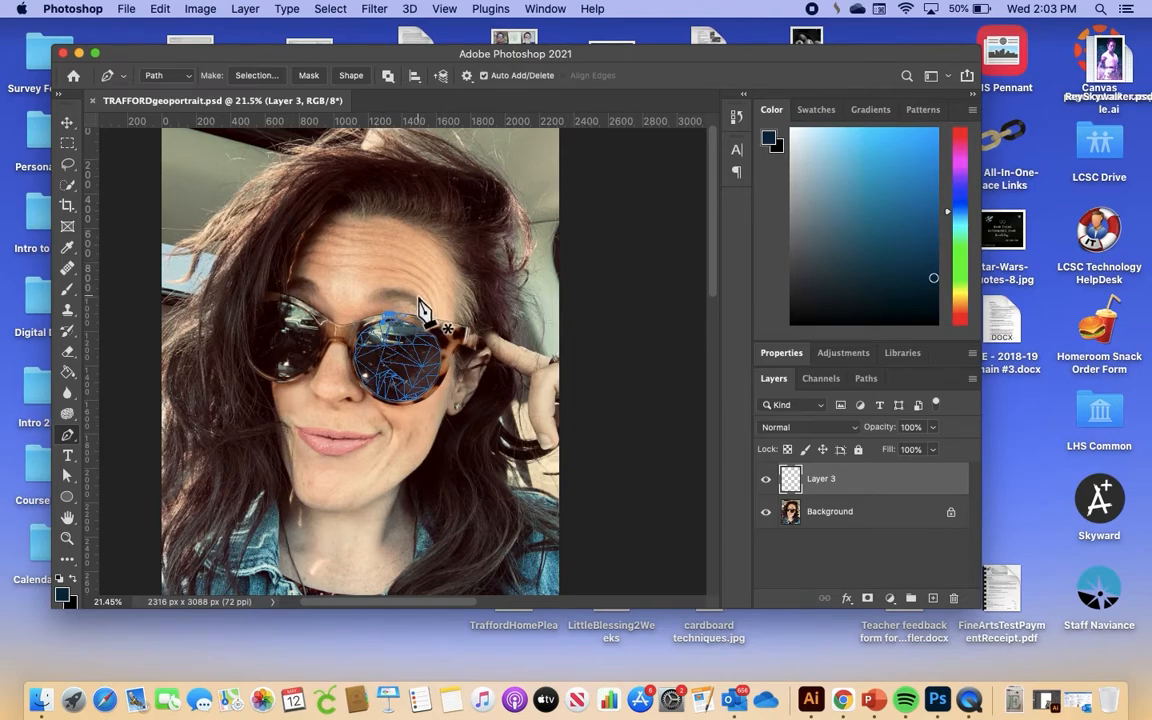
{"action": "left_click", "coordinate": [332, 264]}
{"action": "left_click", "coordinate": [333, 340]}
{"action": "left_click", "coordinate": [395, 264]}
{"action": "left_click", "coordinate": [332, 264]}
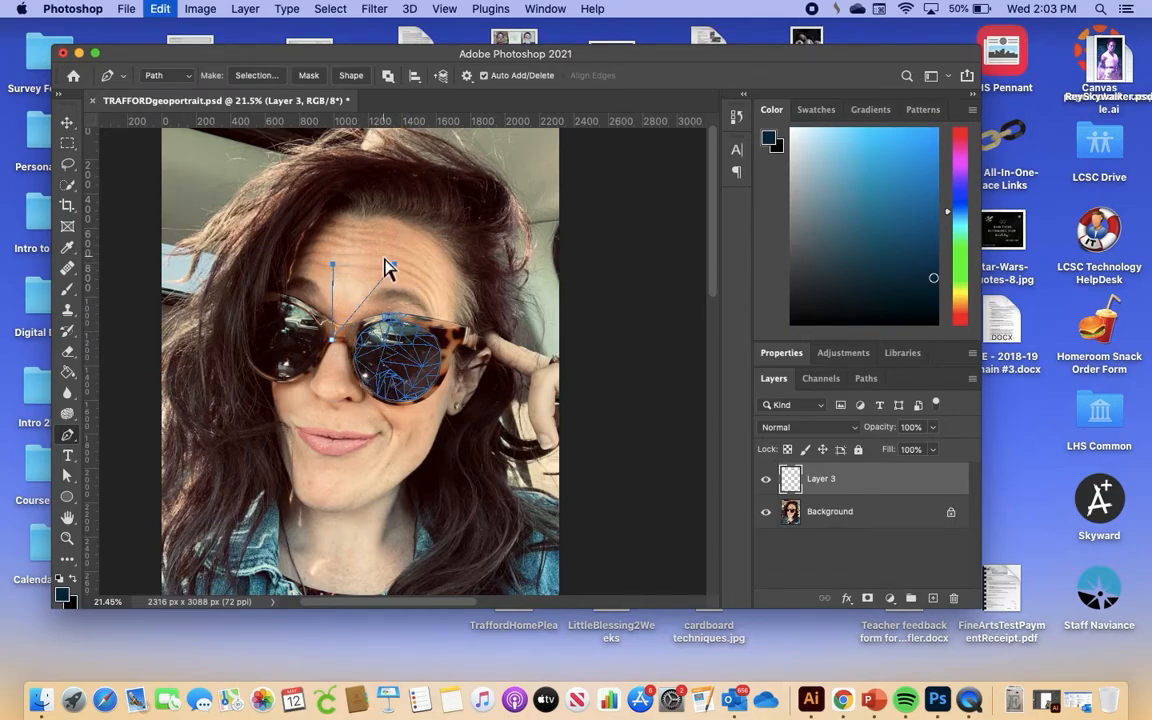
- Select all the triangle paths of the mesh over the sunglasses' lens and frame
{"action": "scroll", "coordinate": [455, 278], "scroll_direction": "up", "scroll_amount": 3}
{"action": "scroll", "coordinate": [455, 278], "scroll_direction": "down", "scroll_amount": 4}
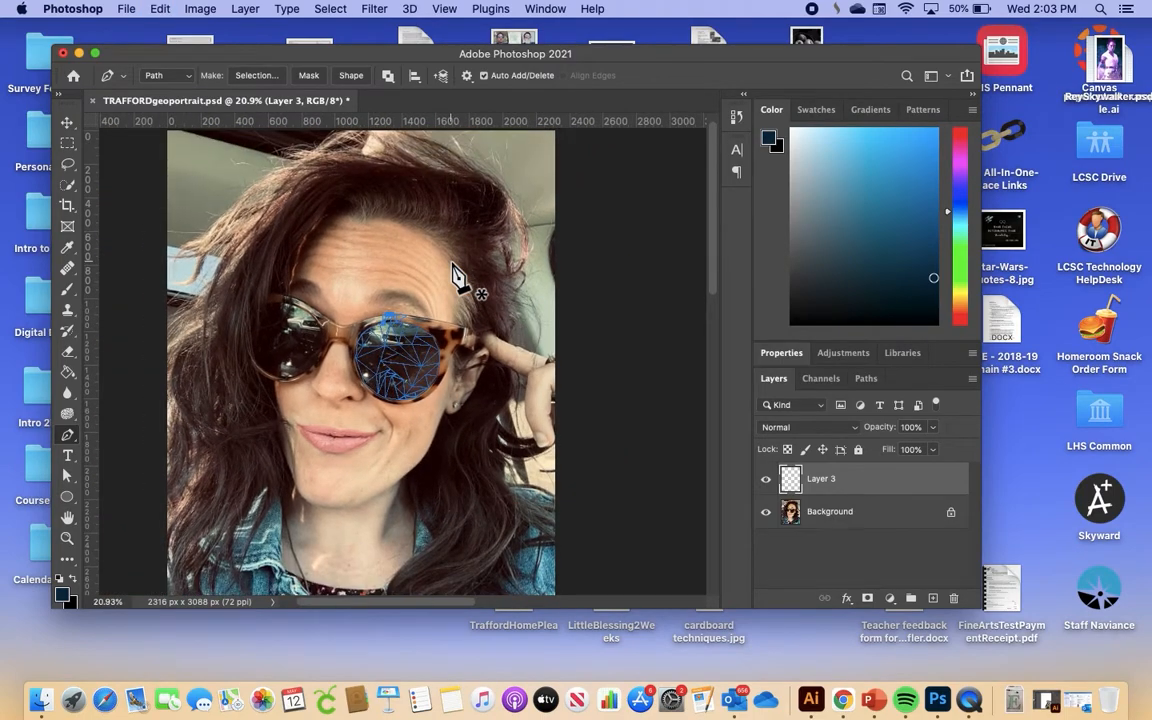
{"action": "scroll", "coordinate": [455, 278], "scroll_direction": "up", "scroll_amount": 5}
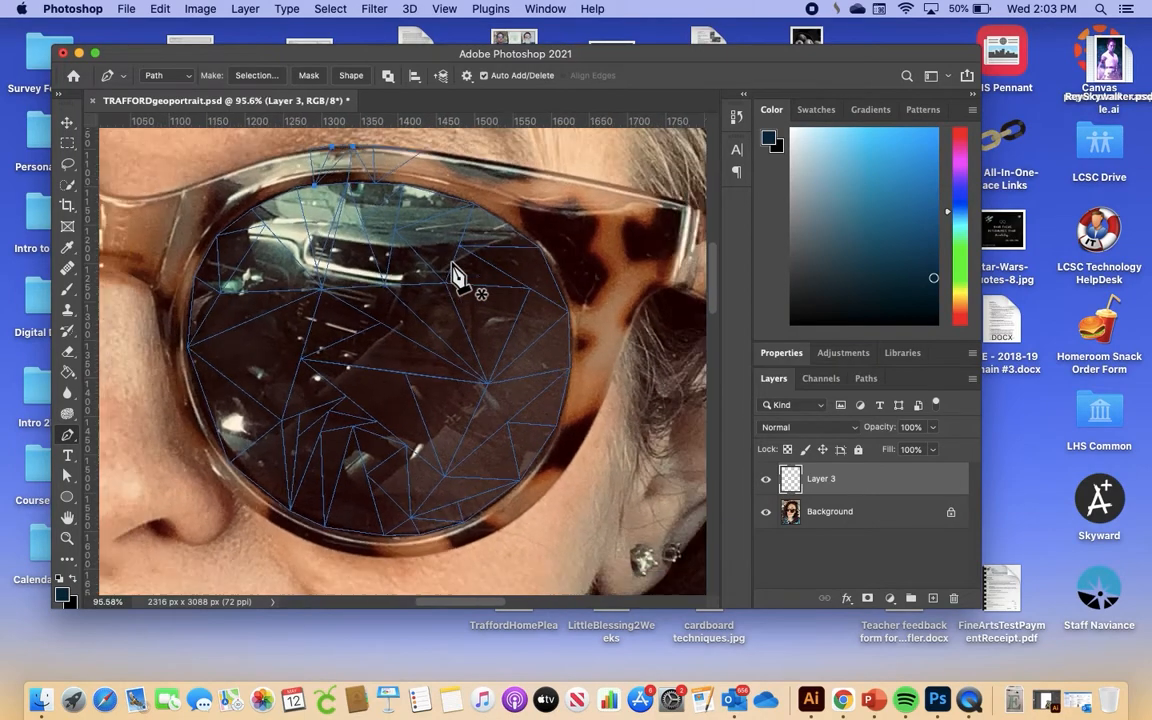
{"action": "scroll", "coordinate": [455, 278], "scroll_direction": "down", "scroll_amount": 6}
{"action": "scroll", "coordinate": [455, 278], "scroll_direction": "down", "scroll_amount": 2}
{"action": "scroll", "coordinate": [455, 278], "scroll_direction": "up", "scroll_amount": 1}
{"action": "scroll", "coordinate": [453, 265], "scroll_direction": "down", "scroll_amount": 1}
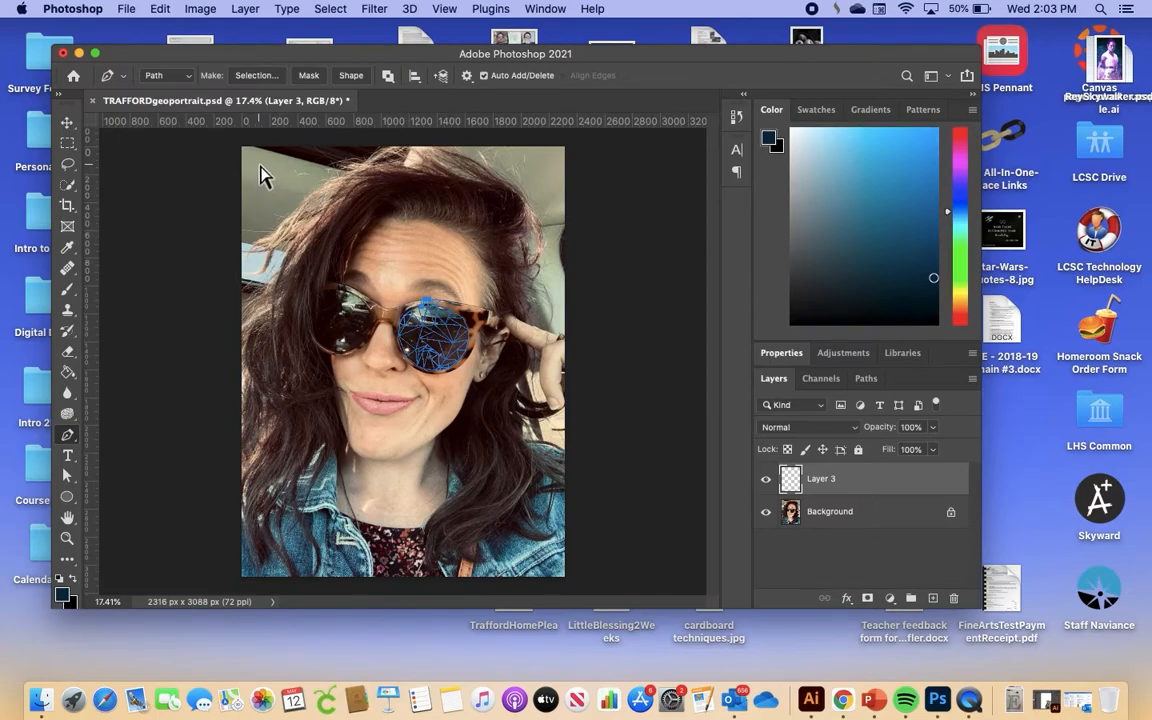
{"action": "left_click_drag", "start_coordinate": [262, 170], "coordinate": [558, 561]}
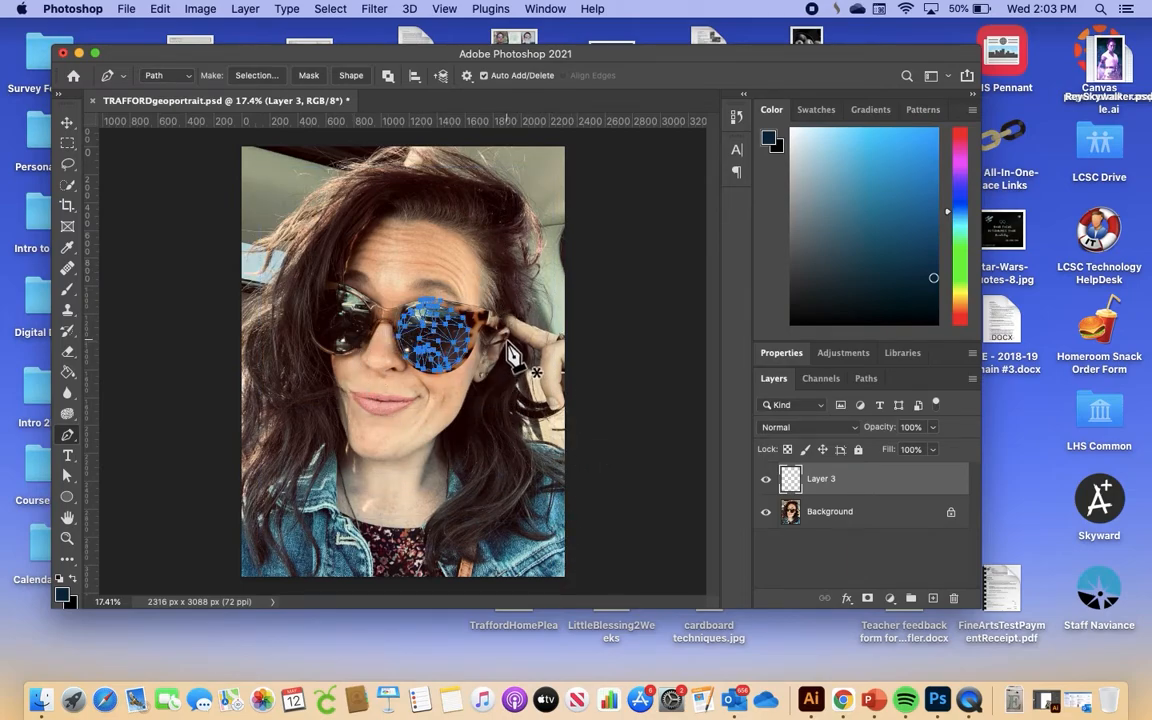
- Set up the Brush tool with a Hard Round tip of 1 px size and 100% hardness
{"action": "left_click", "coordinate": [73, 287]}
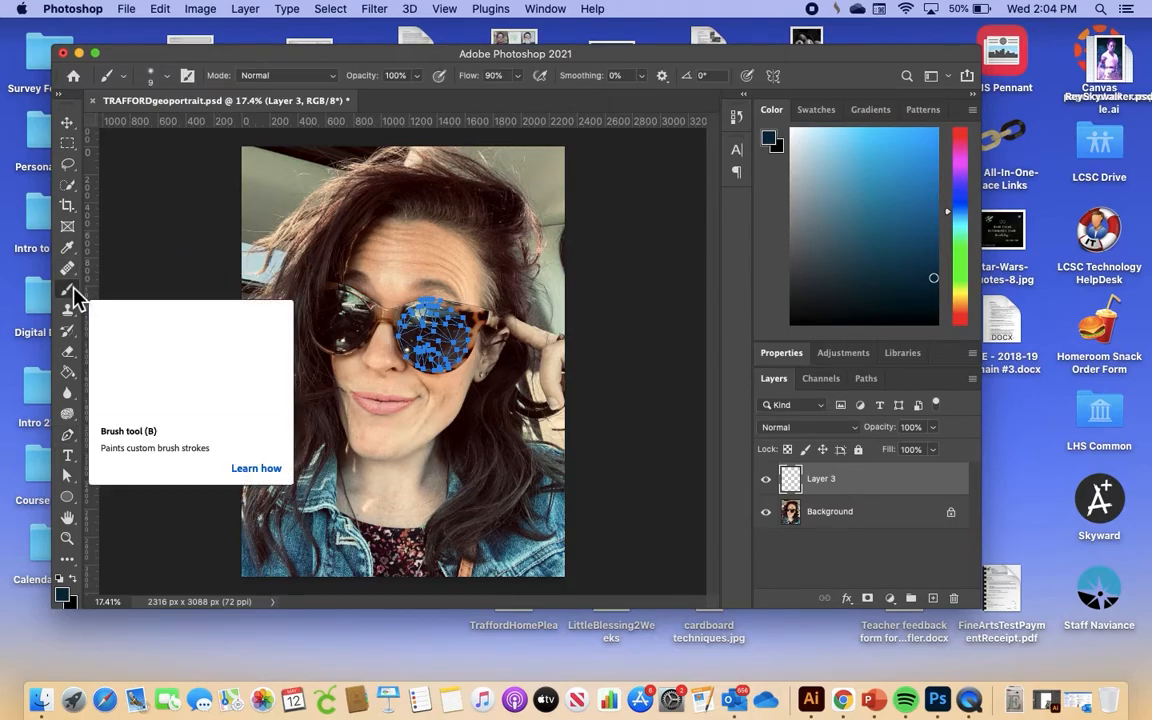
{"action": "left_click", "coordinate": [167, 78]}
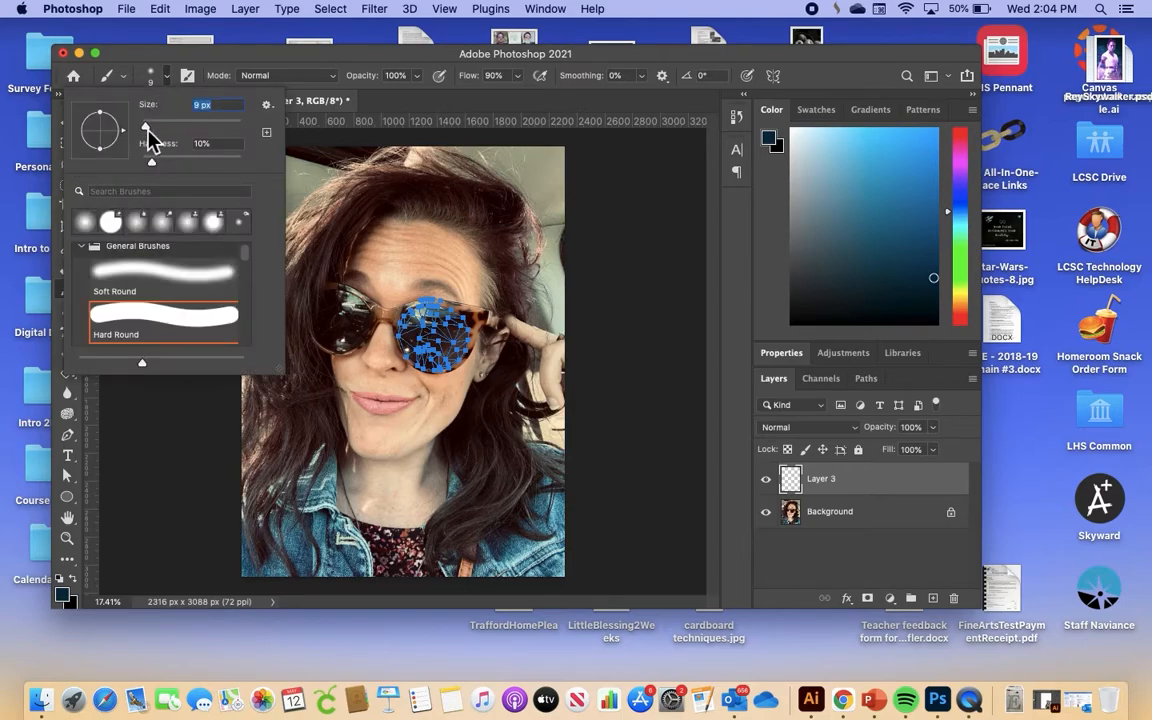
{"action": "left_click_drag", "start_coordinate": [146, 128], "coordinate": [130, 118]}
{"action": "left_click_drag", "start_coordinate": [152, 162], "coordinate": [262, 172]}
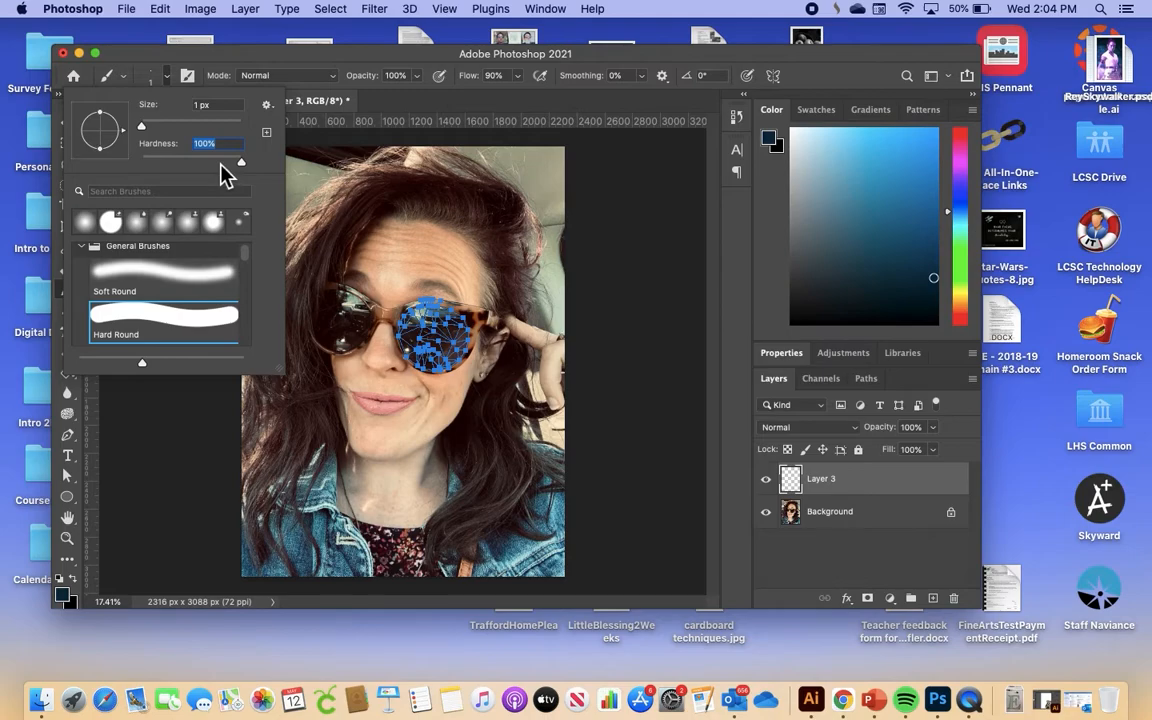
- Set the foreground colour to the light tan c7b89e
{"action": "left_click", "coordinate": [63, 599]}
{"action": "left_click_drag", "start_coordinate": [660, 70], "coordinate": [176, 98]}
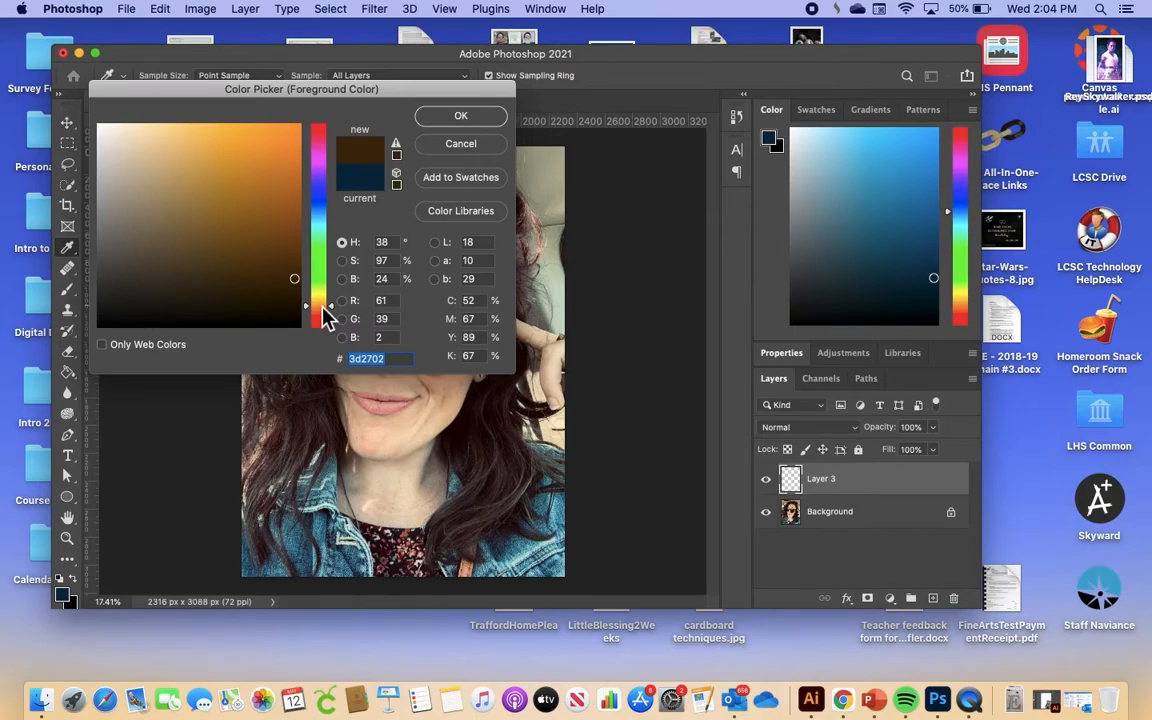
{"action": "left_click_drag", "start_coordinate": [190, 150], "coordinate": [146, 174]}
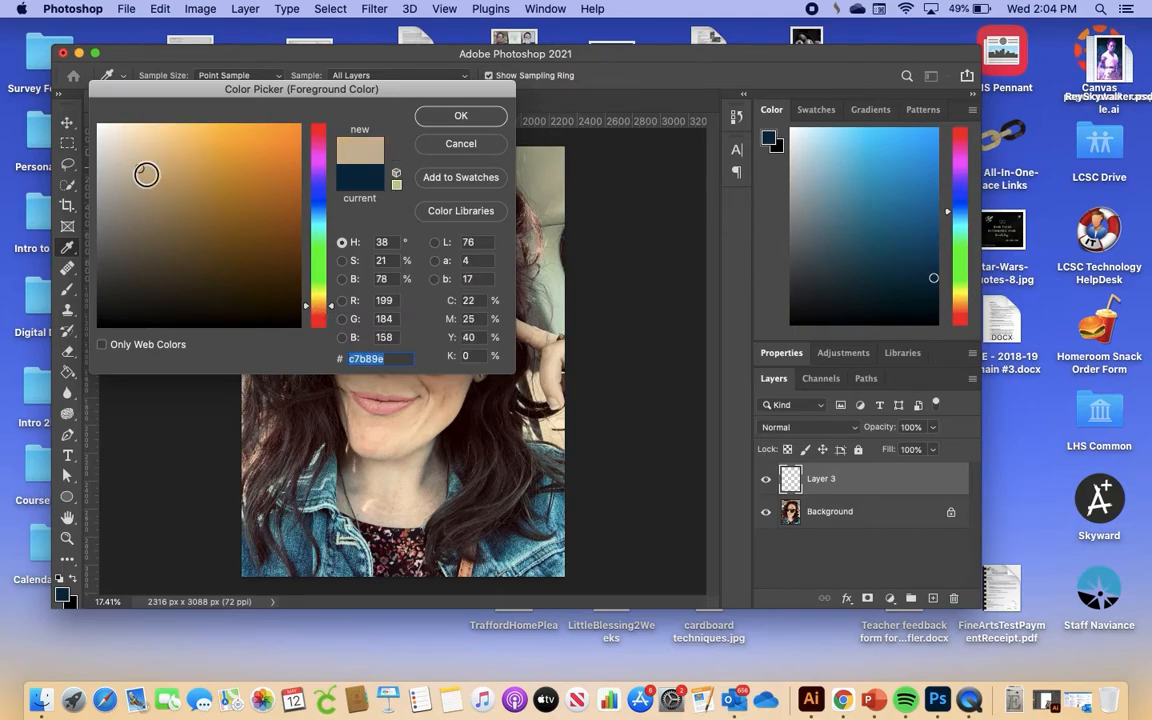
{"action": "left_click", "coordinate": [461, 116]}
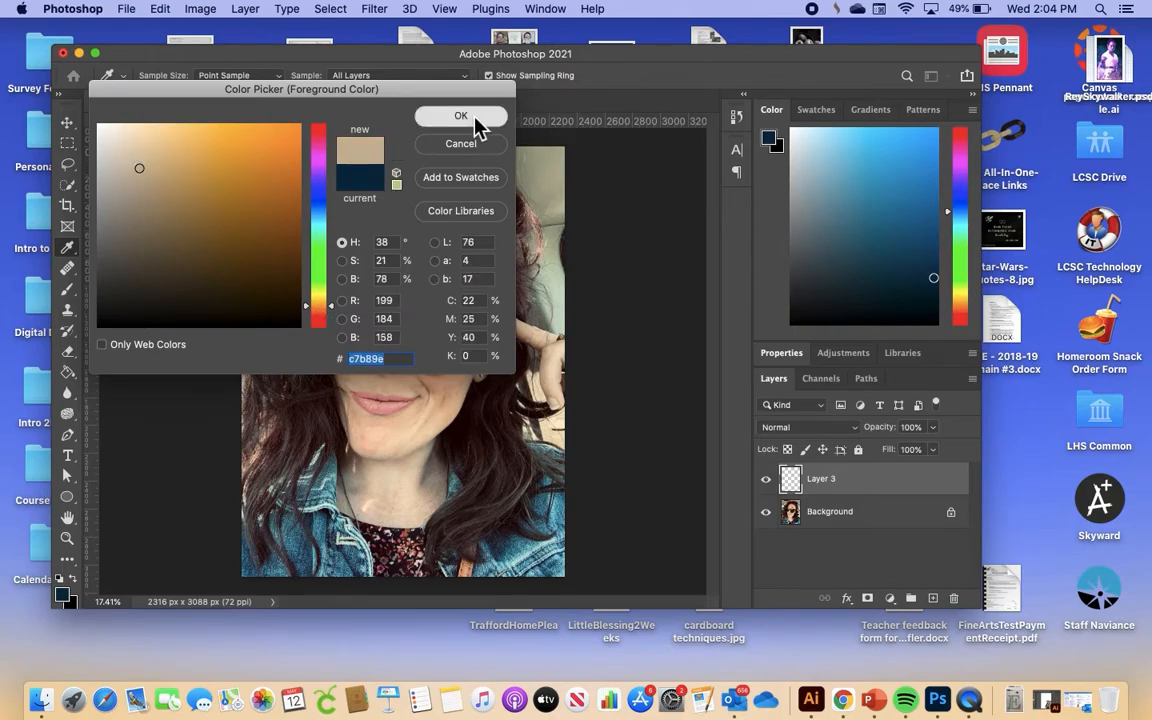
- Add the tan foreground colour to the swatches and the current library under its default name
{"action": "left_click", "coordinate": [66, 601]}
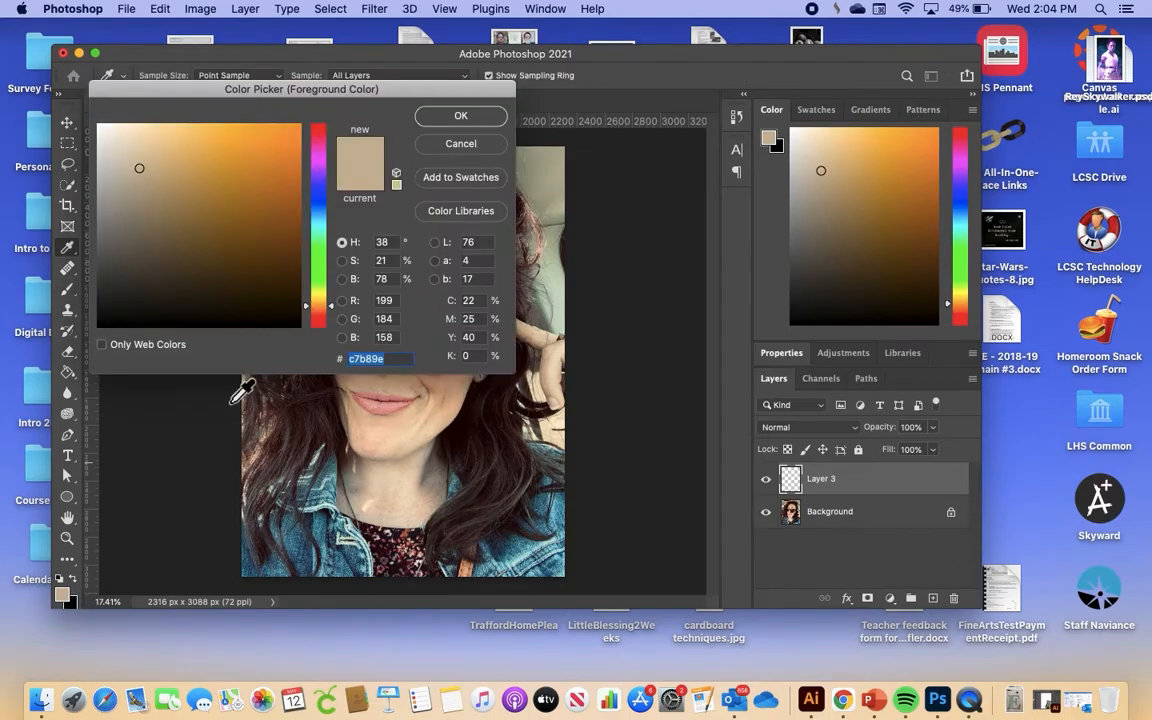
{"action": "left_click", "coordinate": [461, 177]}
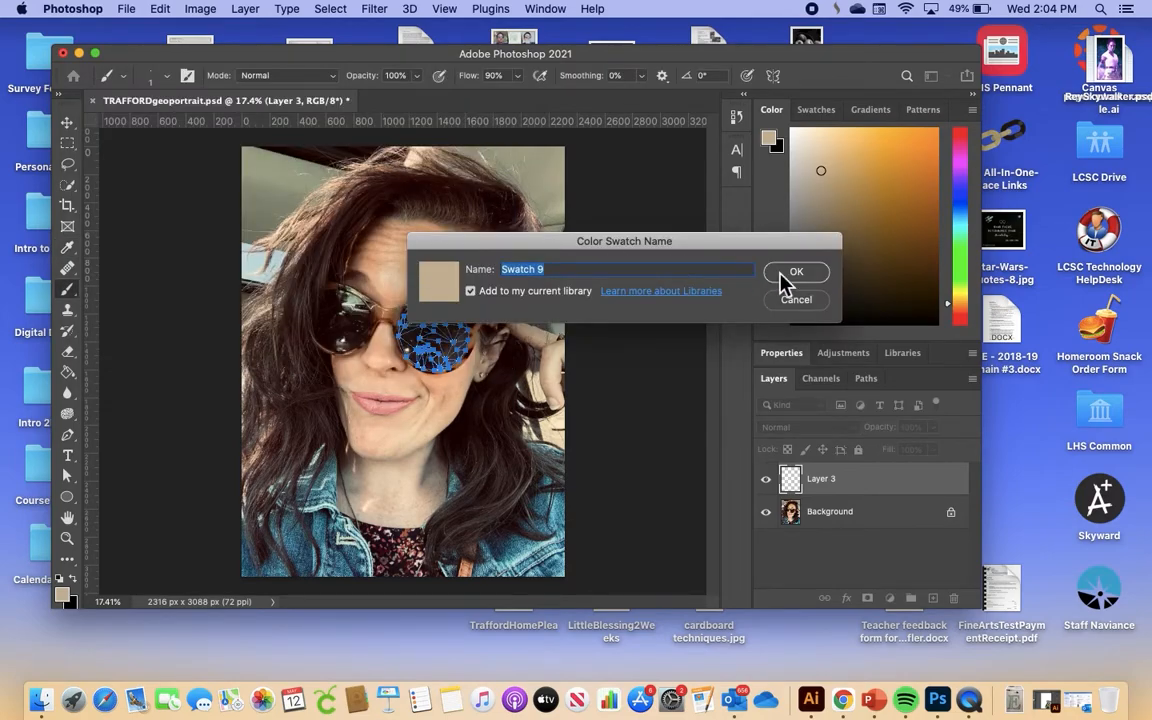
{"action": "left_click", "coordinate": [789, 275]}
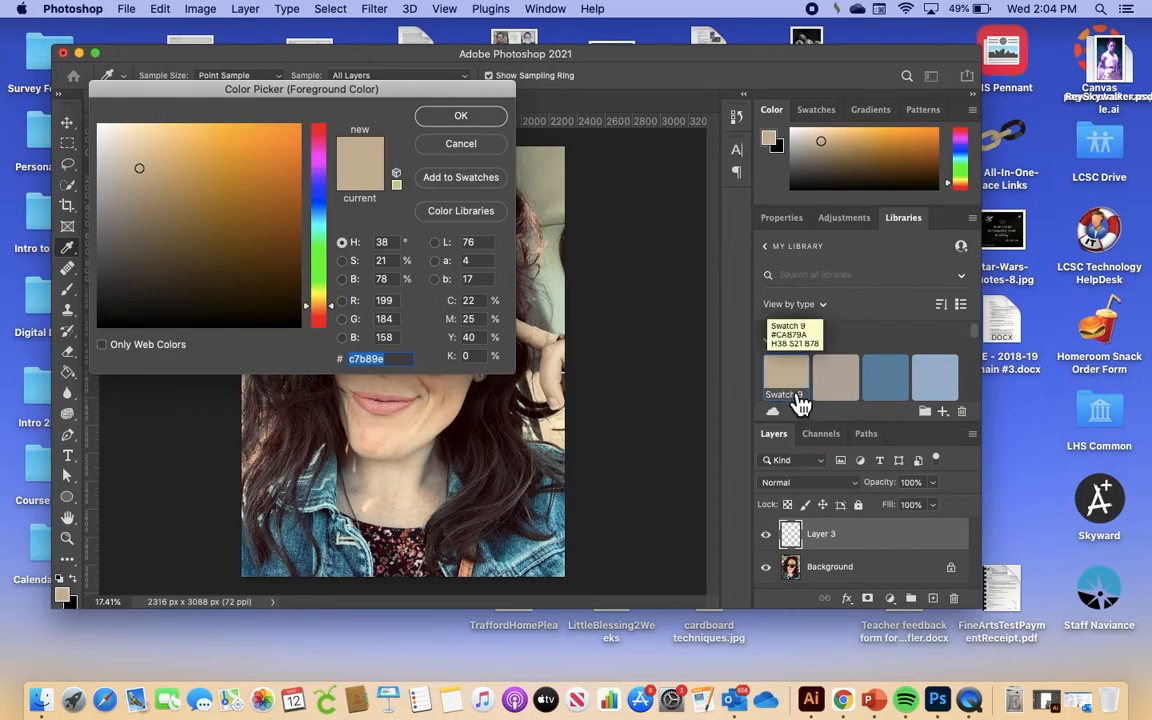
{"action": "left_click", "coordinate": [476, 122]}
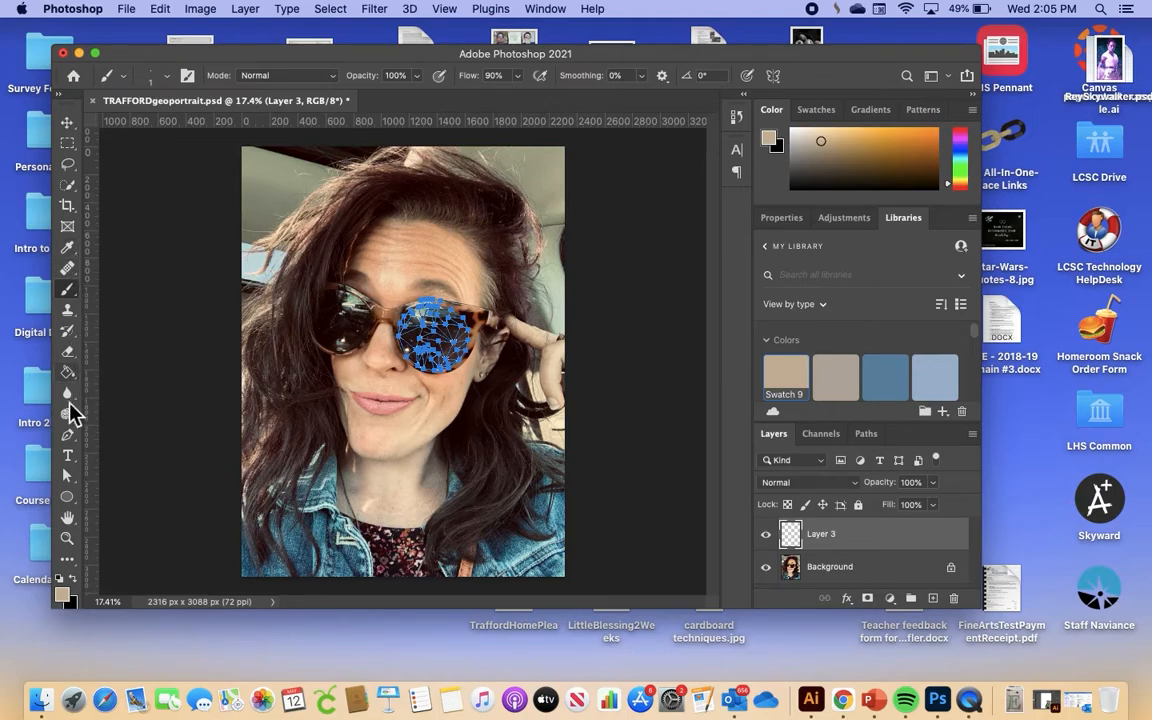
- Stroke the selected triangle paths on Layer 3 with the Brush, without simulated pressure
{"action": "left_click", "coordinate": [67, 437]}
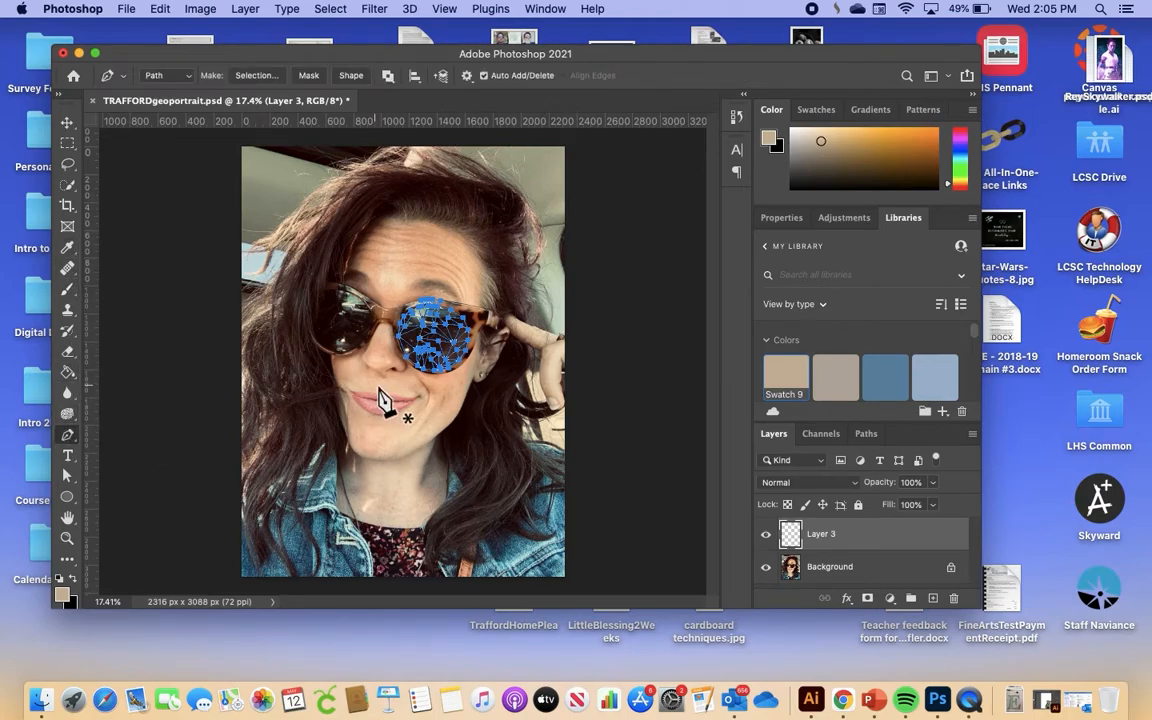
{"action": "right_click", "coordinate": [464, 348]}
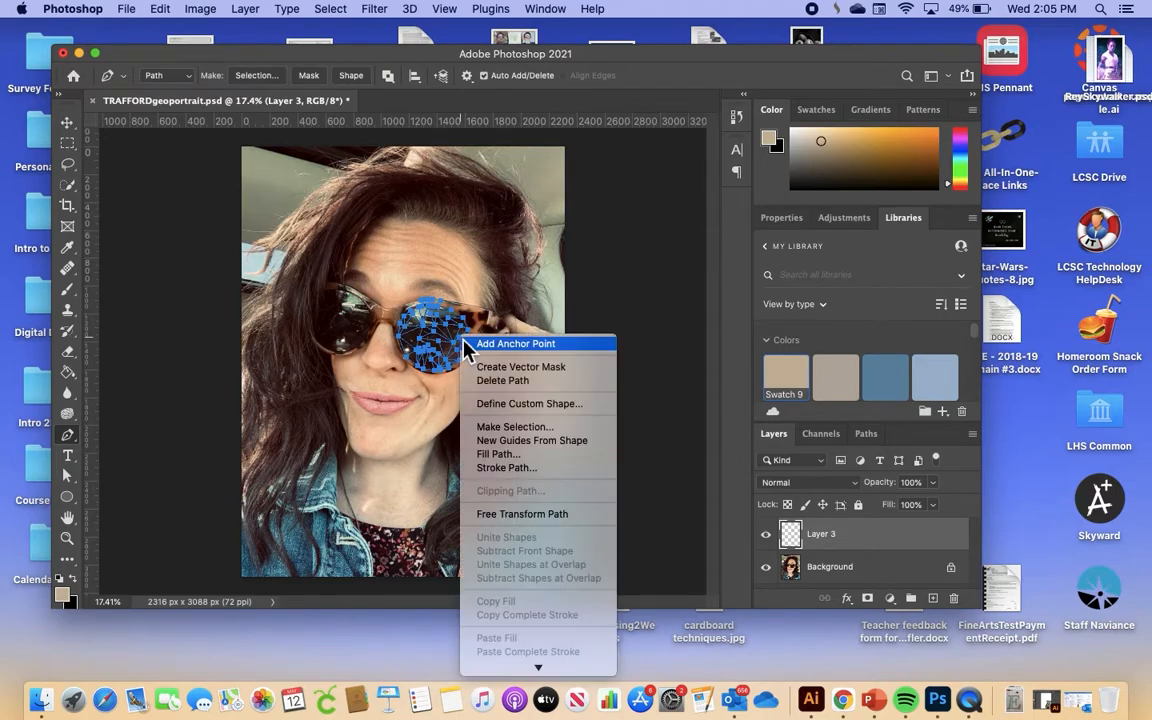
{"action": "left_click", "coordinate": [510, 468]}
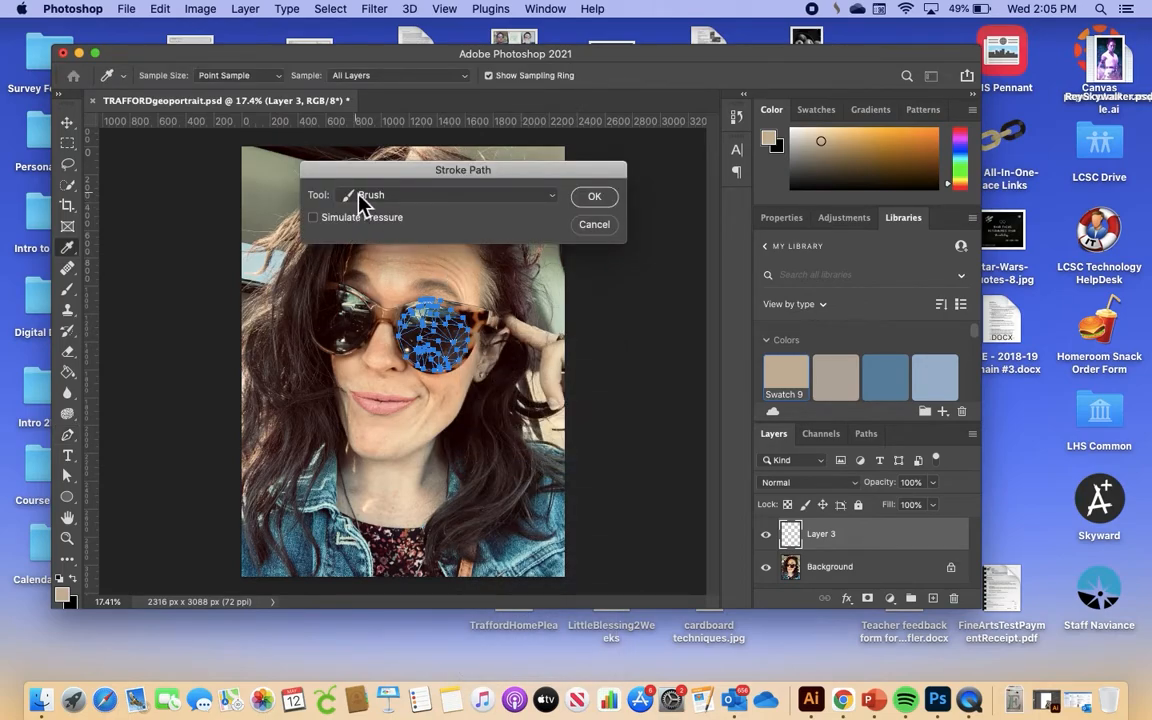
{"action": "left_click", "coordinate": [595, 198]}
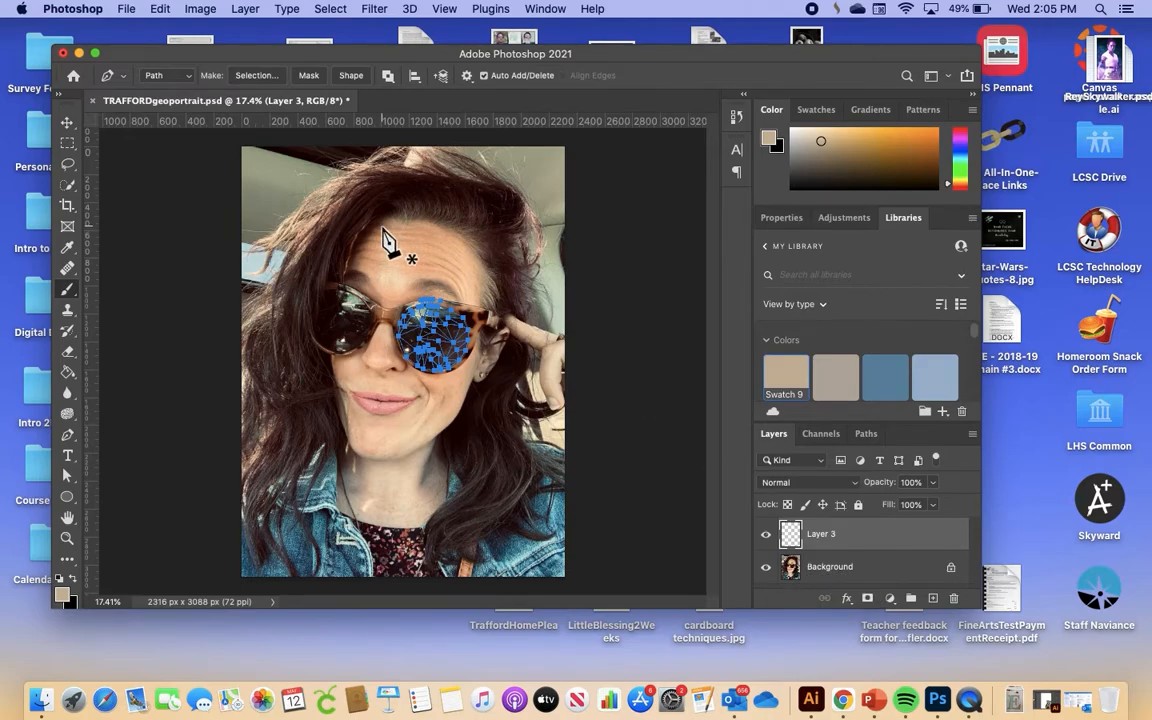
- Inspect the stroked triangle outlines up close across the whole lens and the frame's upper edge
{"action": "scroll", "coordinate": [365, 337], "scroll_direction": "up", "scroll_amount": 10}
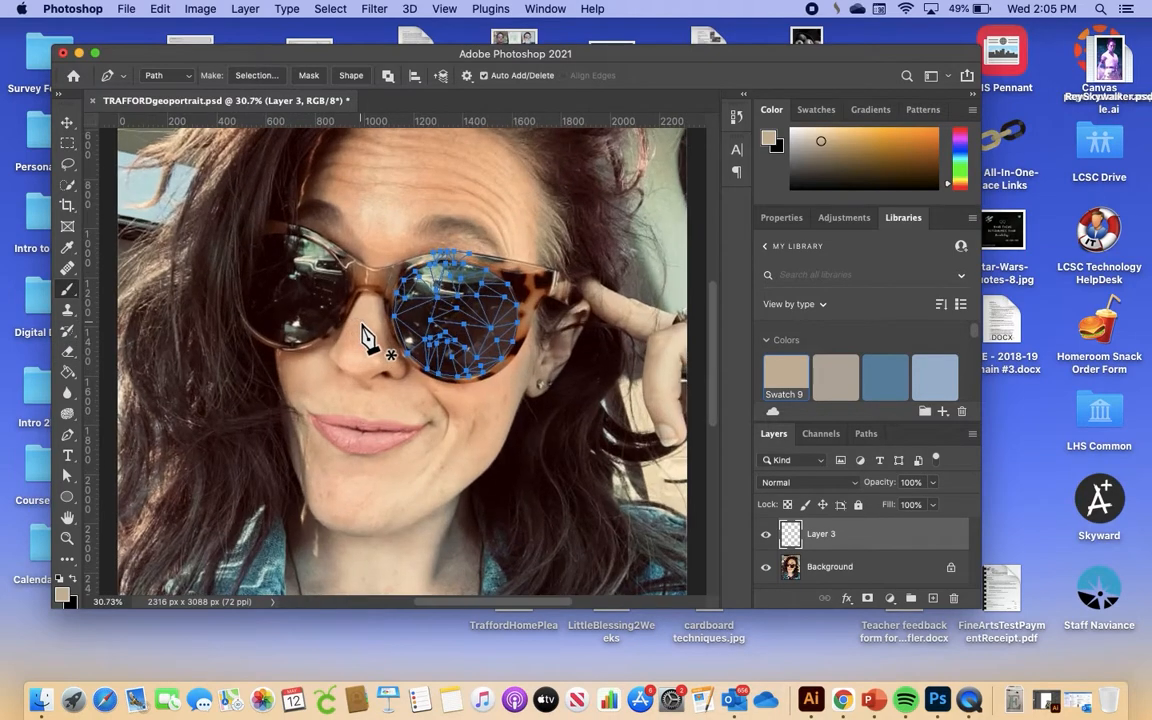
{"action": "scroll", "coordinate": [365, 337], "scroll_direction": "up", "scroll_amount": 8}
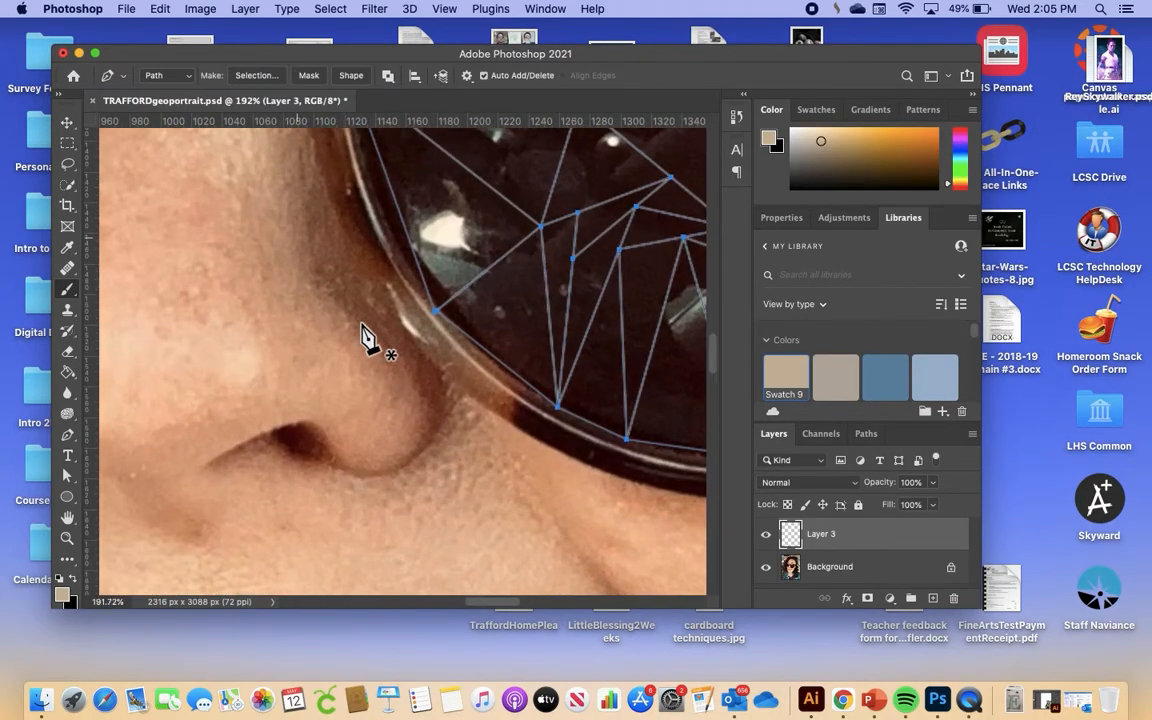
{"action": "scroll", "coordinate": [365, 337], "scroll_direction": "right", "scroll_amount": 10}
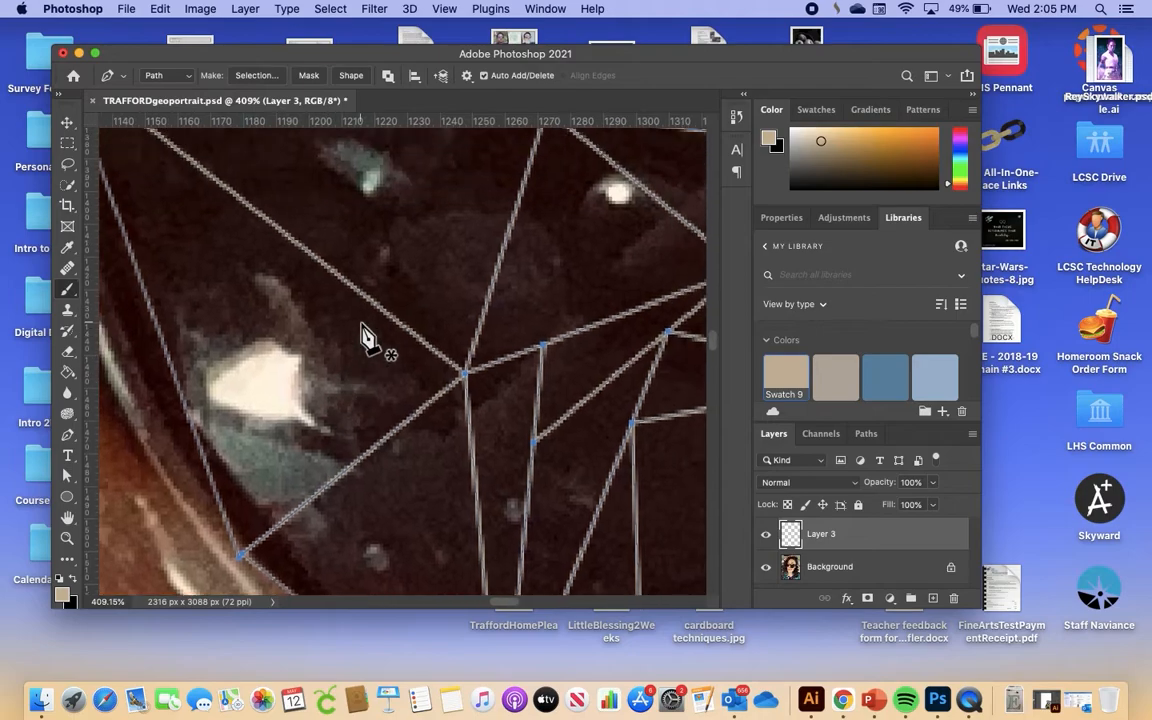
{"action": "scroll", "coordinate": [365, 337], "scroll_direction": "left", "scroll_amount": 10}
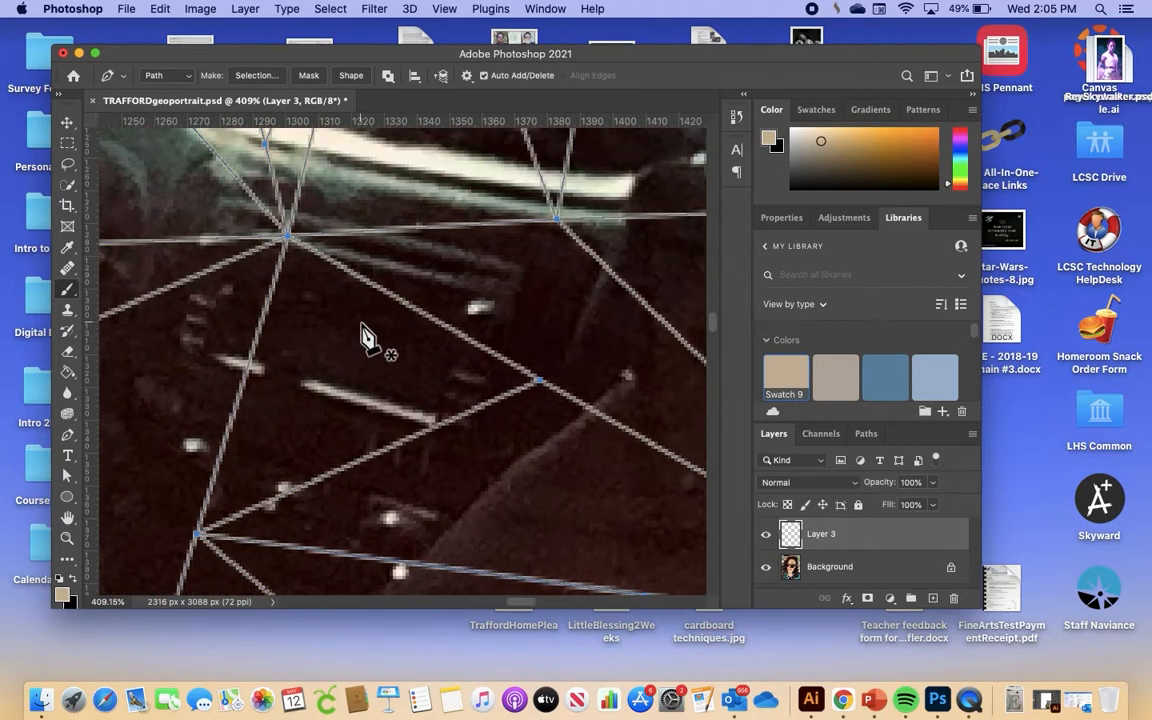
{"action": "scroll", "coordinate": [365, 337], "scroll_direction": "down", "scroll_amount": 10}
{"action": "scroll", "coordinate": [365, 337], "scroll_direction": "down", "scroll_amount": 5}
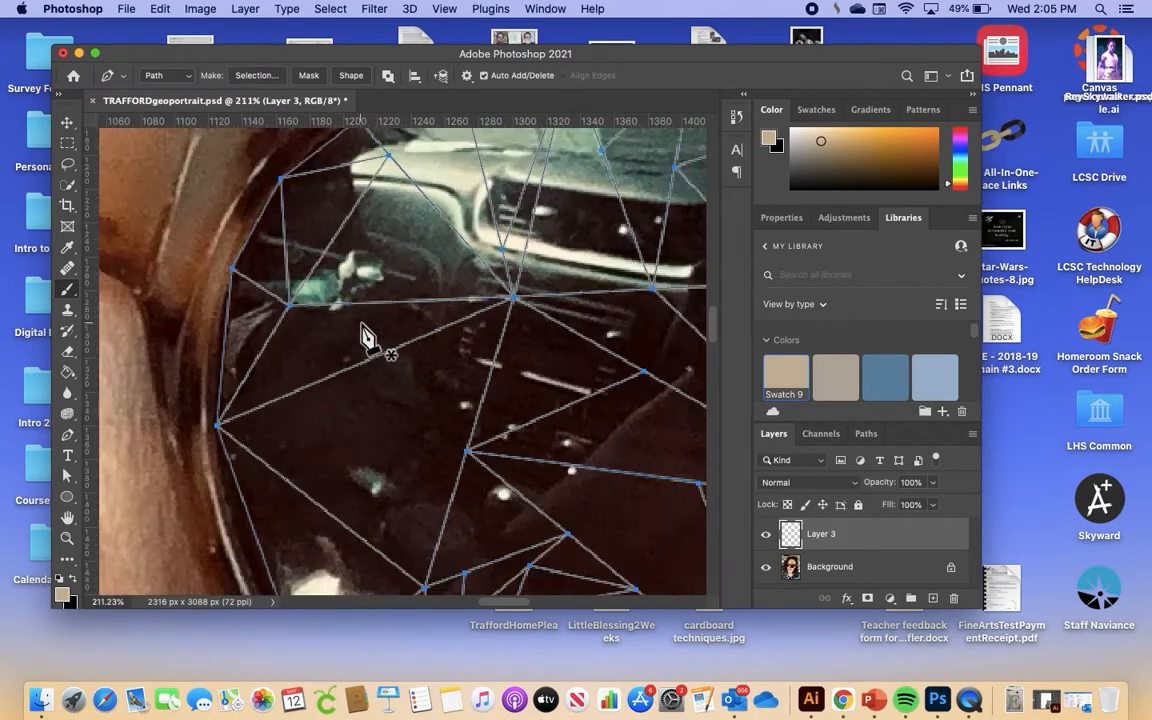
{"action": "scroll", "coordinate": [365, 337], "scroll_direction": "down", "scroll_amount": 3}
{"action": "scroll", "coordinate": [365, 337], "scroll_direction": "right", "scroll_amount": 10}
{"action": "scroll", "coordinate": [365, 337], "scroll_direction": "down", "scroll_amount": 5}
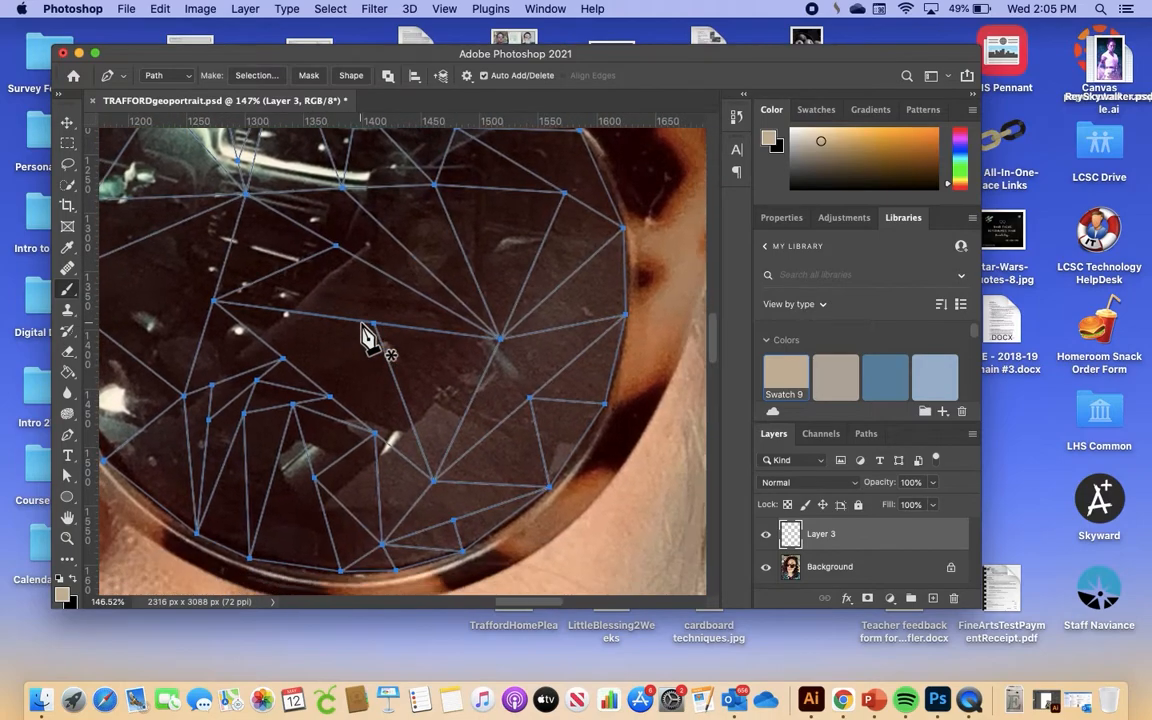
{"action": "scroll", "coordinate": [365, 337], "scroll_direction": "up", "scroll_amount": 5}
{"action": "scroll", "coordinate": [365, 337], "scroll_direction": "right", "scroll_amount": 3}
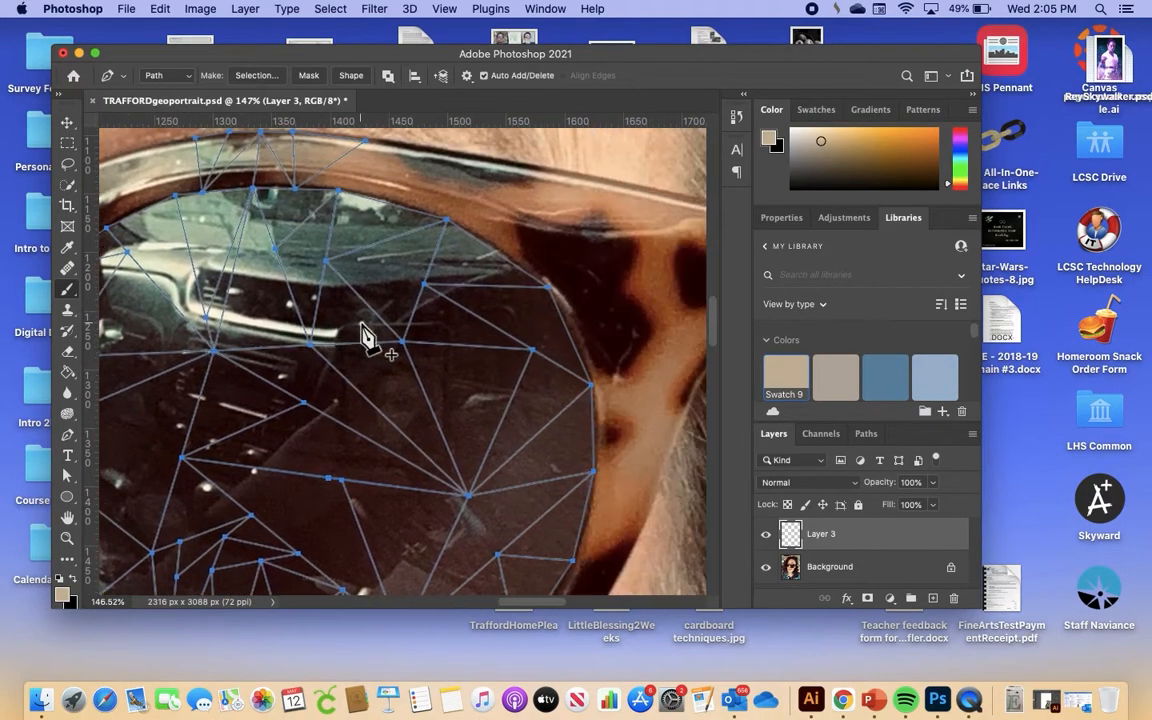
{"action": "scroll", "coordinate": [365, 337], "scroll_direction": "up", "scroll_amount": 3}
{"action": "scroll", "coordinate": [365, 337], "scroll_direction": "left", "scroll_amount": 3}
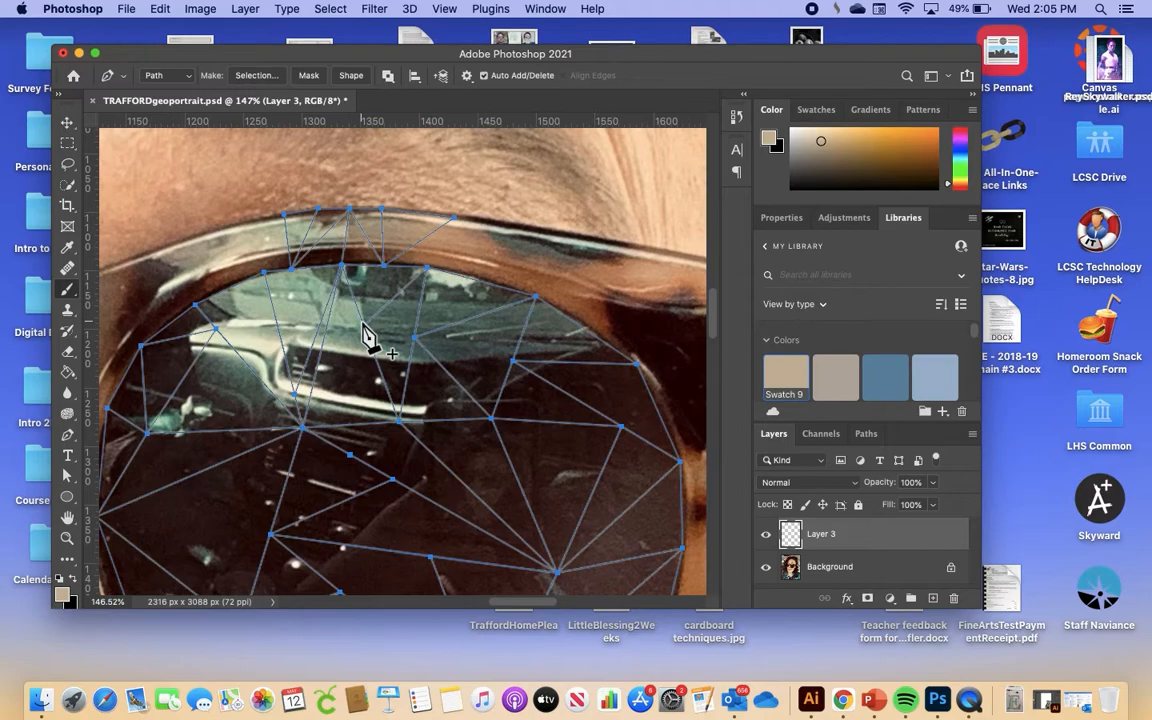
{"action": "scroll", "coordinate": [365, 337], "scroll_direction": "right", "scroll_amount": 2}
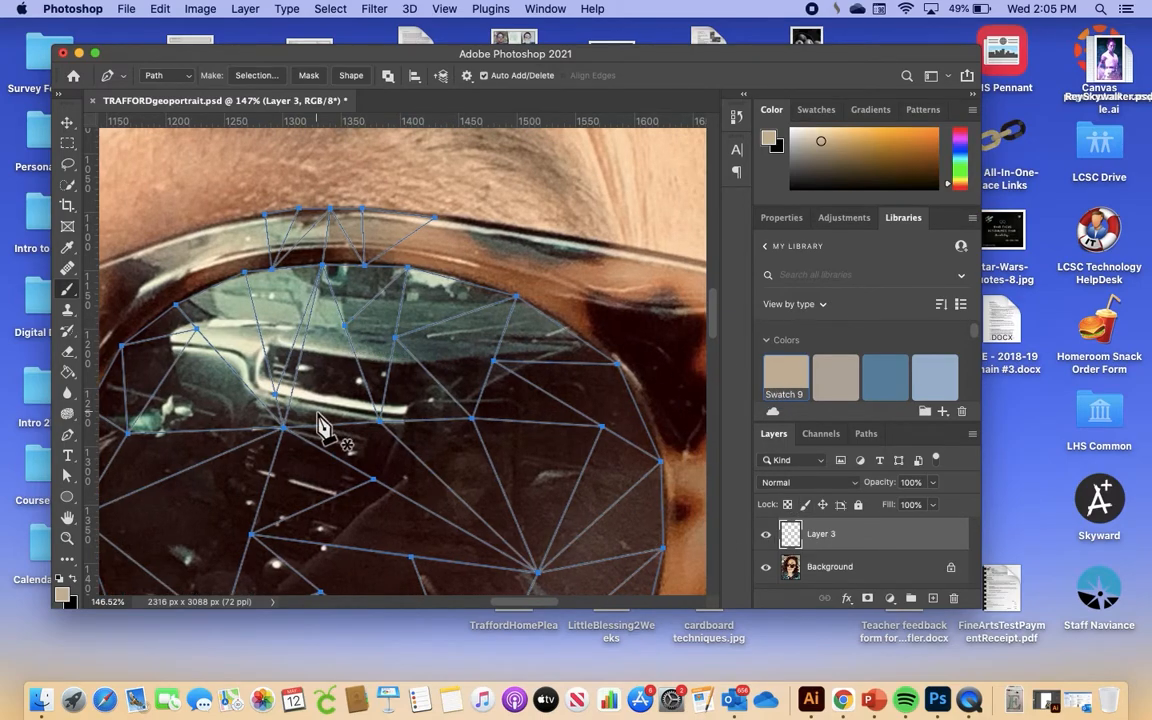
- Sample the dark brown of the lens below the large shared corner and fill the triangle there with it using the Paint Bucket
{"action": "left_click", "coordinate": [68, 375]}
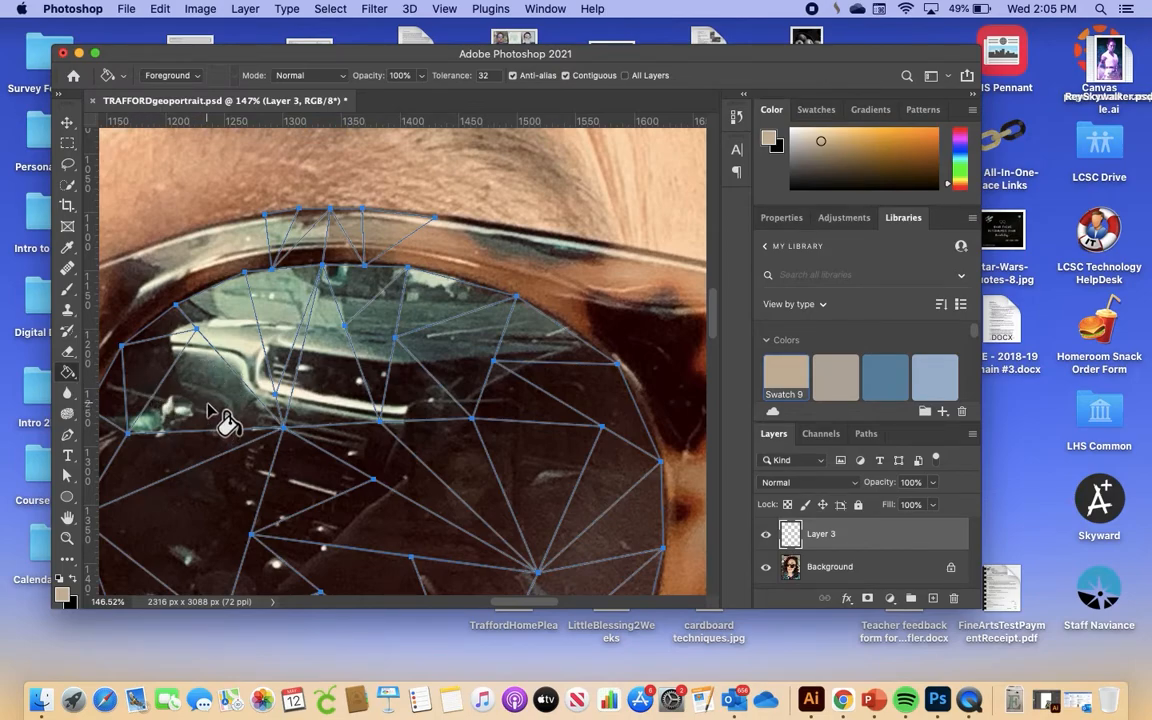
{"action": "scroll", "coordinate": [391, 428], "scroll_direction": "down", "scroll_amount": 5}
{"action": "scroll", "coordinate": [391, 428], "scroll_direction": "right", "scroll_amount": 3}
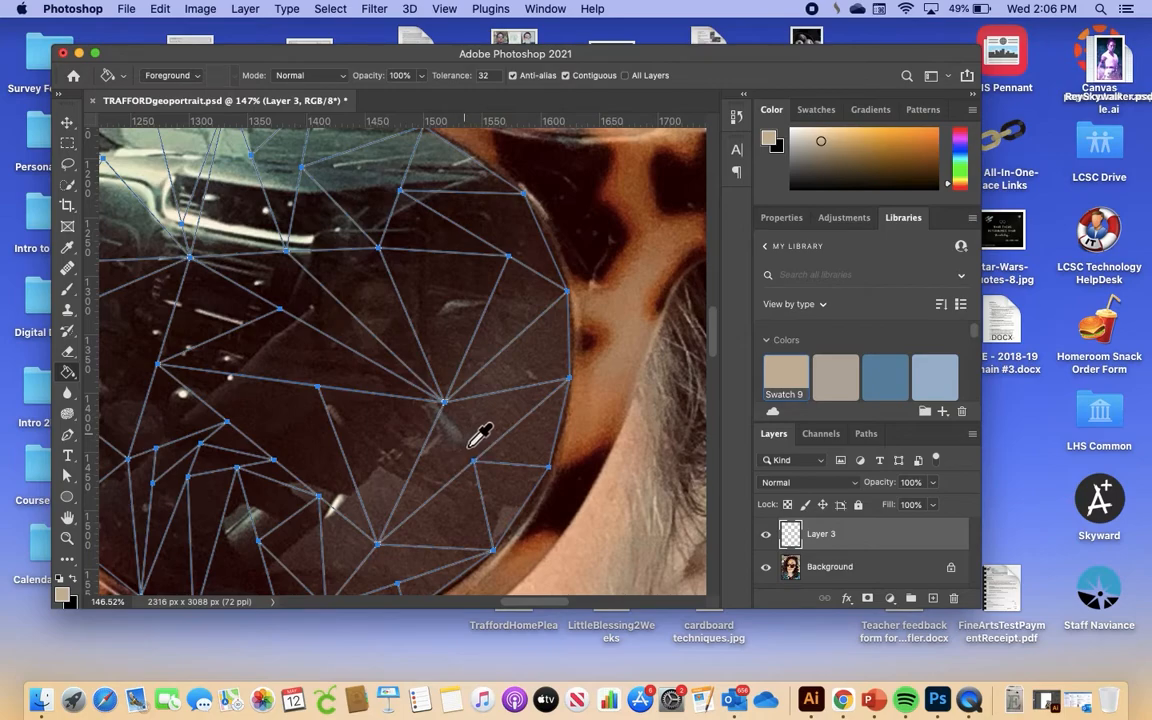
{"action": "left_click", "coordinate": [483, 443], "text": "alt"}
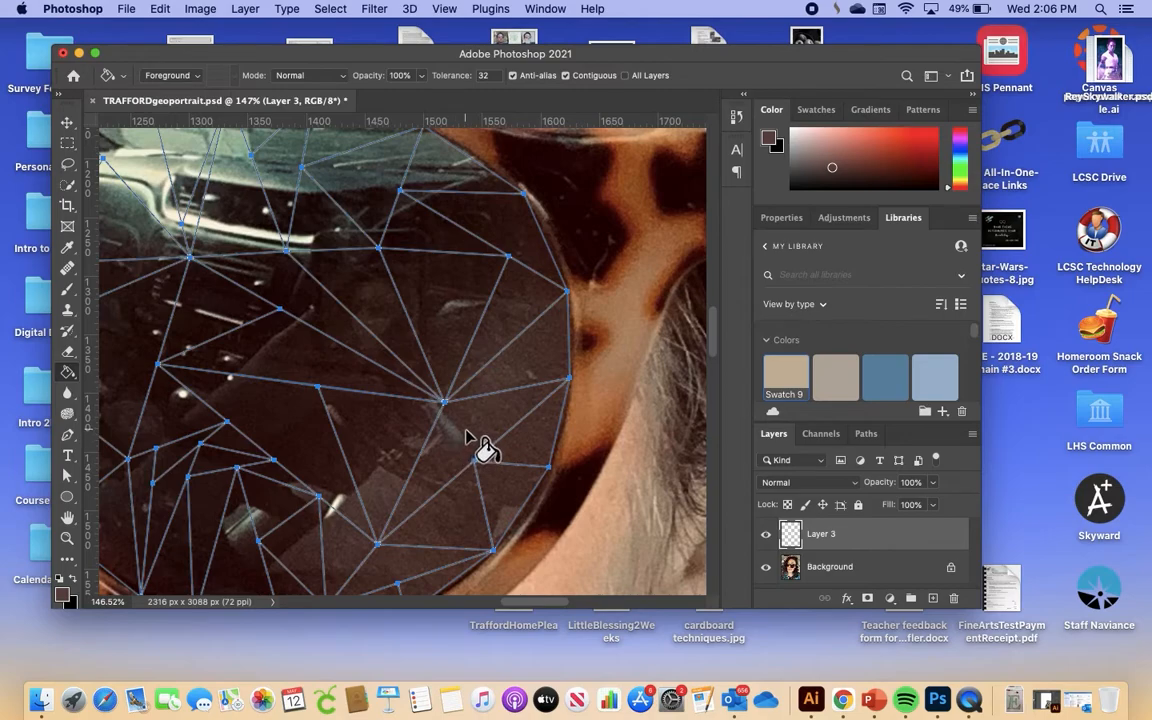
{"action": "left_click", "coordinate": [466, 436]}
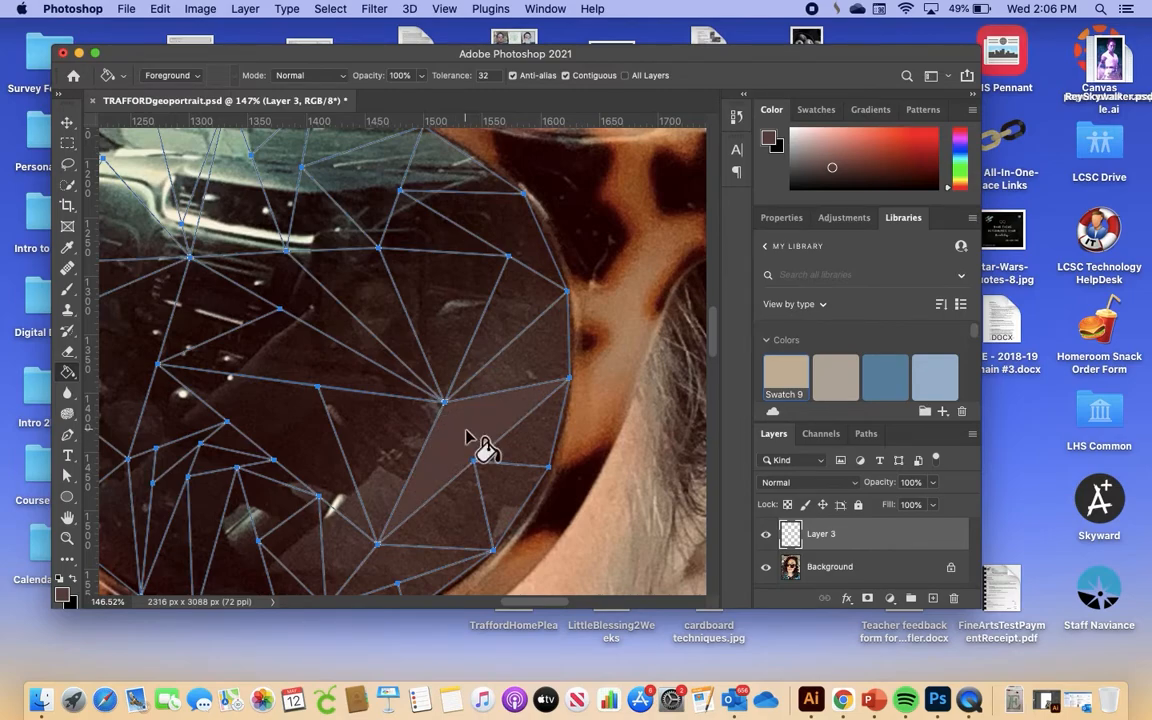
- Fill the two large triangles beside the filled one below the shared corner, each with dark brown sampled from inside it
{"action": "scroll", "coordinate": [481, 446], "scroll_direction": "up", "scroll_amount": 10}
{"action": "scroll", "coordinate": [481, 446], "scroll_direction": "left", "scroll_amount": 5}
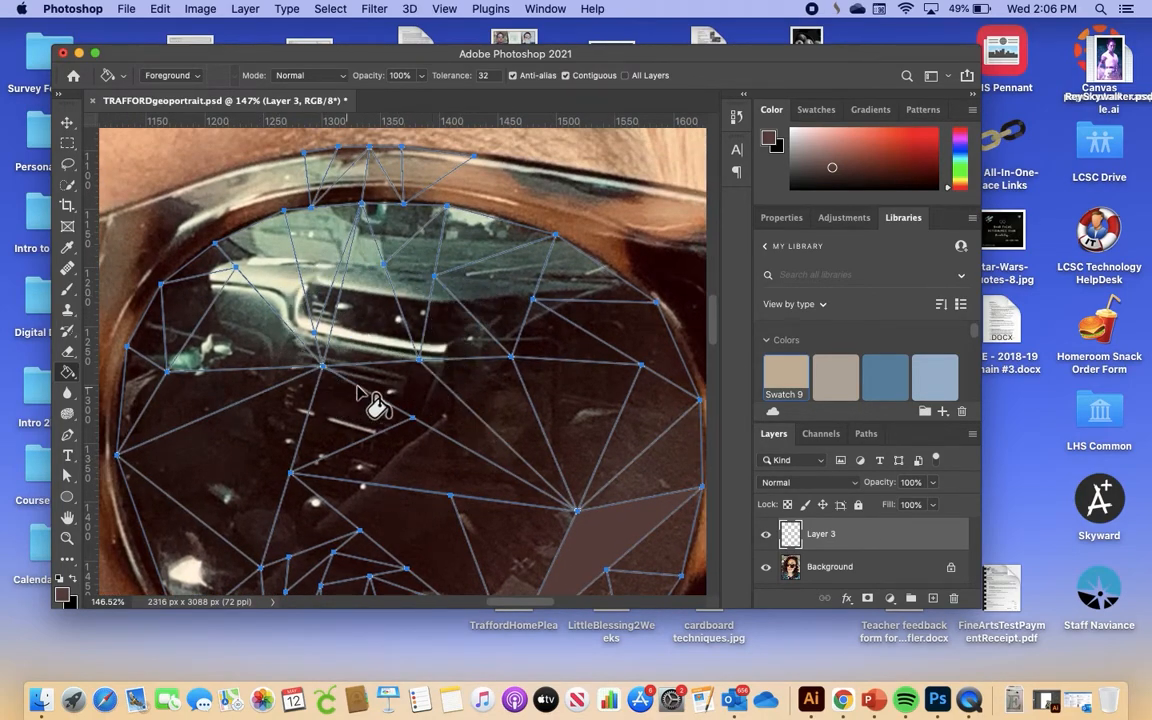
{"action": "scroll", "coordinate": [360, 388], "scroll_direction": "down", "scroll_amount": 5}
{"action": "scroll", "coordinate": [360, 388], "scroll_direction": "right", "scroll_amount": 2}
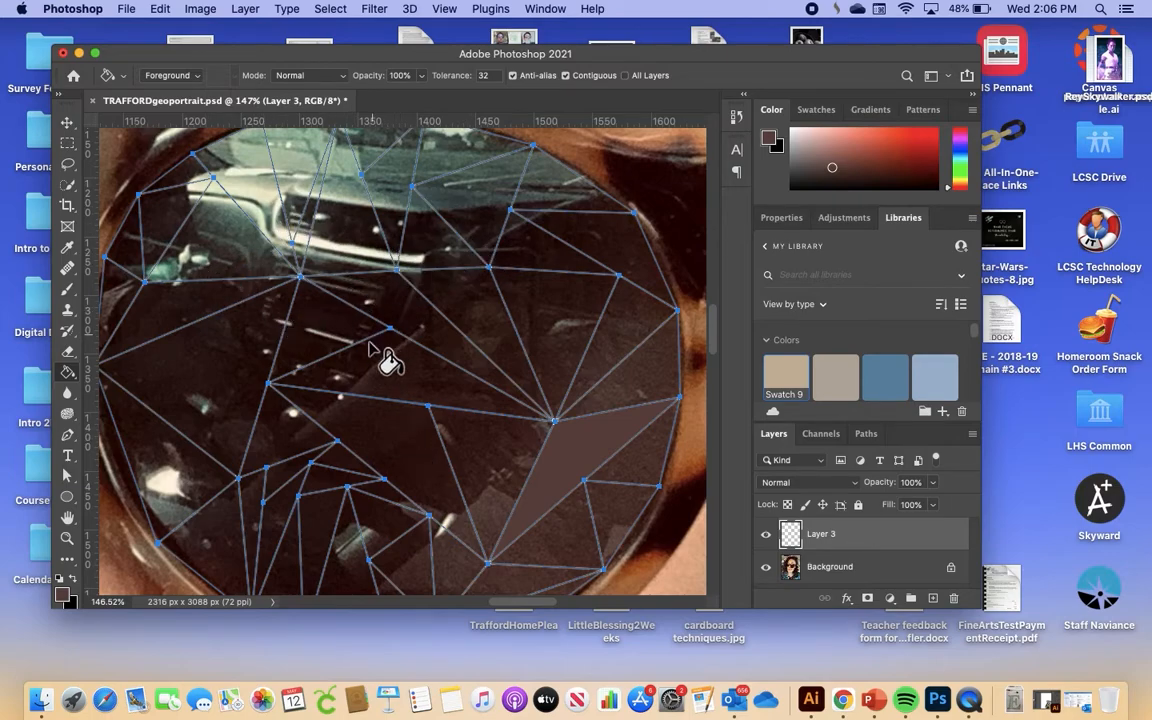
{"action": "left_click", "coordinate": [412, 460], "text": "alt"}
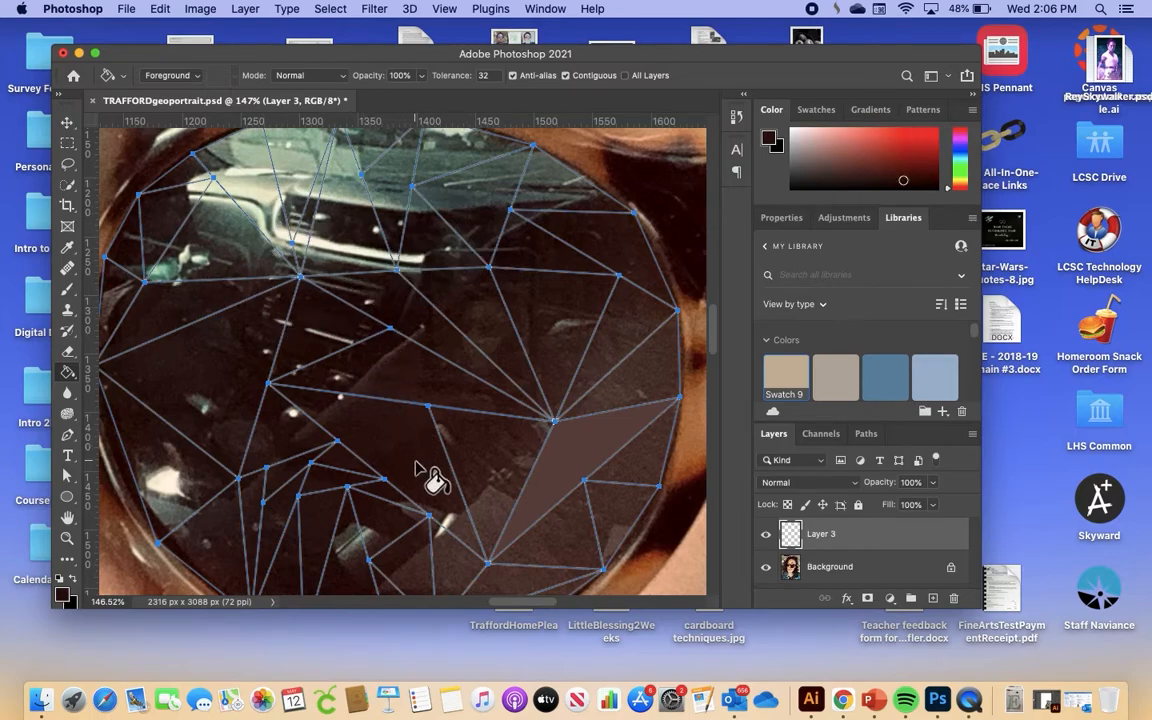
{"action": "left_click", "coordinate": [419, 470]}
{"action": "left_click", "coordinate": [492, 432], "text": "alt"}
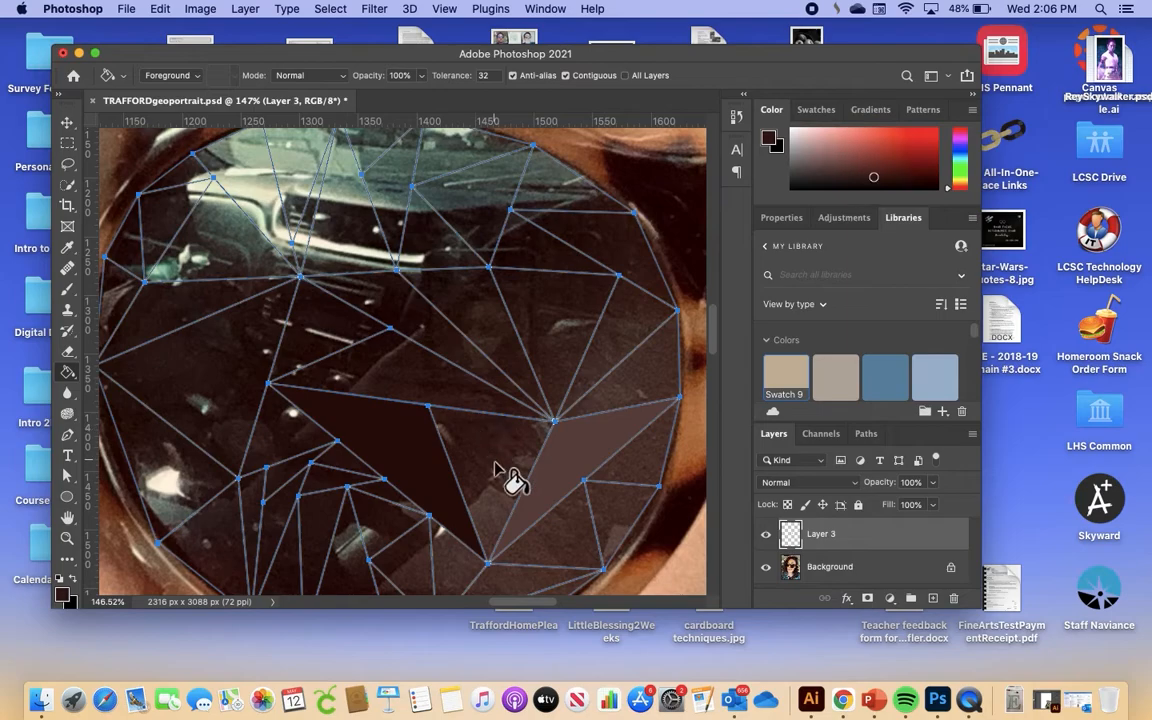
{"action": "left_click", "coordinate": [505, 470]}
- Fill the three triangles fanning from the shared corner to the lens's upper outer edge with dark browns sampled inside each
{"action": "left_click", "coordinate": [553, 332], "text": "alt"}
{"action": "left_click", "coordinate": [554, 325]}
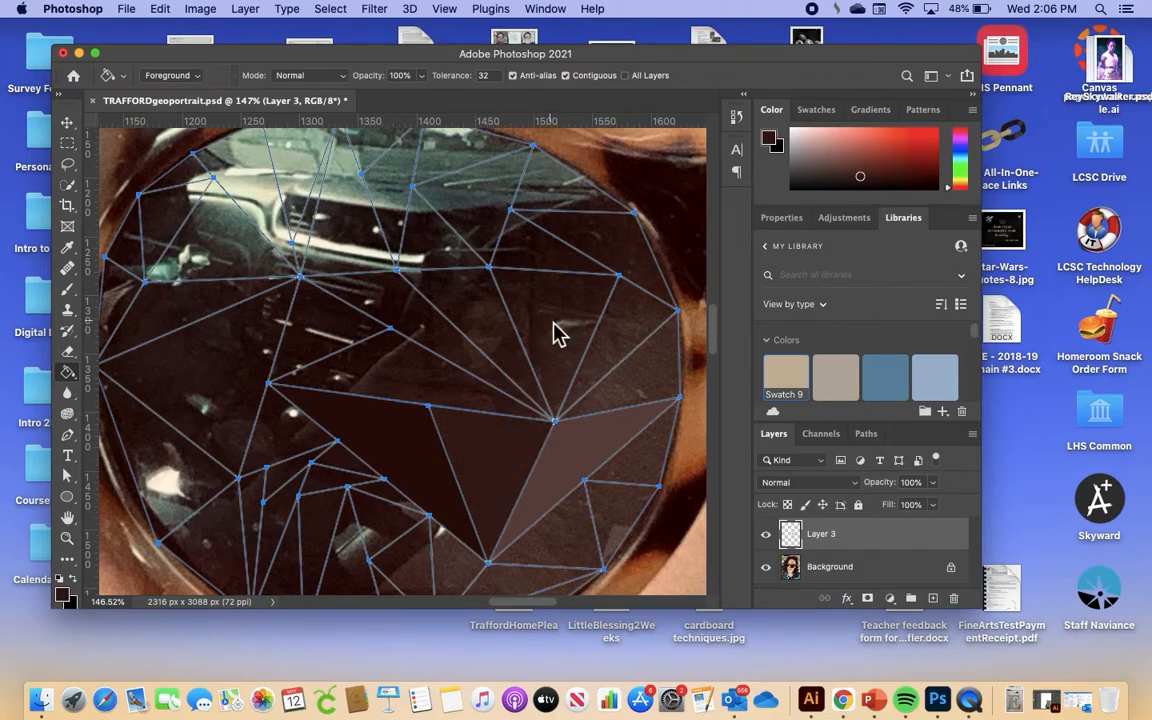
{"action": "left_click", "coordinate": [640, 330], "text": "alt"}
{"action": "left_click", "coordinate": [639, 324]}
{"action": "left_click", "coordinate": [666, 366], "text": "alt"}
{"action": "left_click", "coordinate": [660, 372]}
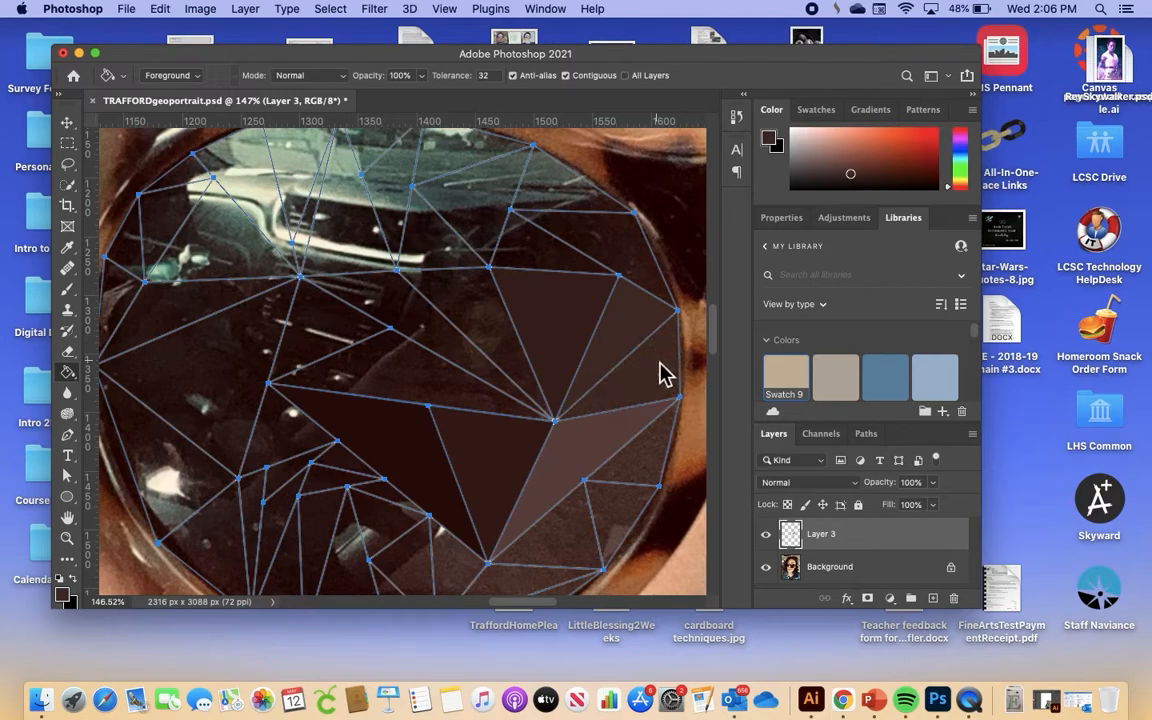
- Fill the four triangles between the shared corner and the lens centre, below the car reflection, with near-black browns sampled there
{"action": "left_click", "coordinate": [470, 319], "text": "alt"}
{"action": "left_click", "coordinate": [476, 319]}
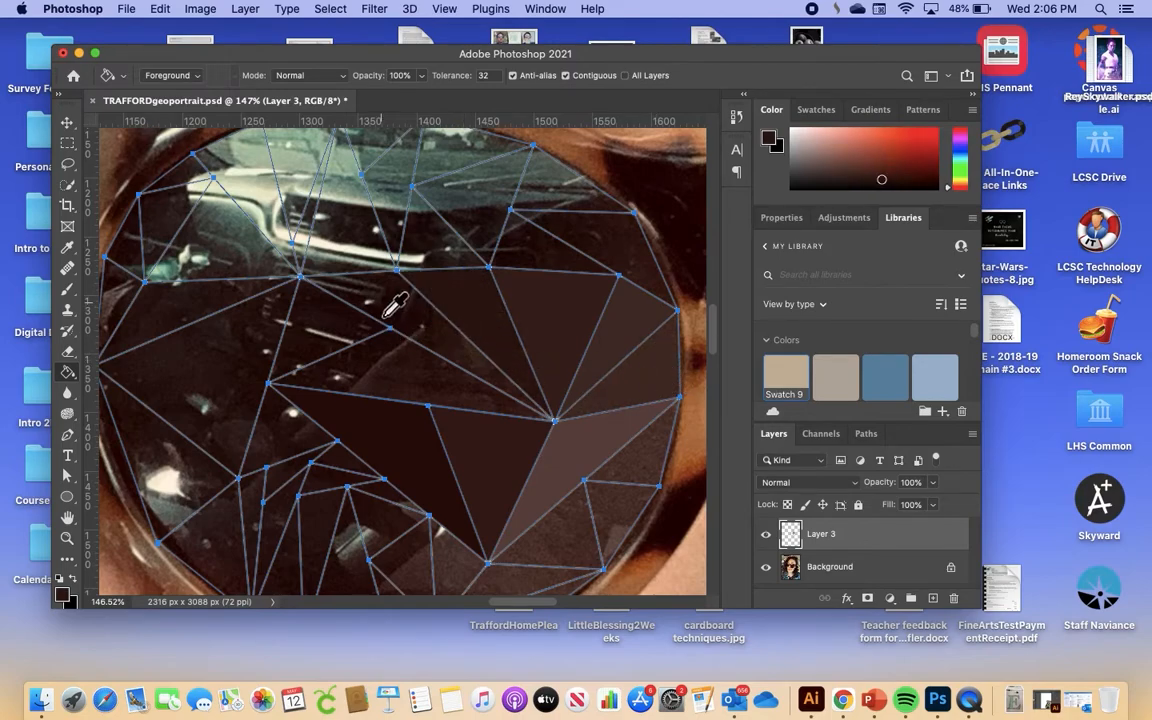
{"action": "left_click", "coordinate": [365, 290], "text": "alt"}
{"action": "left_click", "coordinate": [393, 318]}
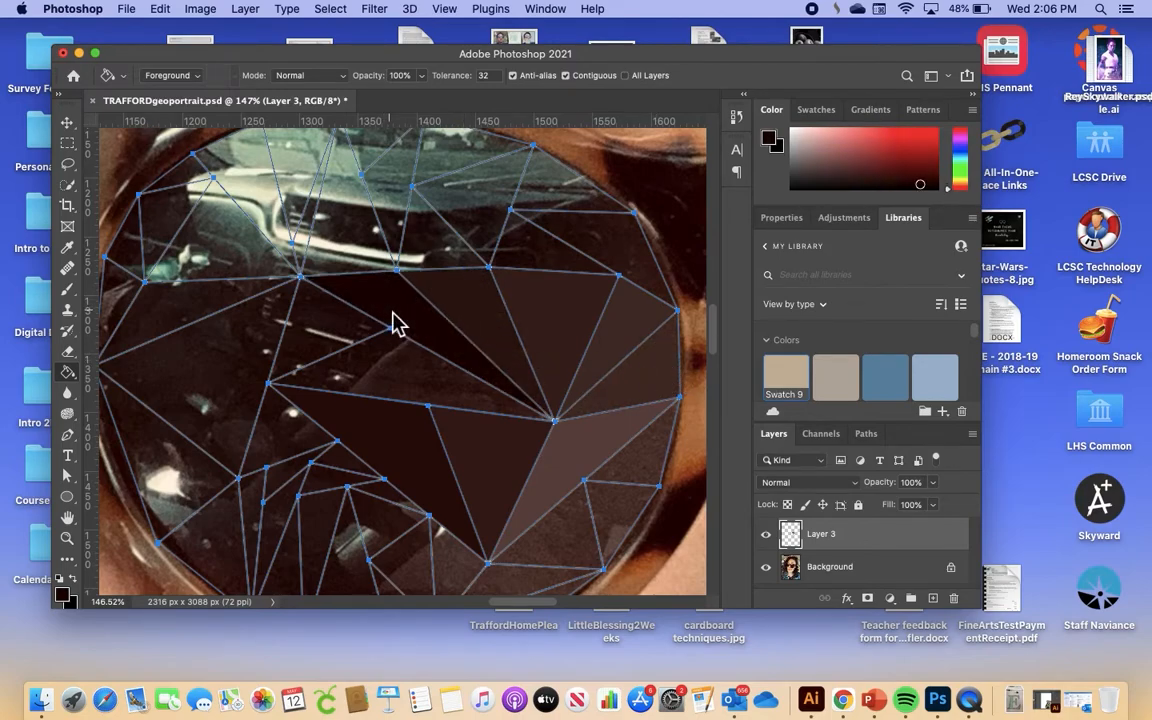
{"action": "left_click", "coordinate": [306, 356], "text": "alt"}
{"action": "left_click", "coordinate": [308, 350]}
{"action": "left_click", "coordinate": [405, 375], "text": "alt"}
{"action": "left_click", "coordinate": [409, 366]}
- Fill the two triangles along the lens's lower outer edge with the lighter brown sampled from each
{"action": "scroll", "coordinate": [409, 366], "scroll_direction": "down", "scroll_amount": 5}
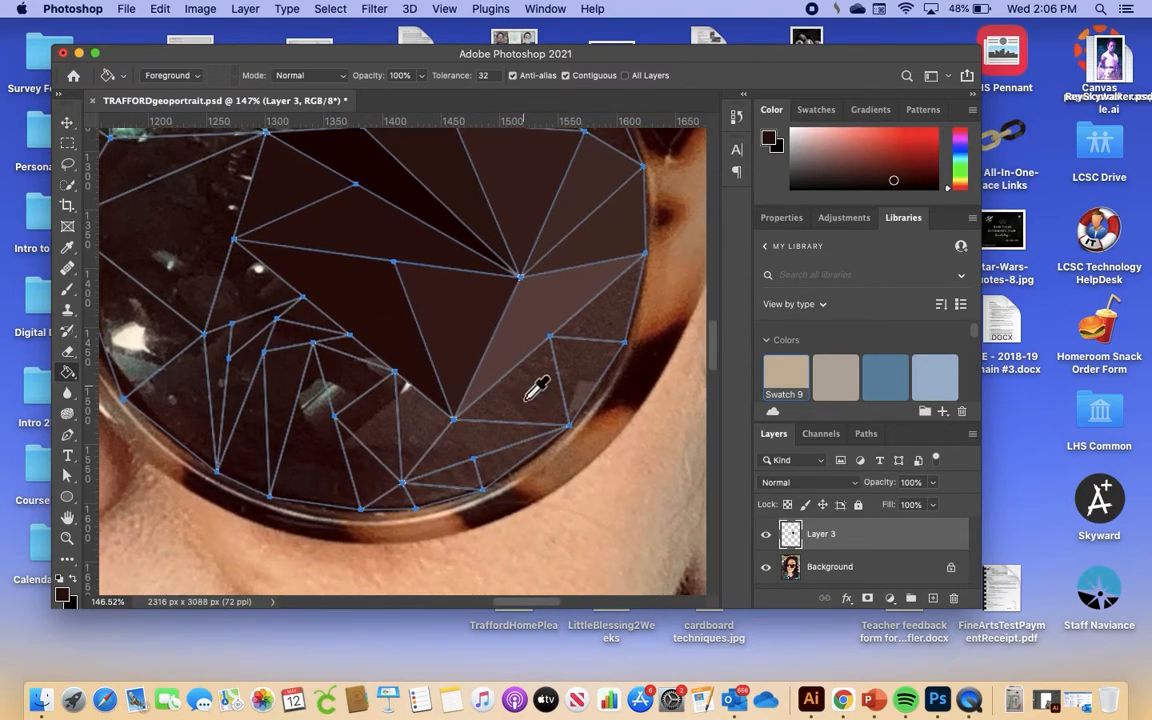
{"action": "left_click", "coordinate": [615, 318], "text": "alt"}
{"action": "left_click", "coordinate": [609, 312]}
{"action": "left_click", "coordinate": [587, 392], "text": "alt"}
{"action": "left_click", "coordinate": [586, 384]}
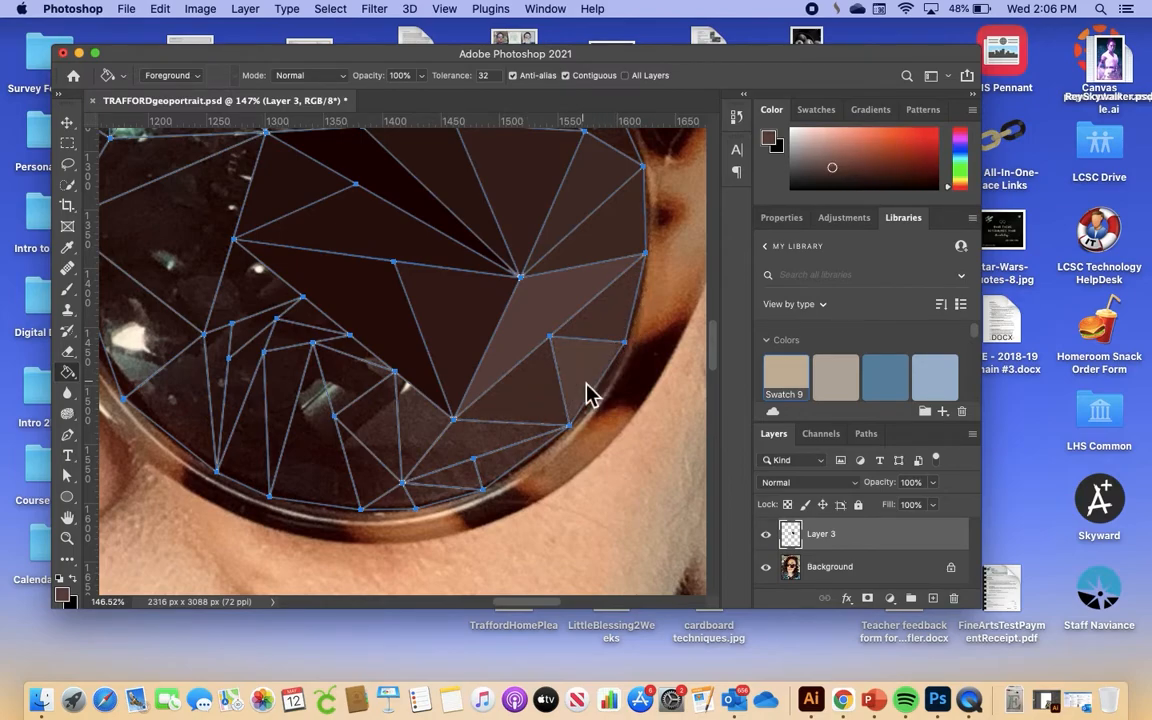
- Sample the browns near the bottom outer rim of the lens and fill the flat triangles there
{"action": "left_click", "coordinate": [509, 474], "text": "alt"}
{"action": "left_click", "coordinate": [505, 464], "text": "alt"}
{"action": "left_click", "coordinate": [504, 462]}
{"action": "scroll", "coordinate": [504, 462], "scroll_direction": "down", "scroll_amount": 3}
{"action": "left_click", "coordinate": [500, 417], "text": "alt"}
{"action": "left_click", "coordinate": [502, 415]}
- Fill the triangles around the small light reflections near the lens's bottom with brown tones sampled from the photo
{"action": "left_click", "coordinate": [466, 436], "text": "alt"}
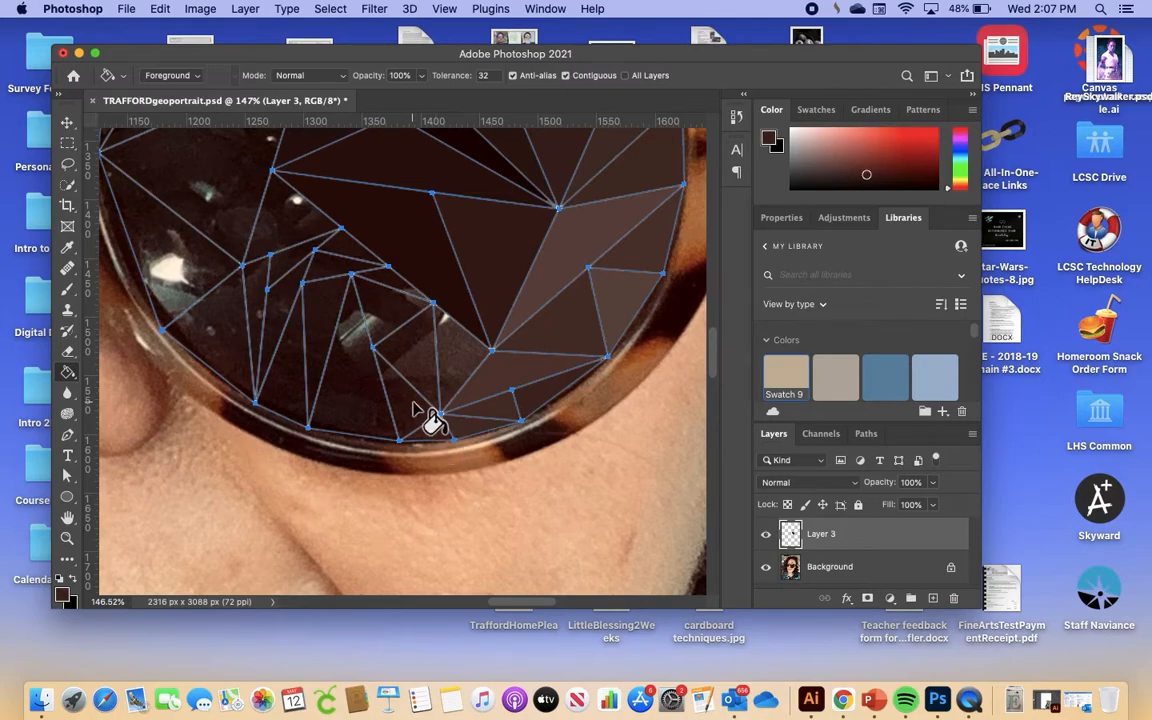
{"action": "left_click", "coordinate": [424, 346], "text": "alt"}
{"action": "left_click", "coordinate": [431, 344], "text": "alt"}
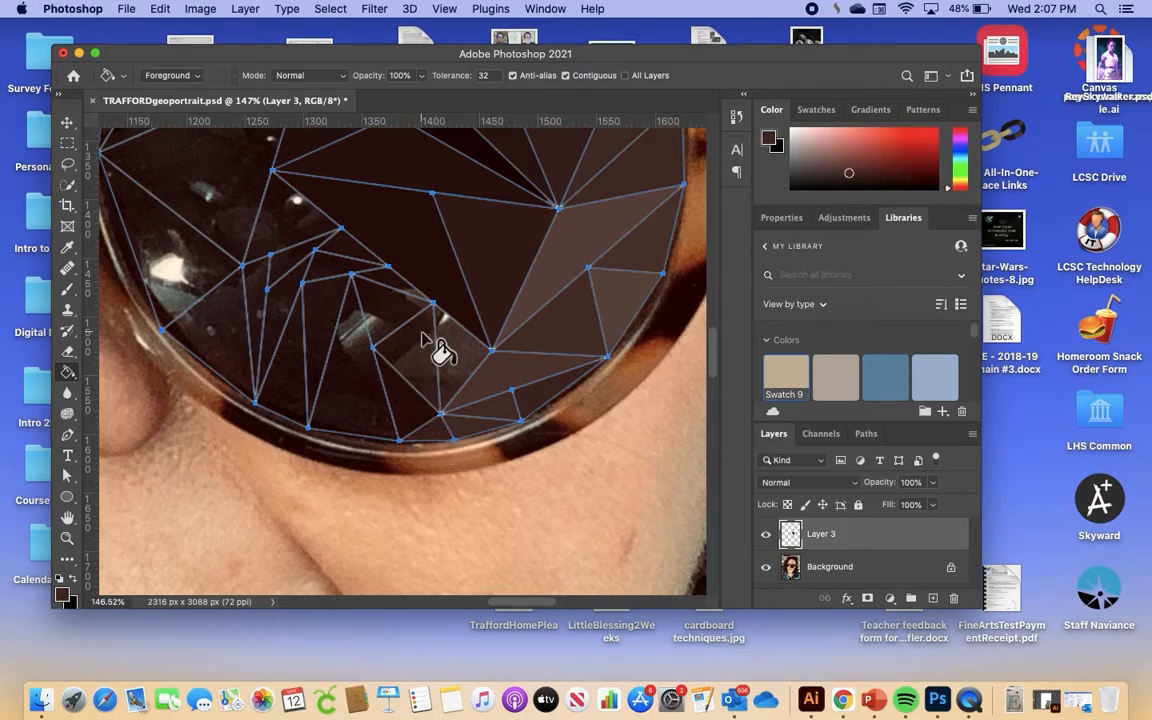
{"action": "left_click", "coordinate": [428, 343]}
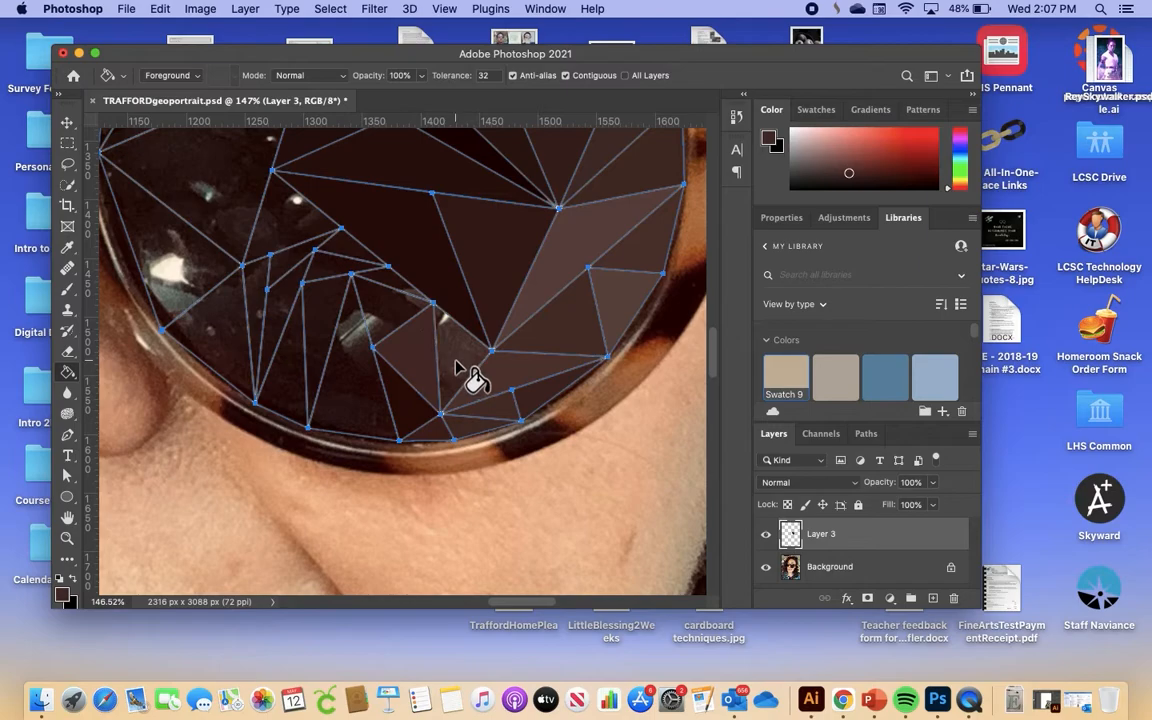
{"action": "left_click", "coordinate": [455, 366], "text": "alt"}
{"action": "scroll", "coordinate": [460, 370], "scroll_direction": "left", "scroll_amount": 5}
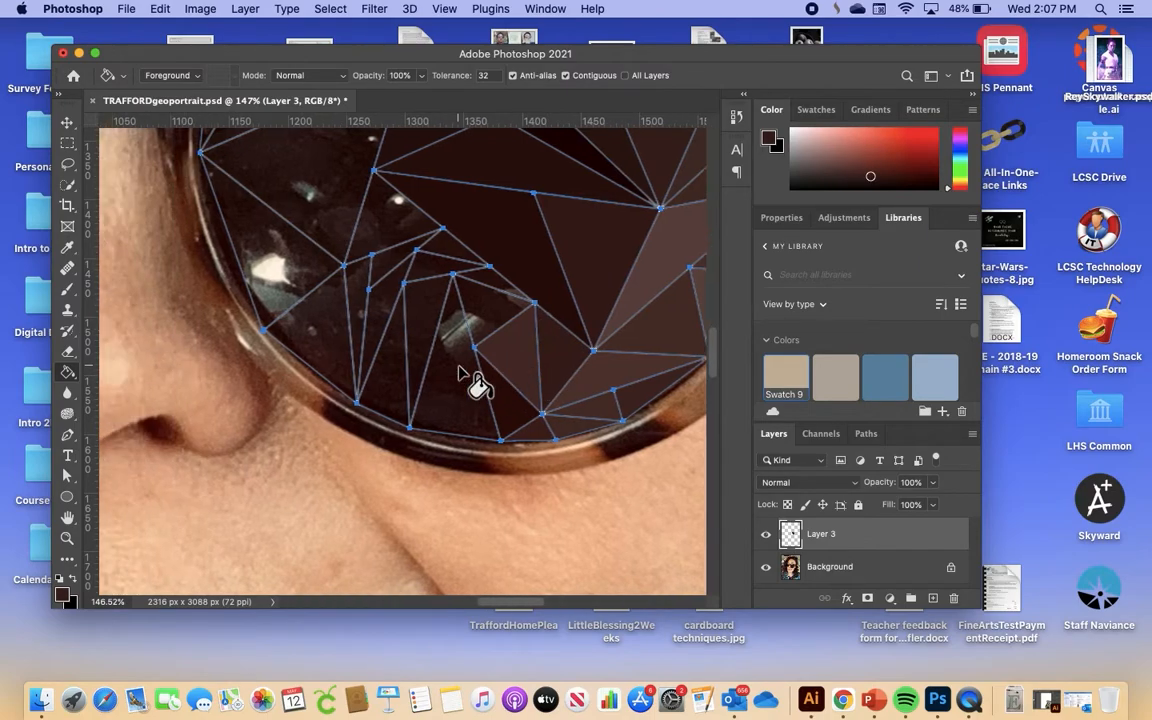
{"action": "scroll", "coordinate": [460, 373], "scroll_direction": "up", "scroll_amount": 4}
{"action": "left_click", "coordinate": [485, 410]}
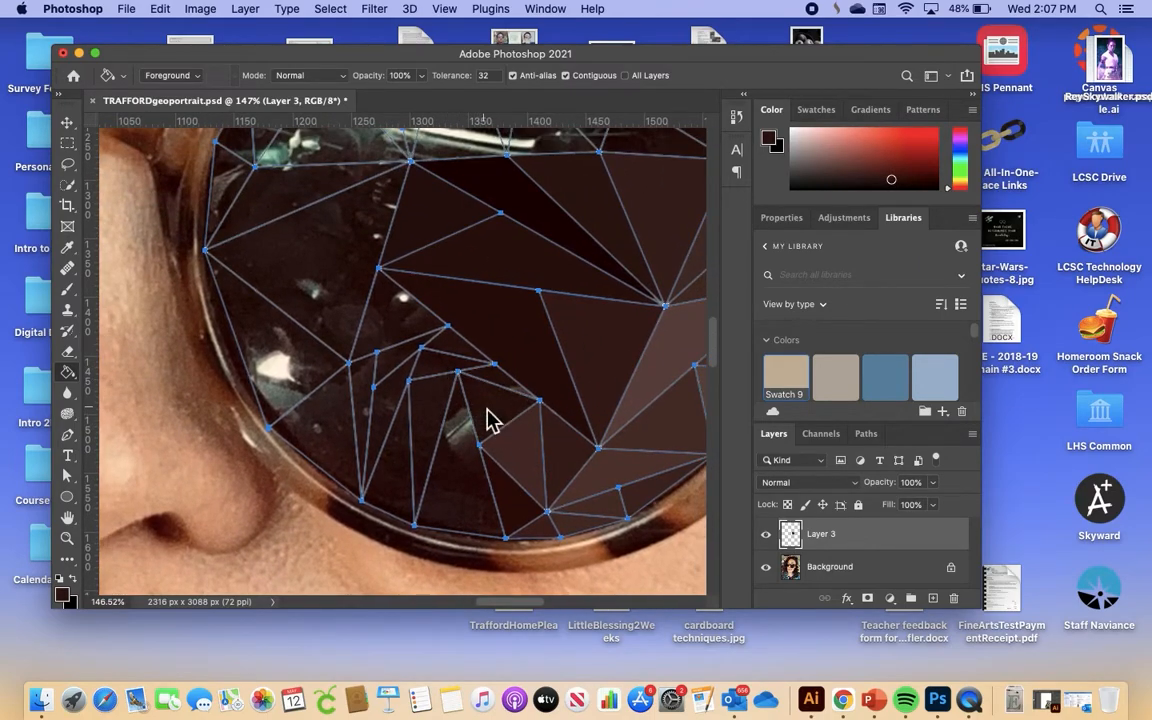
- Fill the thin triangles at the top of the small fan in the lower lens with dark browns sampled there
{"action": "left_click", "coordinate": [498, 373], "text": "alt"}
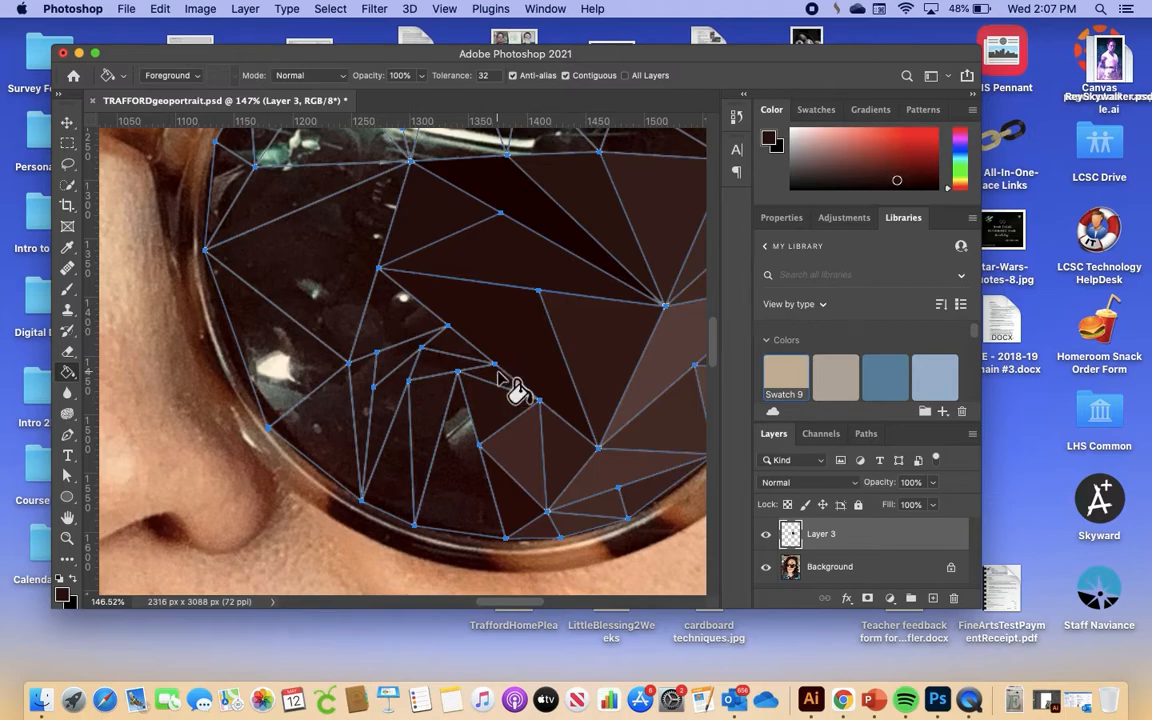
{"action": "left_click", "coordinate": [452, 343], "text": "alt"}
{"action": "left_click", "coordinate": [434, 372], "text": "alt"}
{"action": "left_click", "coordinate": [434, 365]}
{"action": "left_click", "coordinate": [390, 365], "text": "alt"}
{"action": "left_click", "coordinate": [389, 402], "text": "alt"}
{"action": "left_click", "coordinate": [389, 402]}
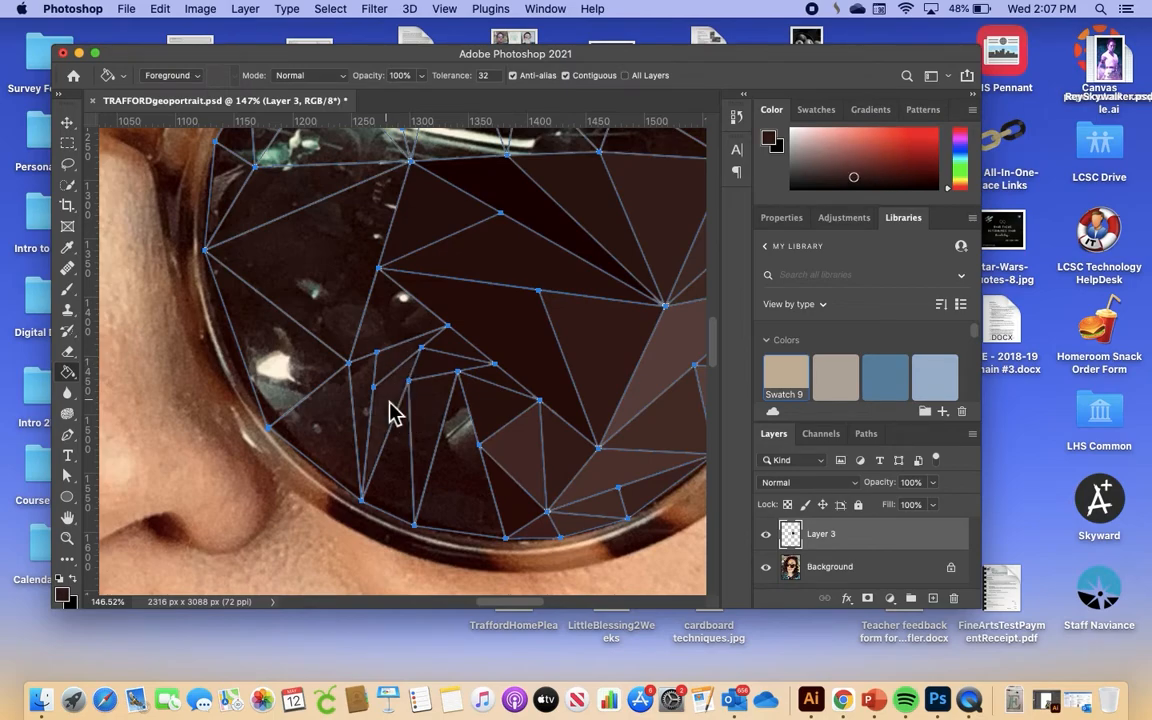
- Fill the long triangles reaching down to the lens's bottom rim and the one at its lower nose-side edge with sampled dark browns
{"action": "left_click", "coordinate": [430, 417], "text": "alt"}
{"action": "left_click", "coordinate": [428, 418]}
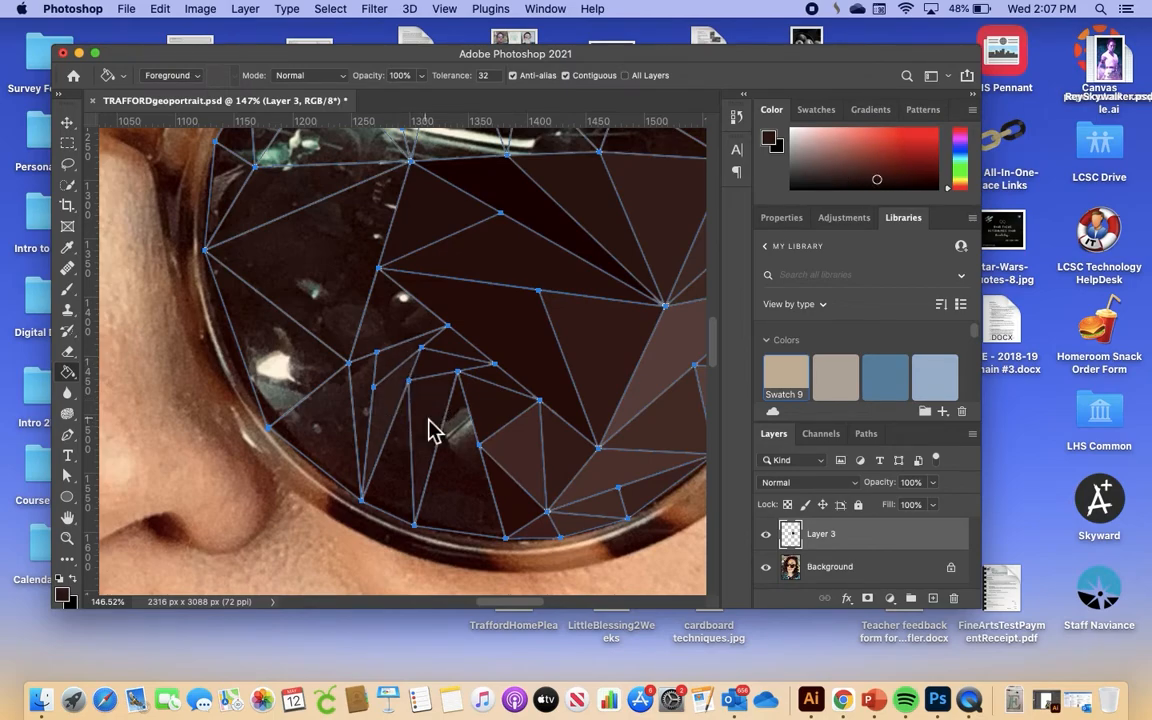
{"action": "left_click", "coordinate": [456, 480], "text": "alt"}
{"action": "left_click", "coordinate": [456, 478]}
{"action": "left_click", "coordinate": [391, 499], "text": "alt"}
{"action": "left_click", "coordinate": [391, 491]}
{"action": "left_click", "coordinate": [331, 423]}
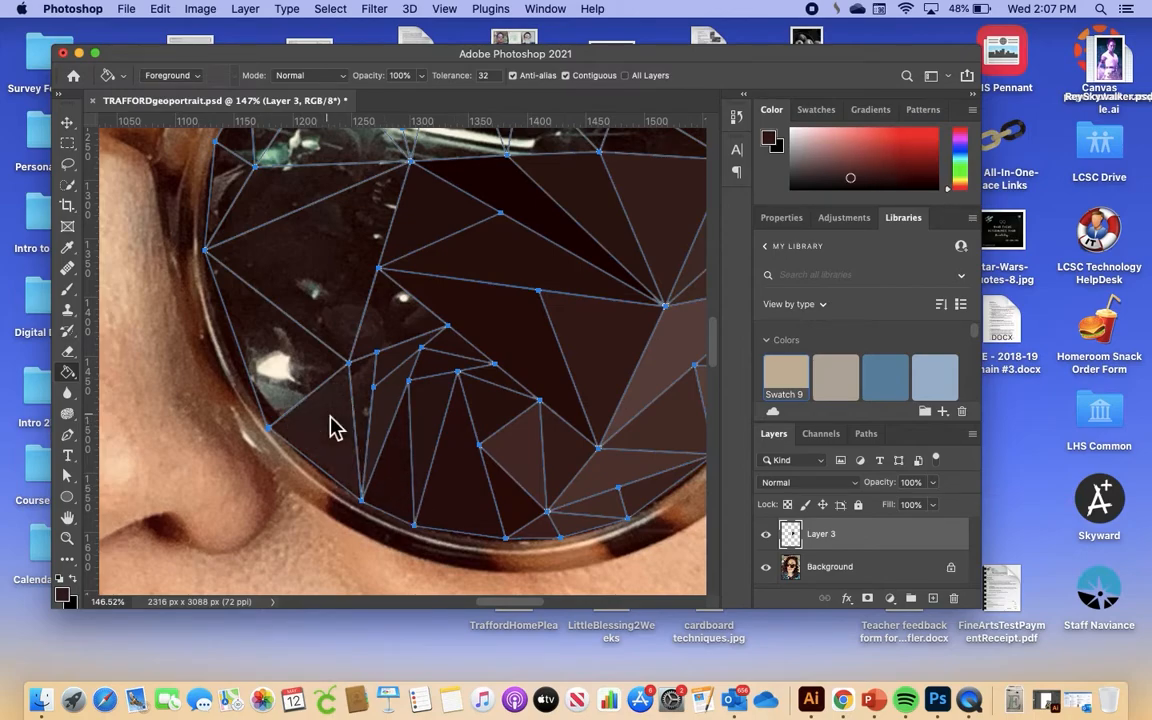
- Fill the small triangle atop the fan, the one above it and the nose-side edge triangle with sampled dark browns
{"action": "scroll", "coordinate": [343, 432], "scroll_direction": "left", "scroll_amount": 5}
{"action": "left_click", "coordinate": [413, 401], "text": "alt"}
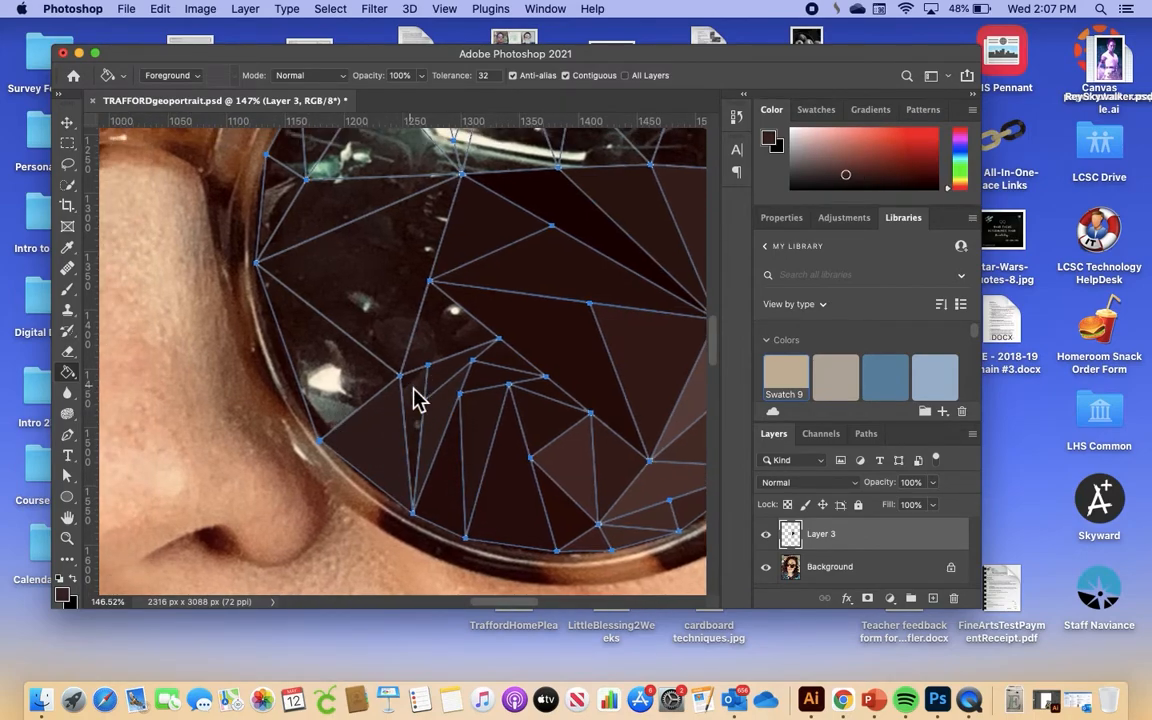
{"action": "left_click", "coordinate": [414, 393]}
{"action": "scroll", "coordinate": [416, 396], "scroll_direction": "up", "scroll_amount": 4}
{"action": "left_click", "coordinate": [429, 375], "text": "alt"}
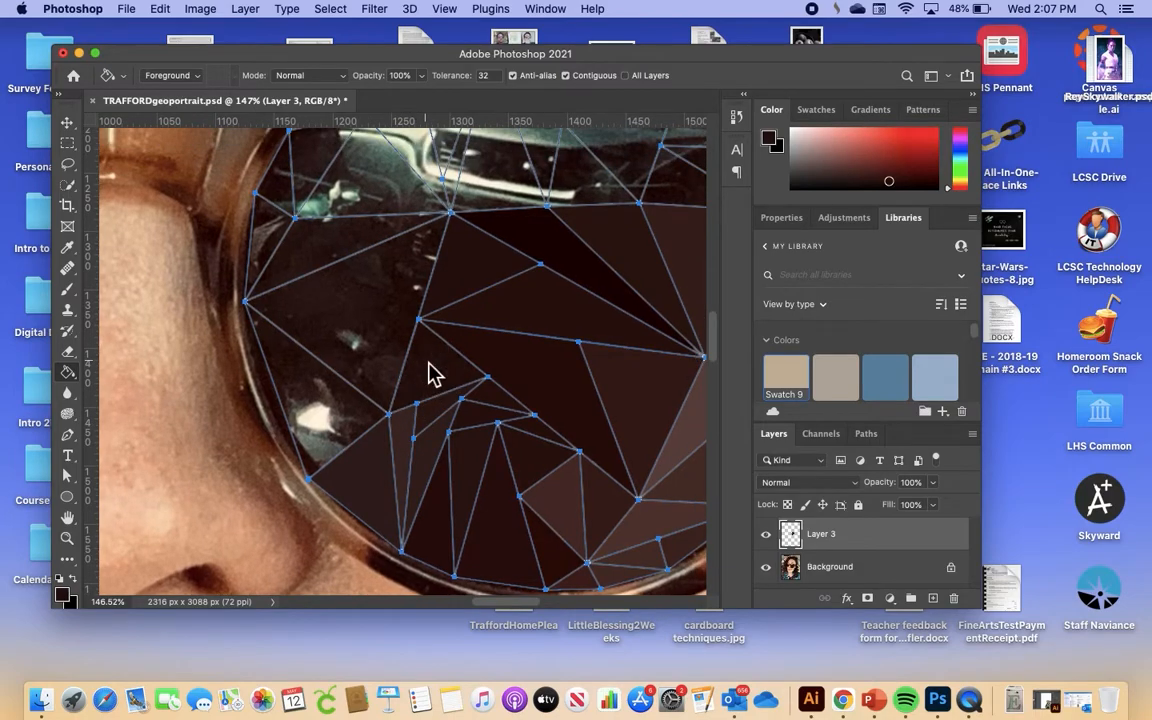
{"action": "left_click_drag", "start_coordinate": [429, 374], "coordinate": [442, 381]}
{"action": "left_click", "coordinate": [306, 373], "text": "alt"}
{"action": "left_click", "coordinate": [303, 373]}
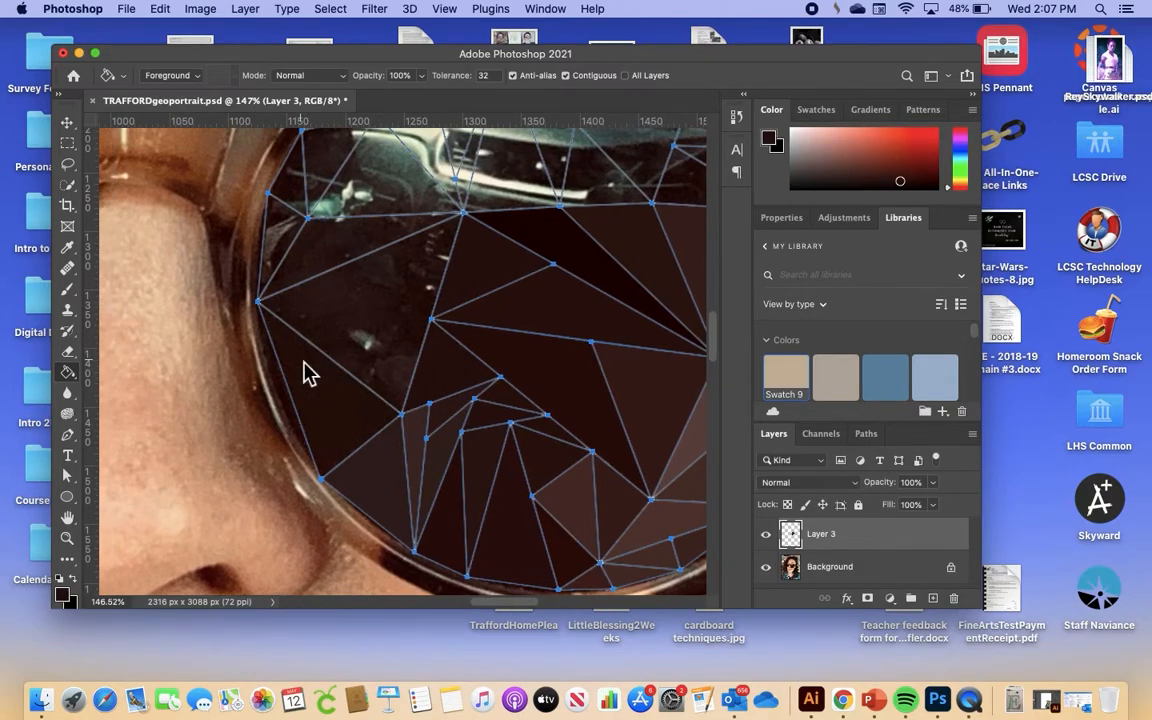
- Fill the large nose-side lens triangles below the green reflection and the small ones along the edge with sampled dark browns
{"action": "scroll", "coordinate": [310, 376], "scroll_direction": "up", "scroll_amount": 3}
{"action": "scroll", "coordinate": [310, 376], "scroll_direction": "right", "scroll_amount": 2}
{"action": "left_click", "coordinate": [300, 373], "text": "alt"}
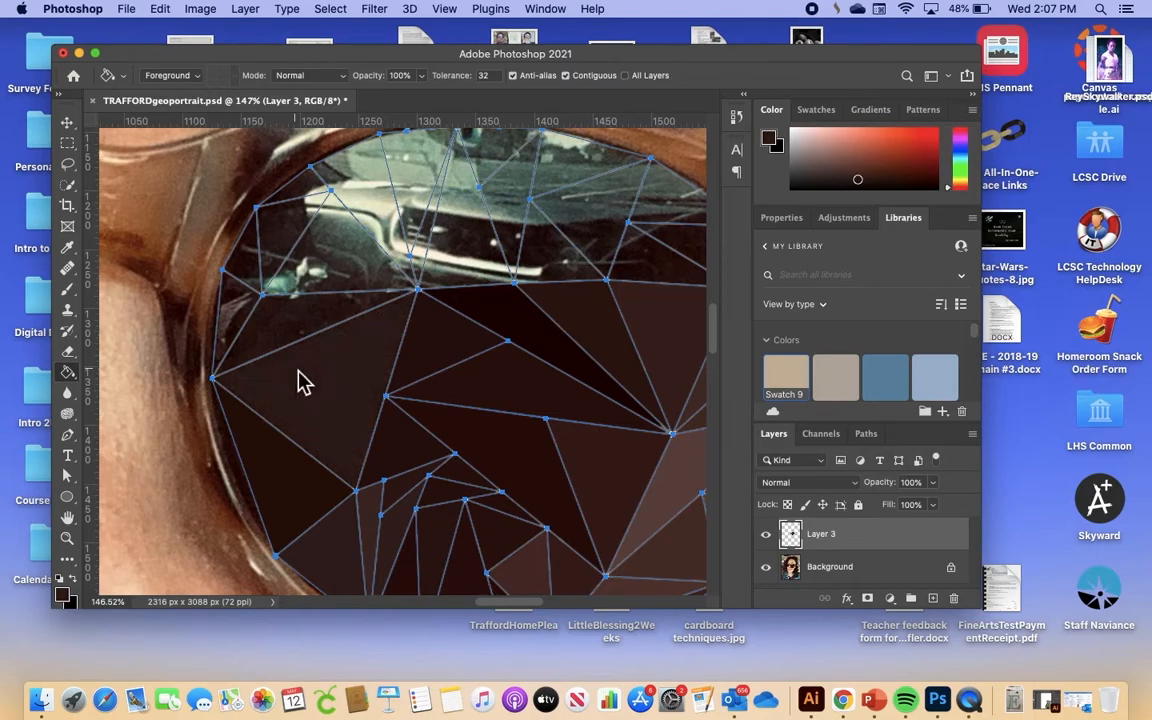
{"action": "scroll", "coordinate": [301, 381], "scroll_direction": "up", "scroll_amount": 5}
{"action": "scroll", "coordinate": [301, 381], "scroll_direction": "right", "scroll_amount": 3}
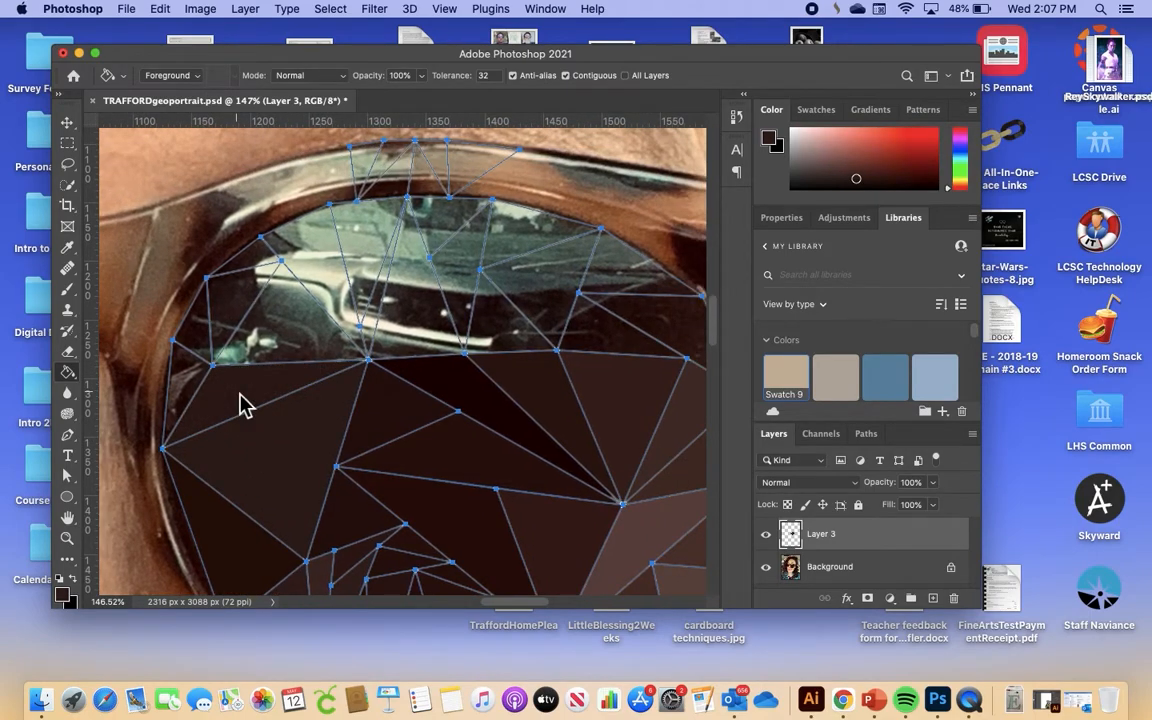
{"action": "scroll", "coordinate": [242, 404], "scroll_direction": "left", "scroll_amount": 3}
{"action": "scroll", "coordinate": [242, 404], "scroll_direction": "down", "scroll_amount": 1}
{"action": "left_click", "coordinate": [247, 322], "text": "alt"}
{"action": "left_click", "coordinate": [247, 315]}
- Fill the triangle beside the green reflection with sampled dark brown and the larger one next to it with sampled grey-green
{"action": "left_click", "coordinate": [286, 299], "text": "alt"}
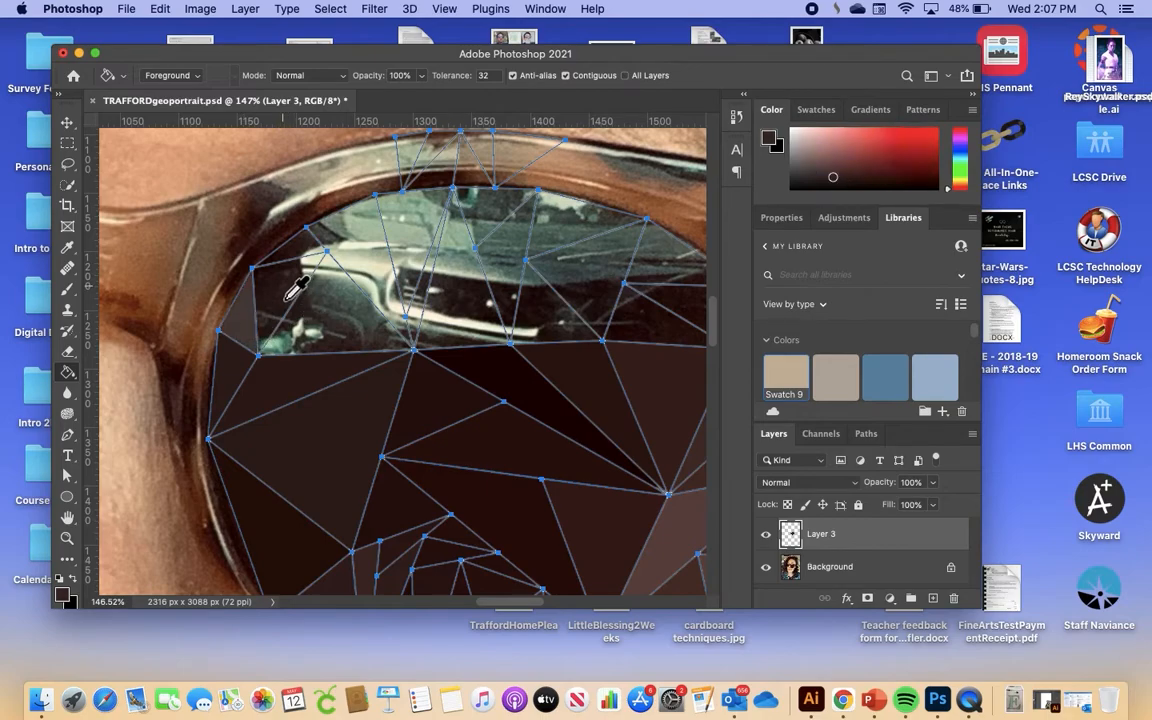
{"action": "left_click", "coordinate": [284, 297]}
{"action": "left_click", "coordinate": [350, 316], "text": "alt"}
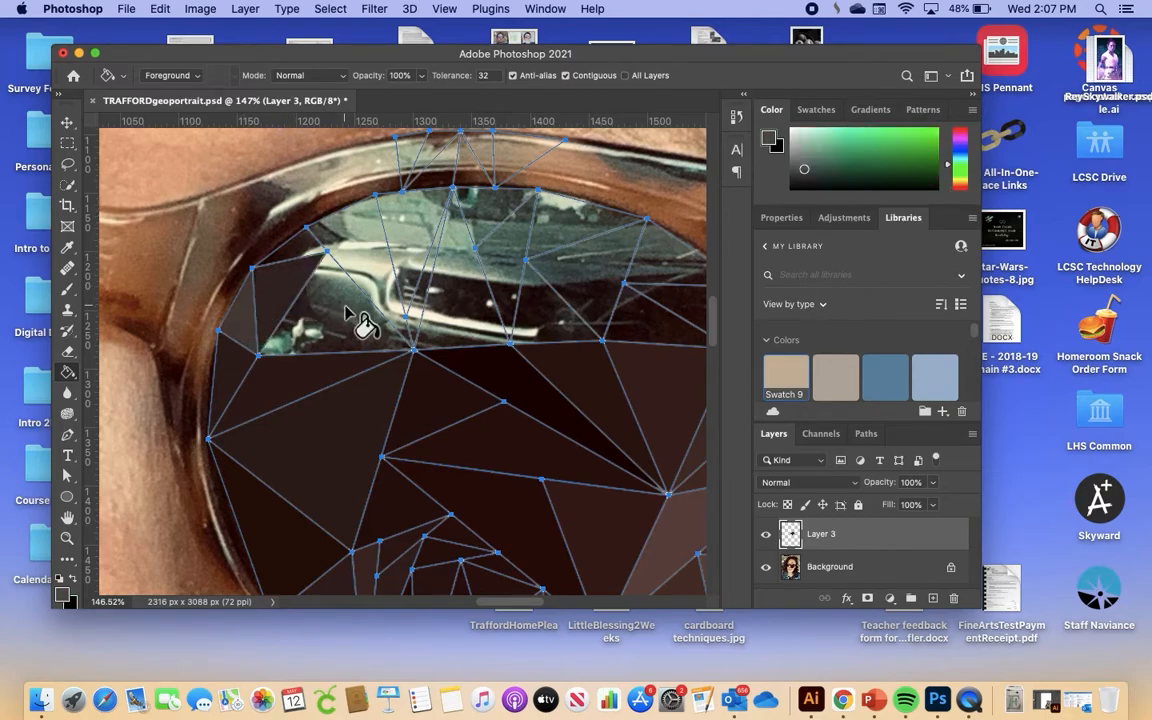
{"action": "left_click", "coordinate": [350, 316]}
- Fill the three triangles along the lens's upper nose-side rim with sampled dark brown, muted green and pale green
{"action": "scroll", "coordinate": [348, 314], "scroll_direction": "right", "scroll_amount": 3}
{"action": "scroll", "coordinate": [348, 314], "scroll_direction": "up", "scroll_amount": 3}
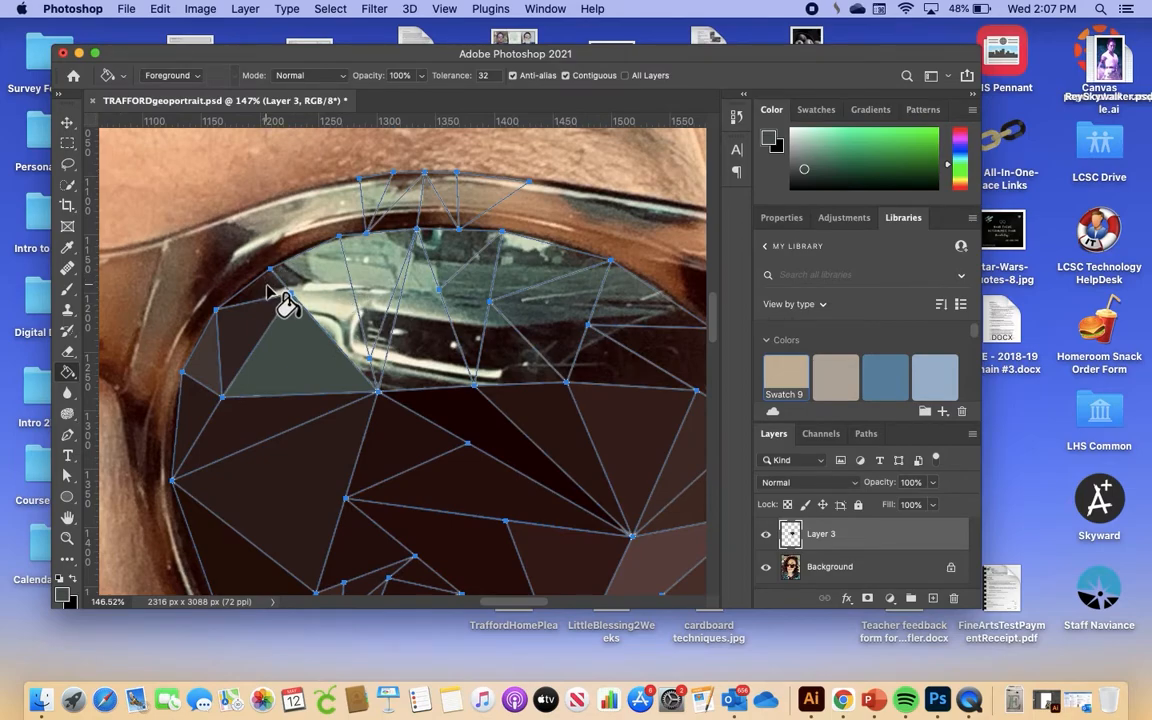
{"action": "left_click", "coordinate": [255, 272], "text": "alt"}
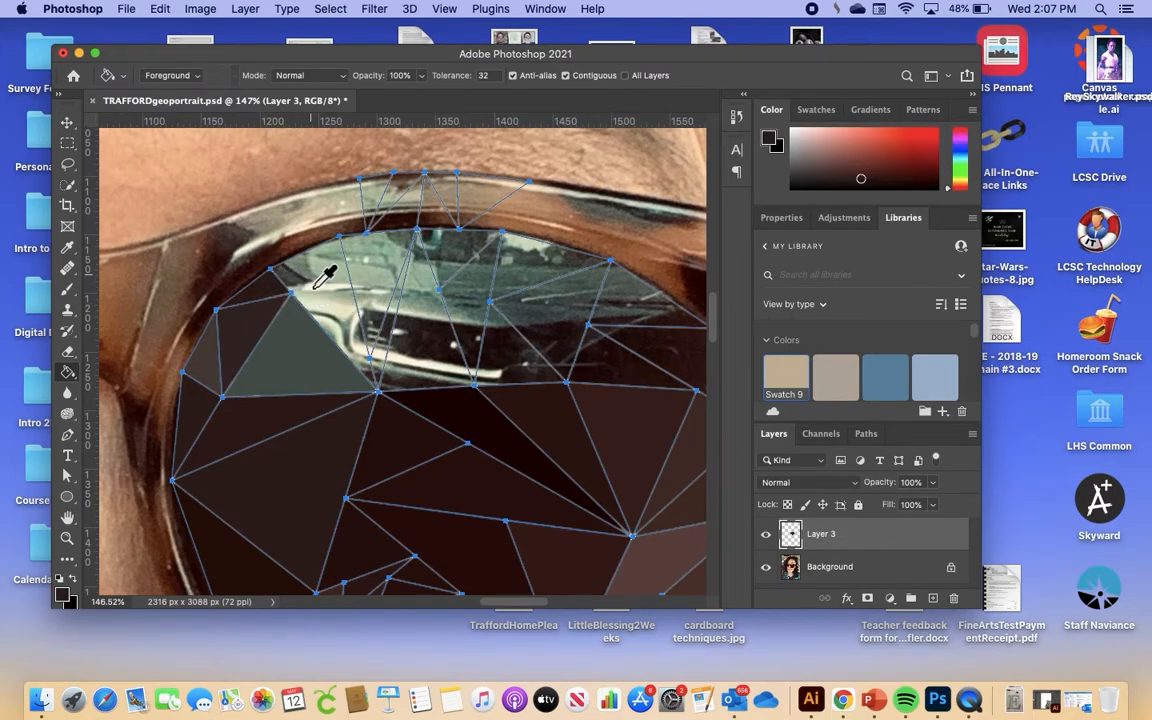
{"action": "left_click", "coordinate": [314, 285], "text": "alt"}
{"action": "left_click", "coordinate": [315, 278]}
{"action": "left_click", "coordinate": [382, 268], "text": "alt"}
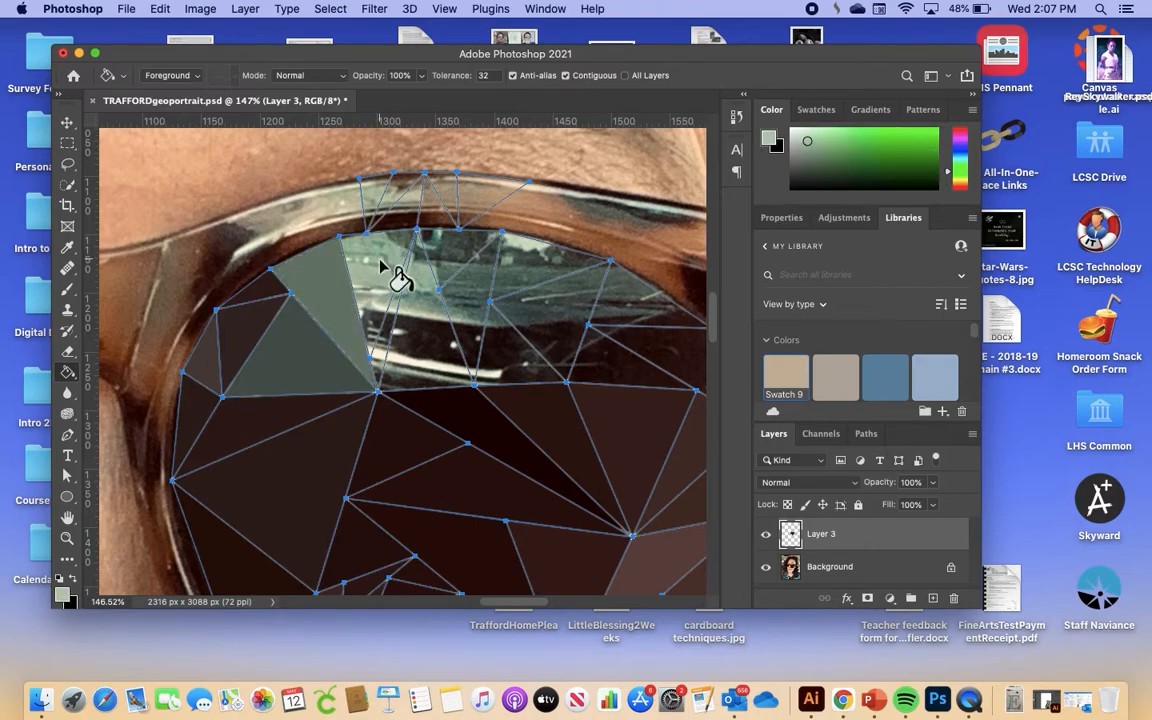
{"action": "left_click", "coordinate": [381, 265]}
- Try filling the narrow sliver beside the pale green triangle with sampled cream, and undo that fill
{"action": "left_click", "coordinate": [378, 366], "text": "alt"}
{"action": "left_click", "coordinate": [392, 290]}
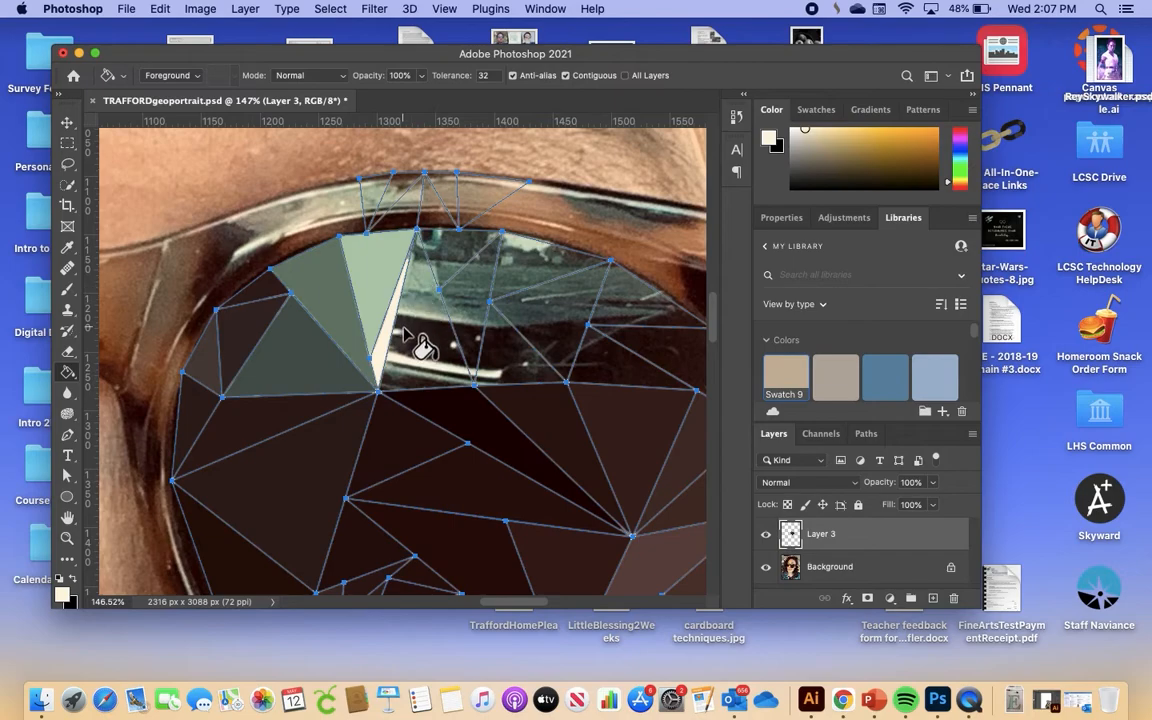
{"action": "scroll", "coordinate": [405, 333], "scroll_direction": "up", "scroll_amount": 5}
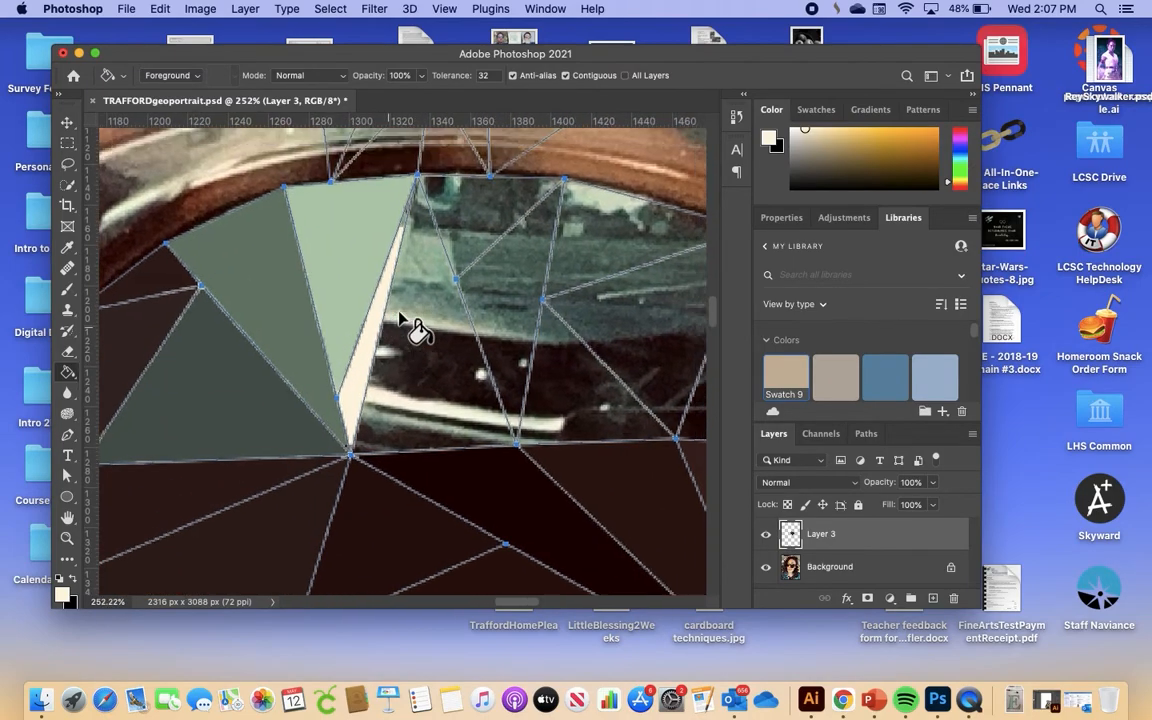
{"action": "key", "text": "super+z"}
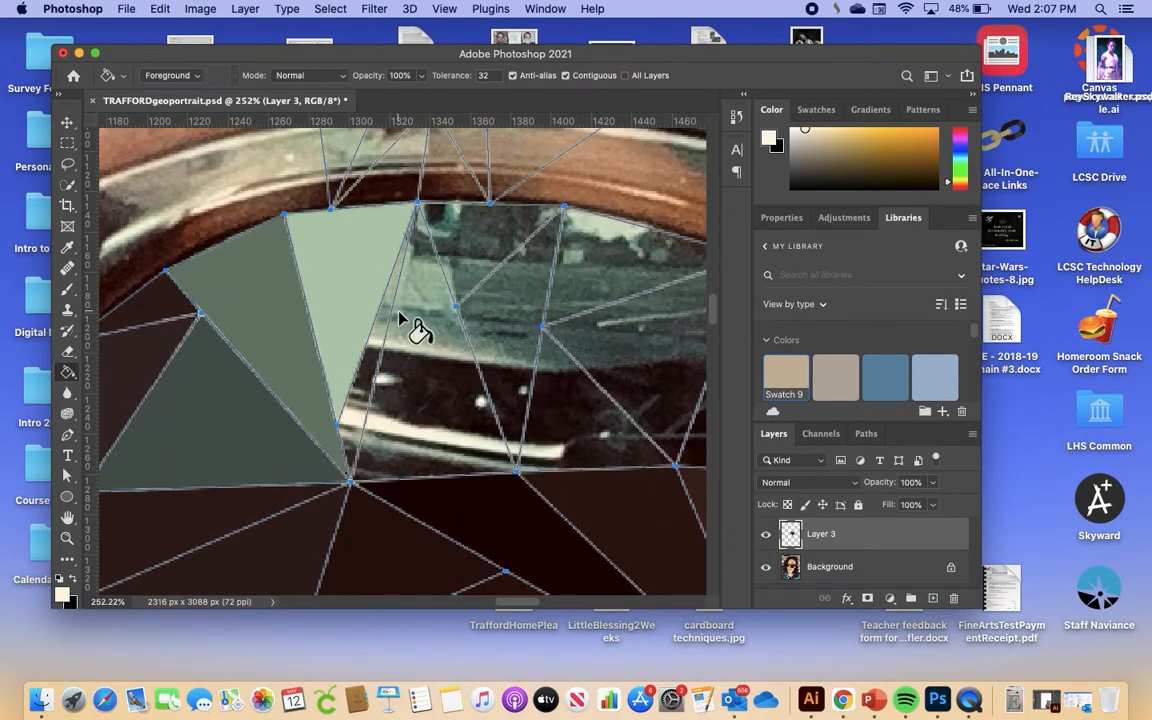
- Fill the narrow sliver beside the pale green triangle with near-black sampled inside it, and inspect its upper tip up close
{"action": "left_click", "coordinate": [372, 370], "text": "alt"}
{"action": "left_click", "coordinate": [372, 368]}
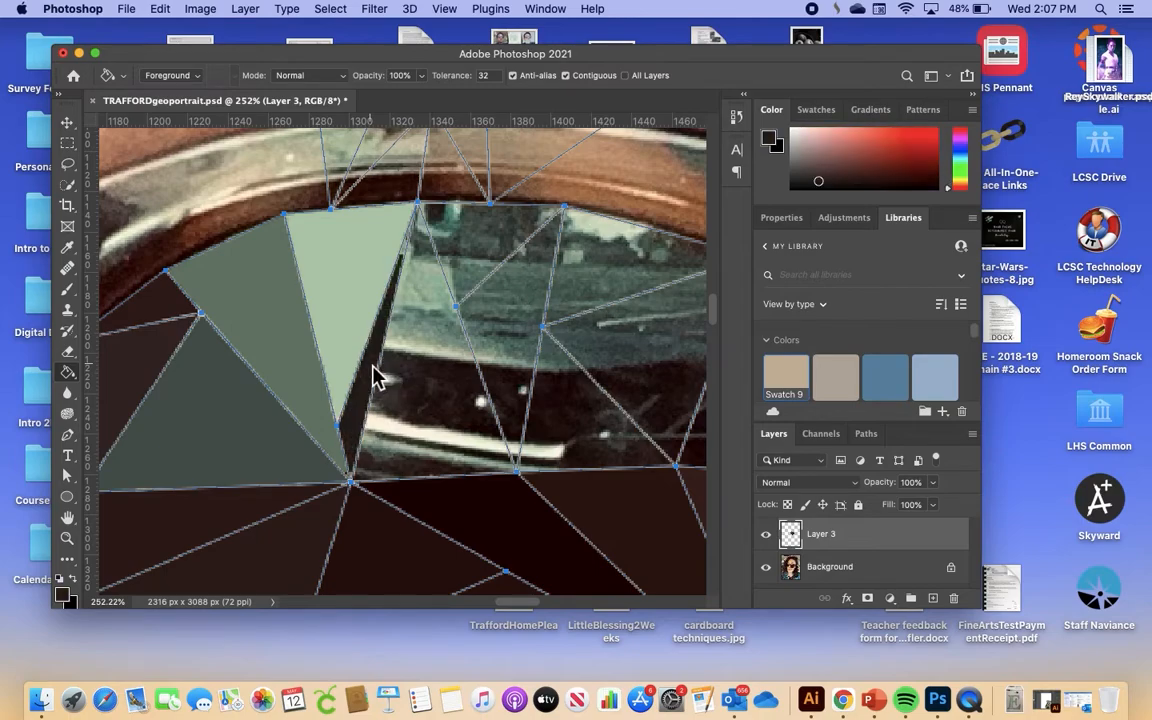
{"action": "scroll", "coordinate": [380, 358], "scroll_direction": "up", "scroll_amount": 6}
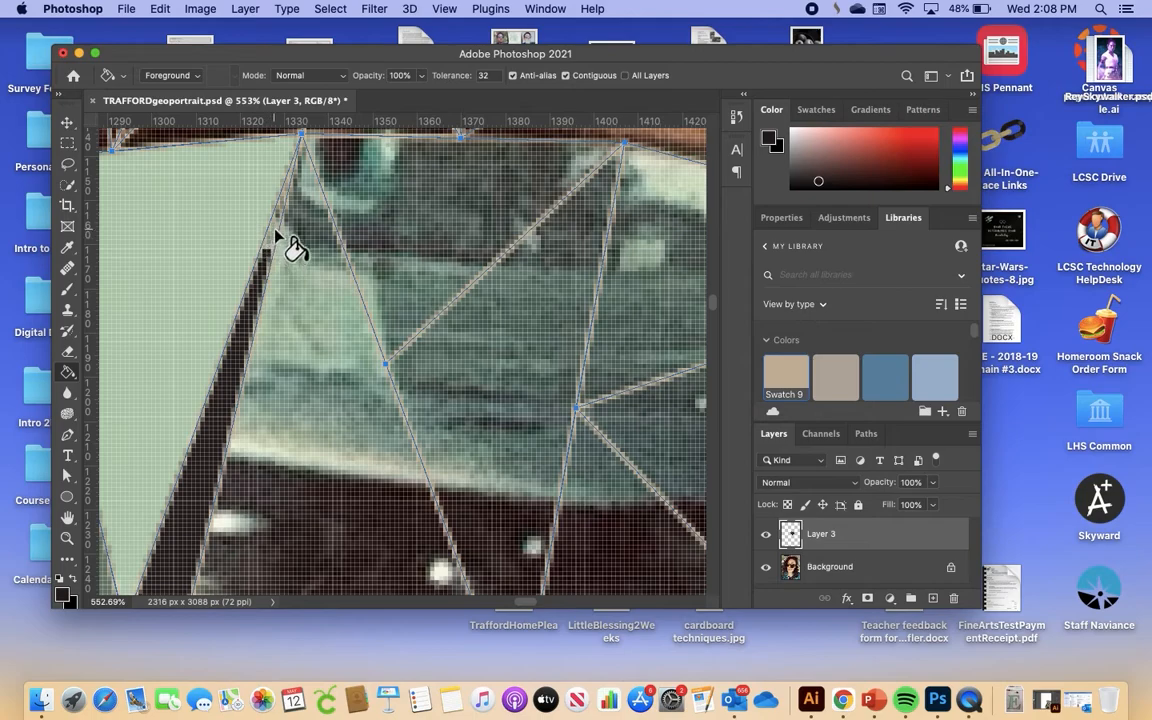
{"action": "scroll", "coordinate": [290, 262], "scroll_direction": "down", "scroll_amount": 1}
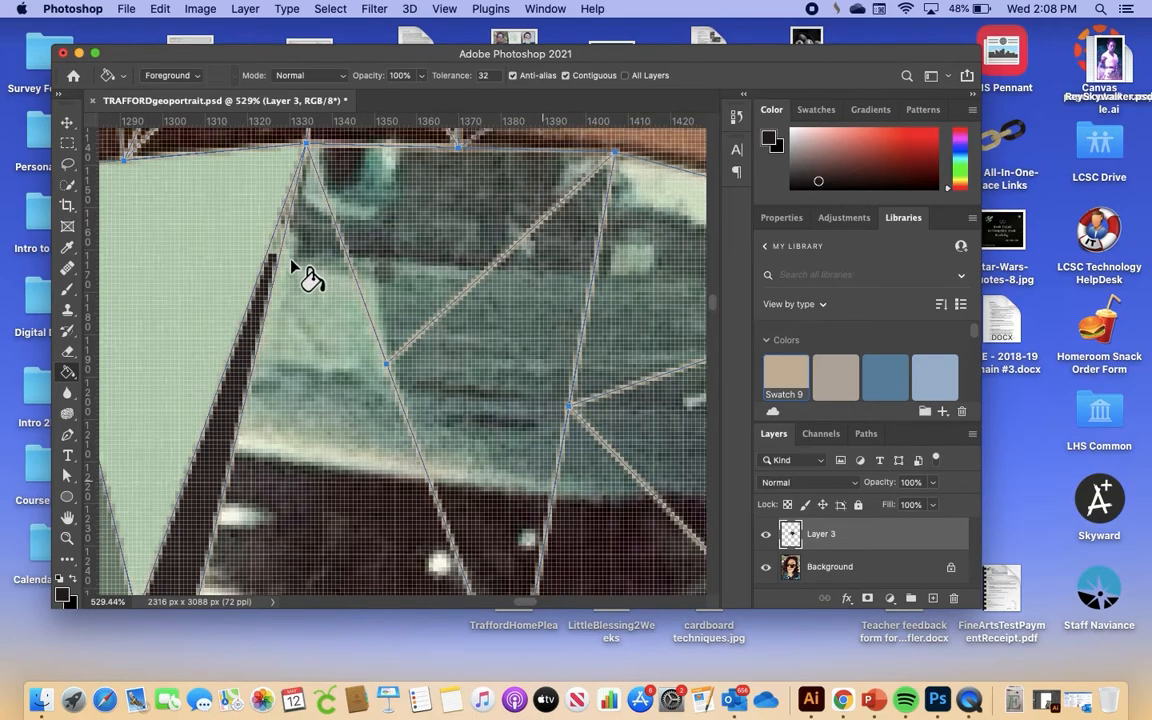
- Fill the large triangle beside the near-black sliver with sampled dark brown and the adjoining upper-rim triangle with sampled dark green
{"action": "scroll", "coordinate": [291, 266], "scroll_direction": "down", "scroll_amount": 3}
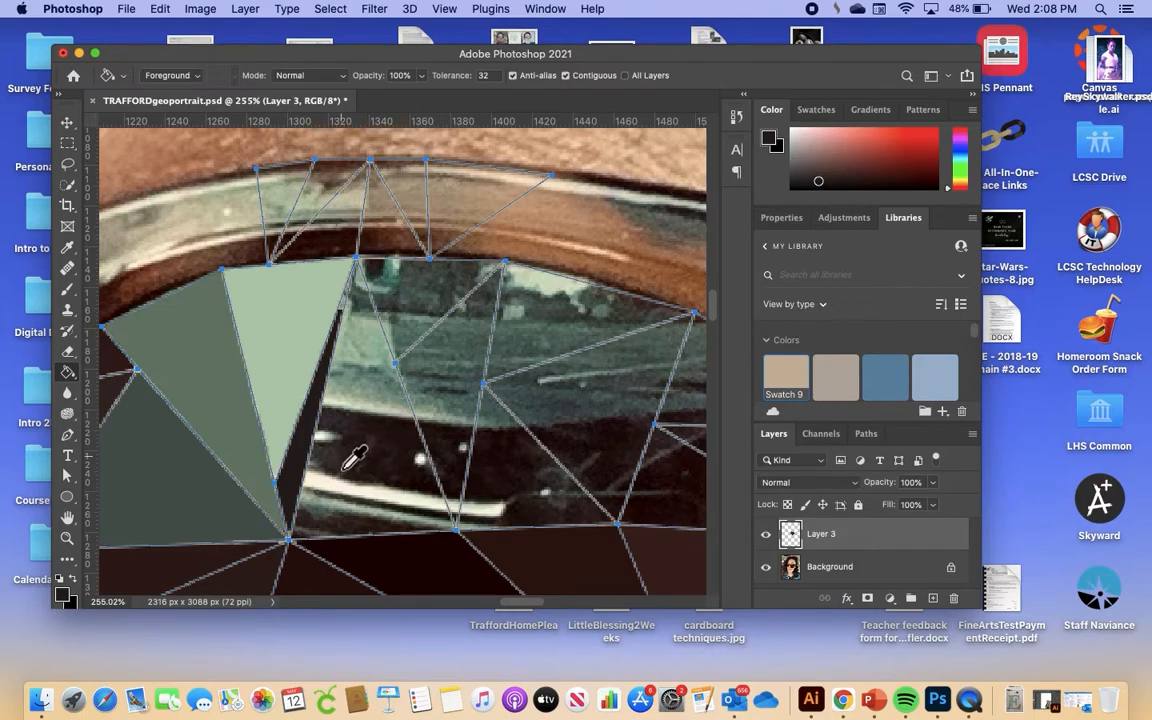
{"action": "left_click", "coordinate": [375, 462]}
{"action": "scroll", "coordinate": [400, 453], "scroll_direction": "up", "scroll_amount": 2}
{"action": "scroll", "coordinate": [400, 453], "scroll_direction": "right", "scroll_amount": 1}
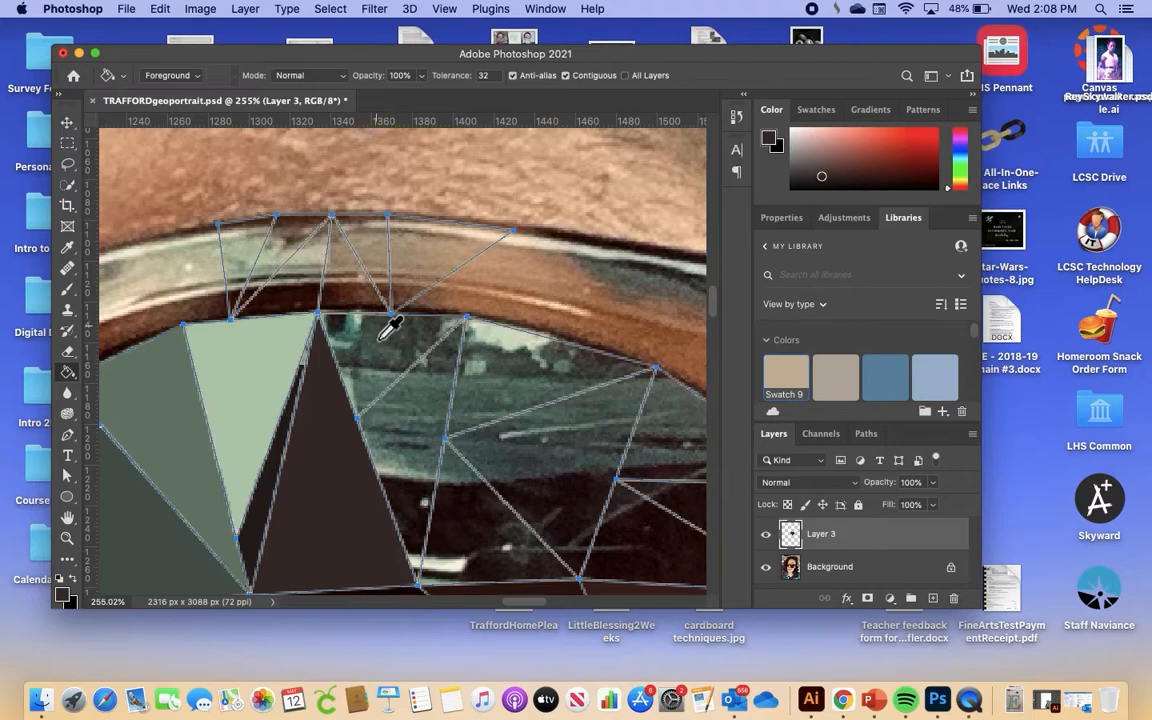
{"action": "left_click", "coordinate": [380, 336], "text": "alt"}
{"action": "left_click", "coordinate": [379, 346]}
- Fill the narrow triangle below the dark green one with sampled teal and the next upper-rim triangle with sampled dark grey-green
{"action": "scroll", "coordinate": [376, 345], "scroll_direction": "down", "scroll_amount": 1}
{"action": "scroll", "coordinate": [376, 345], "scroll_direction": "right", "scroll_amount": 1}
{"action": "scroll", "coordinate": [375, 350], "scroll_direction": "down", "scroll_amount": 1}
{"action": "left_click", "coordinate": [373, 396], "text": "alt"}
{"action": "left_click", "coordinate": [362, 400]}
{"action": "scroll", "coordinate": [358, 390], "scroll_direction": "right", "scroll_amount": 1}
{"action": "left_click", "coordinate": [402, 309], "text": "alt"}
{"action": "left_click", "coordinate": [402, 298]}
- Fill the lower triangle beside the teal one with sampled near-black and the larger triangle above it with sampled dark slate green
{"action": "scroll", "coordinate": [354, 354], "scroll_direction": "down", "scroll_amount": 3}
{"action": "scroll", "coordinate": [354, 354], "scroll_direction": "right", "scroll_amount": 1}
{"action": "left_click", "coordinate": [355, 360], "text": "alt"}
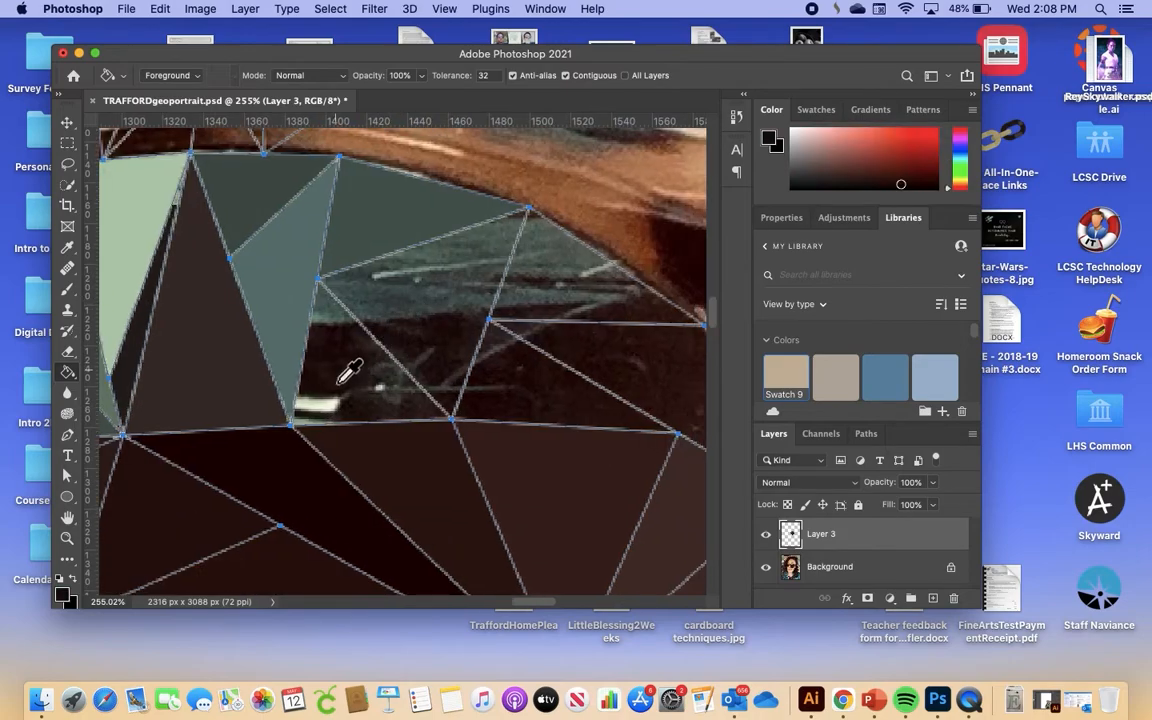
{"action": "left_click", "coordinate": [339, 378]}
{"action": "left_click", "coordinate": [388, 304], "text": "alt"}
{"action": "left_click", "coordinate": [386, 303]}
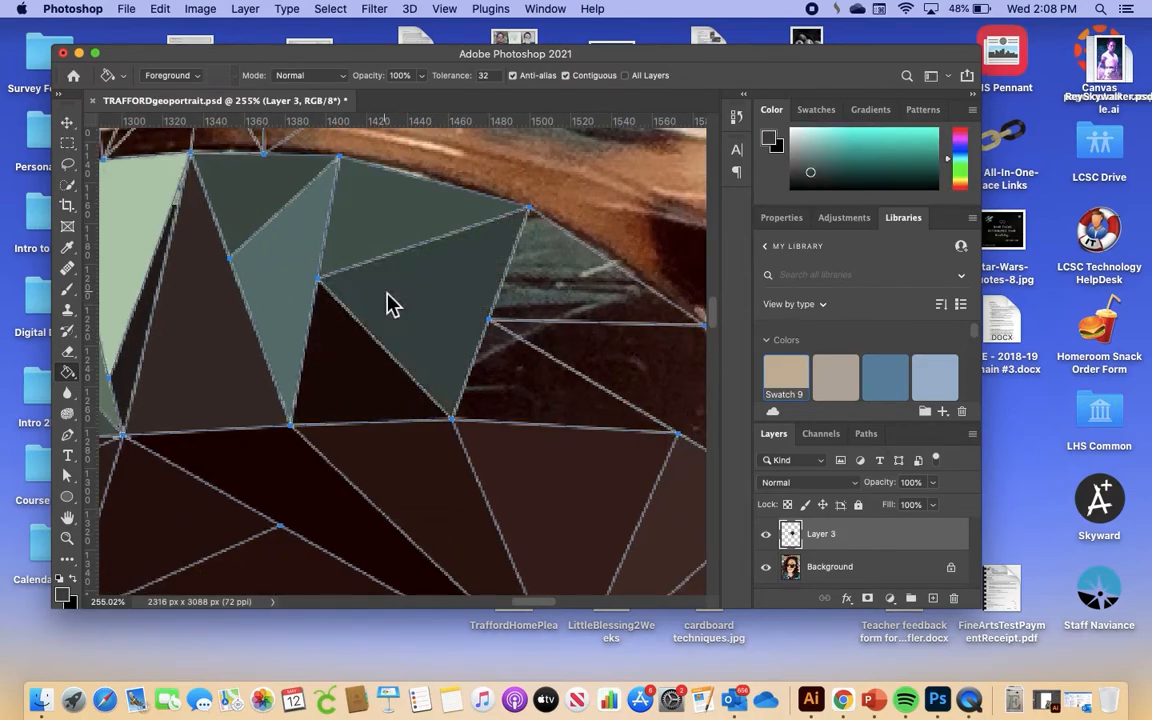
- Fill the three remaining photo-showing triangles near the lens's upper outer edge with dark browns sampled inside each one
{"action": "scroll", "coordinate": [386, 303], "scroll_direction": "down", "scroll_amount": 1}
{"action": "scroll", "coordinate": [386, 303], "scroll_direction": "right", "scroll_amount": 2}
{"action": "left_click", "coordinate": [467, 256], "text": "alt"}
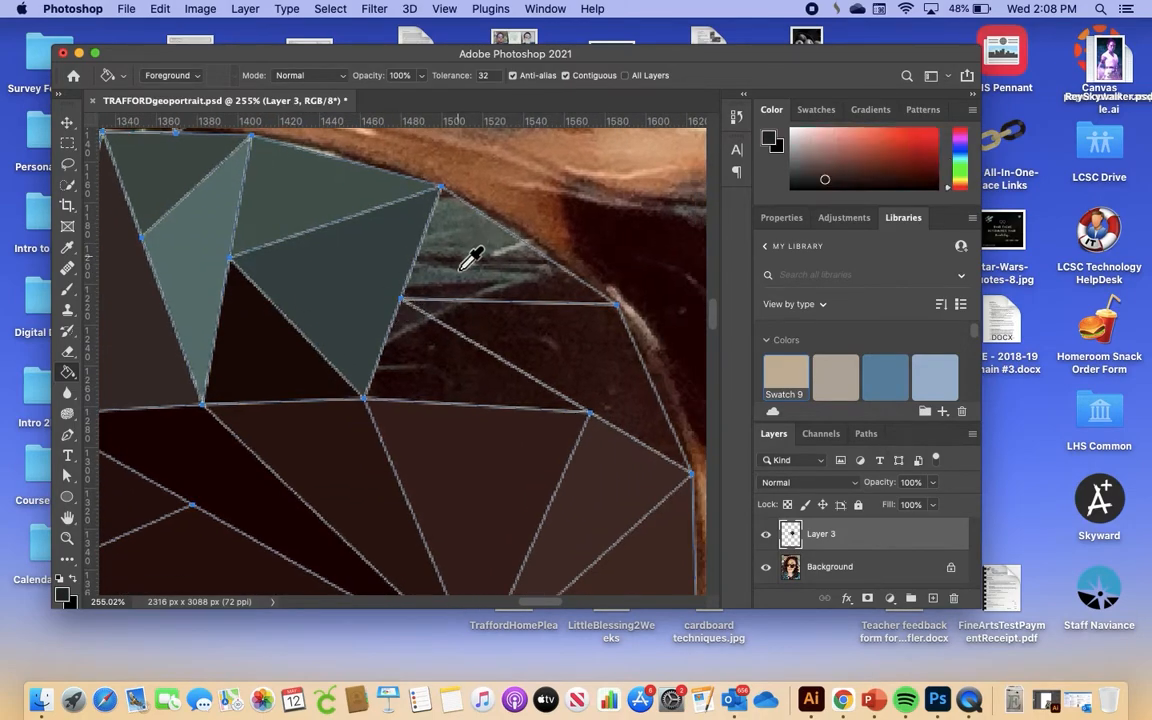
{"action": "left_click", "coordinate": [461, 263]}
{"action": "left_click", "coordinate": [427, 348], "text": "alt"}
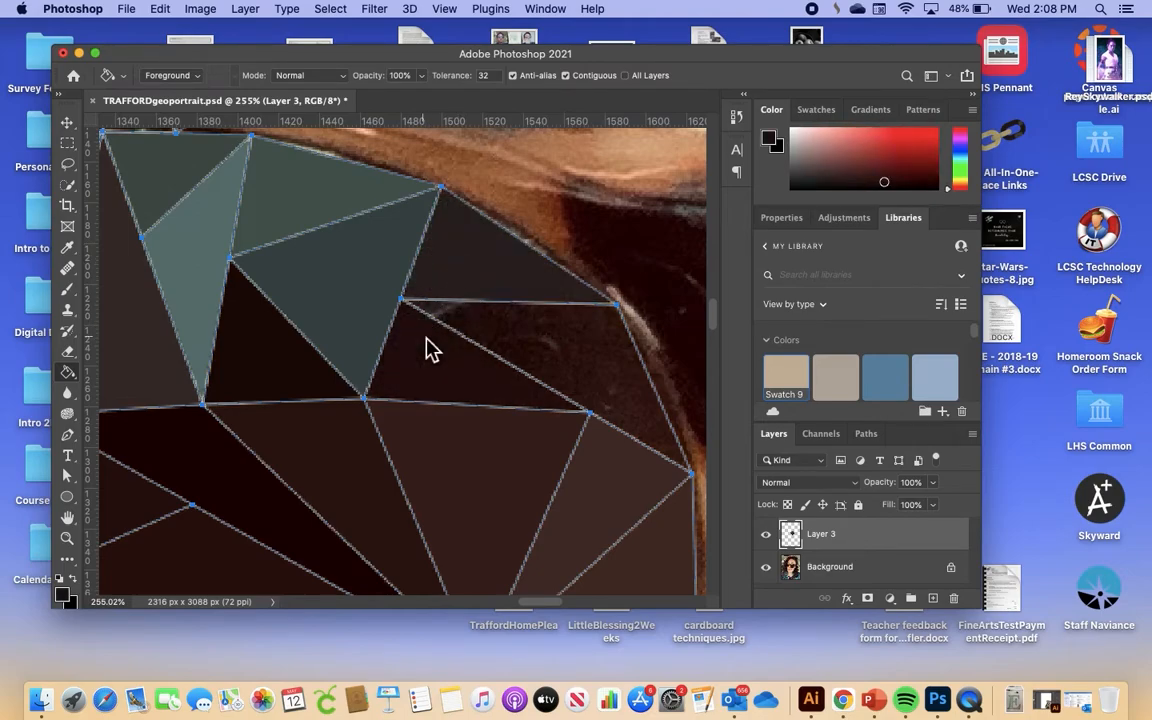
{"action": "left_click", "coordinate": [543, 330], "text": "alt"}
{"action": "left_click", "coordinate": [545, 342]}
- Fill the three outer triangles on the frame strip above the lens with sampled tan, khaki beige and reddish brown
{"action": "scroll", "coordinate": [535, 340], "scroll_direction": "down", "scroll_amount": 6}
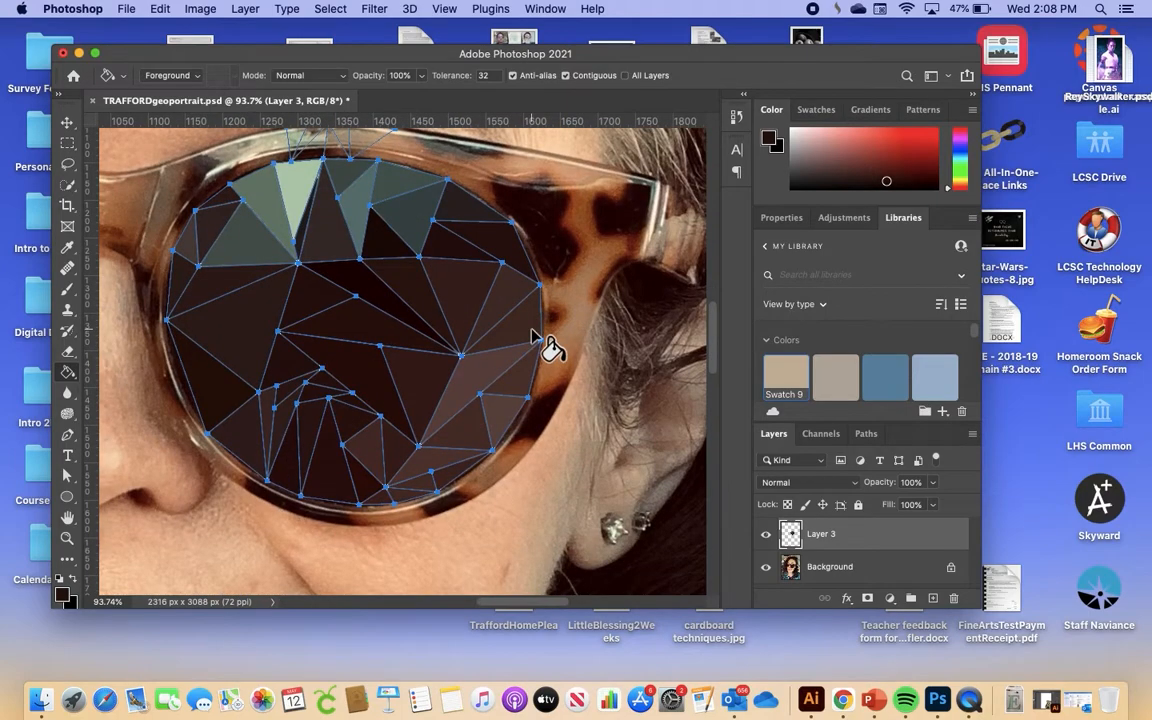
{"action": "scroll", "coordinate": [533, 336], "scroll_direction": "up", "scroll_amount": 5}
{"action": "scroll", "coordinate": [532, 334], "scroll_direction": "up", "scroll_amount": 5}
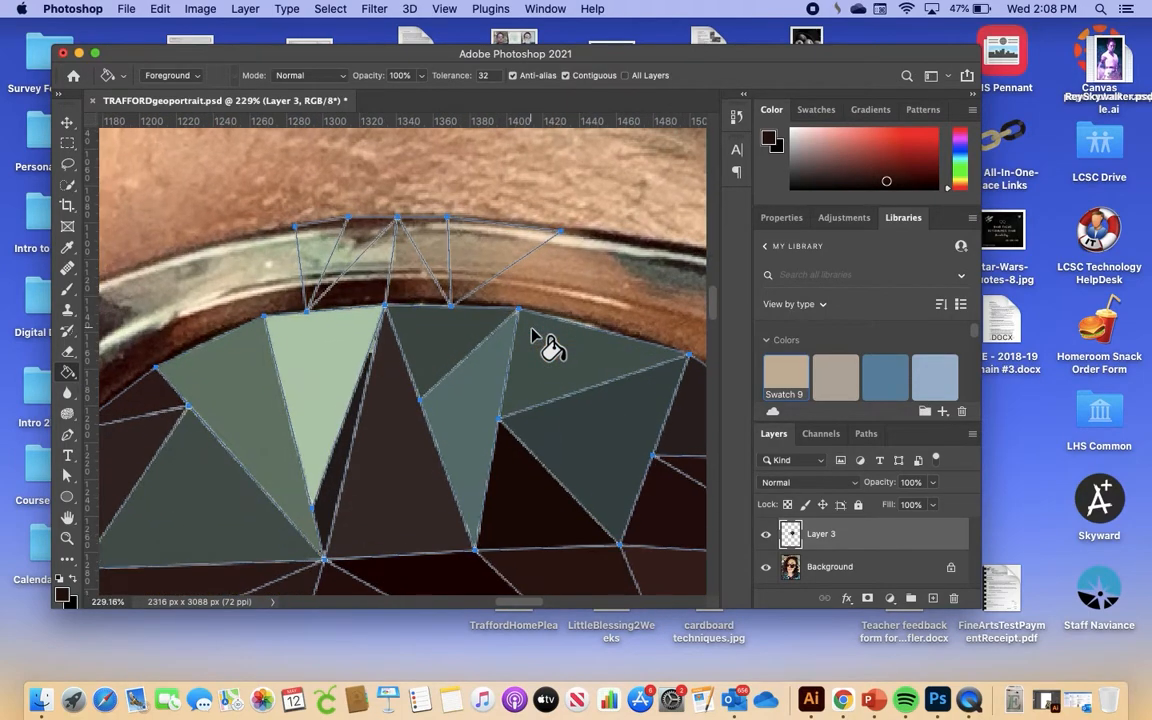
{"action": "left_click", "coordinate": [511, 319], "text": "alt"}
{"action": "left_click", "coordinate": [510, 319]}
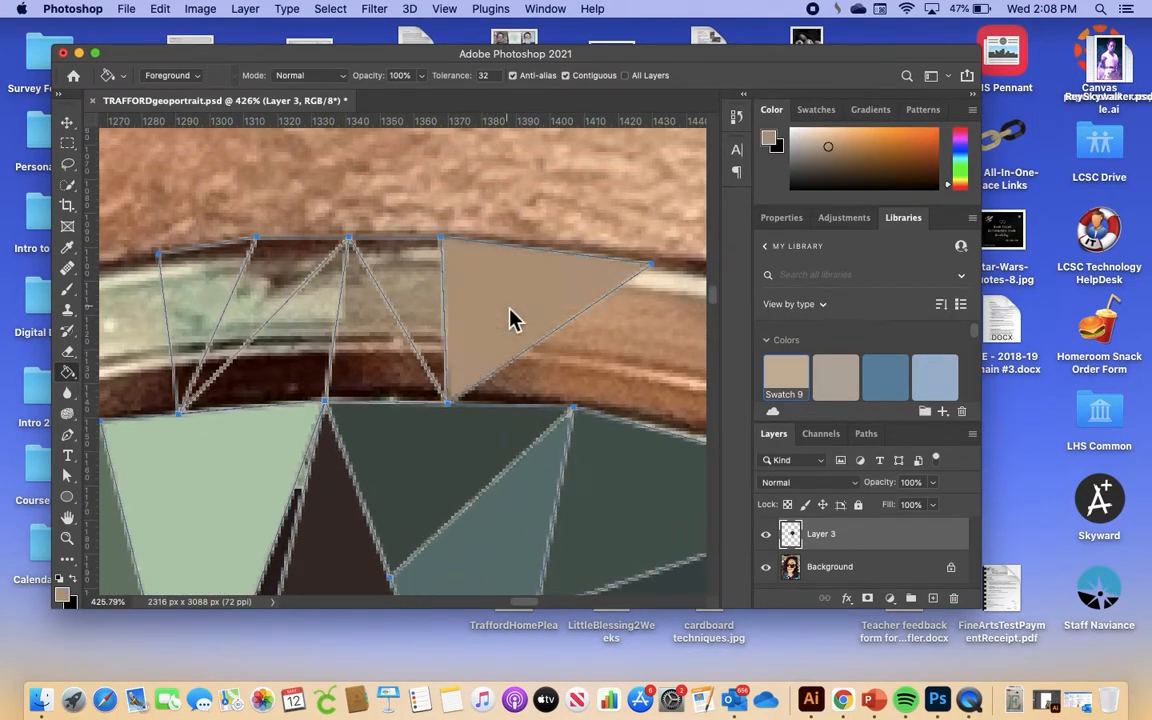
{"action": "left_click", "coordinate": [415, 305]}
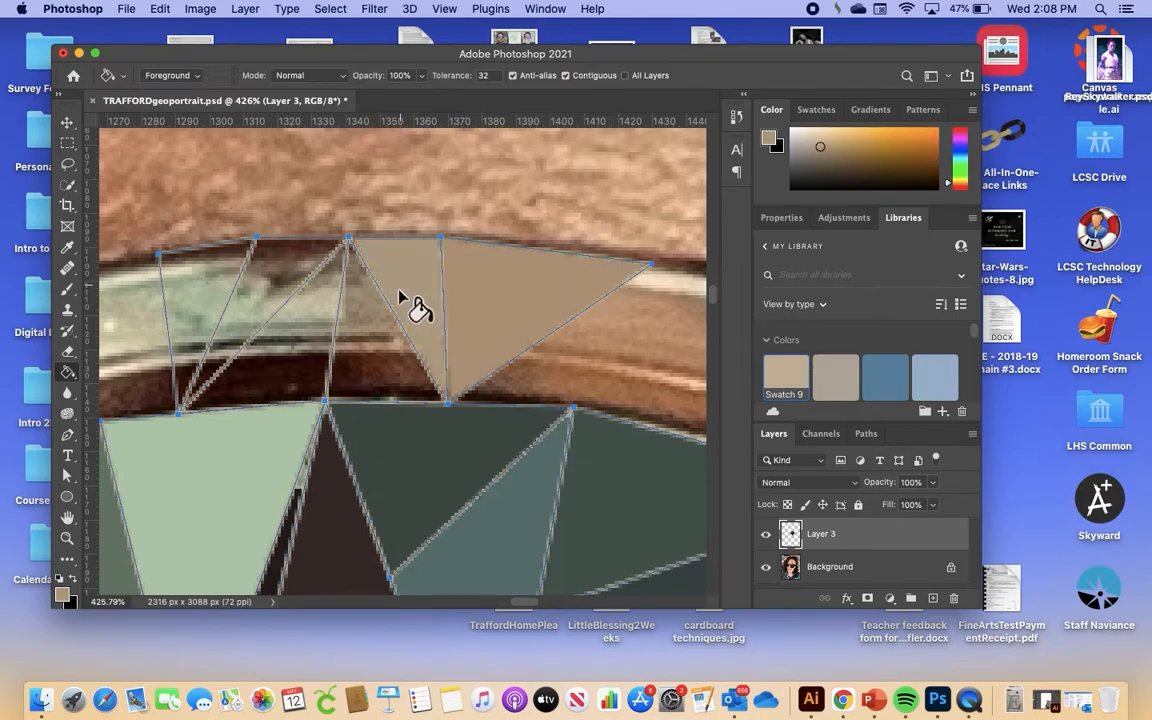
{"action": "left_click", "coordinate": [393, 373], "text": "alt"}
{"action": "left_click", "coordinate": [387, 361]}
- Try filling the frame triangle beside the reddish-brown one with sampled pale grey-beige, and undo that fill
{"action": "left_click", "coordinate": [322, 323], "text": "alt"}
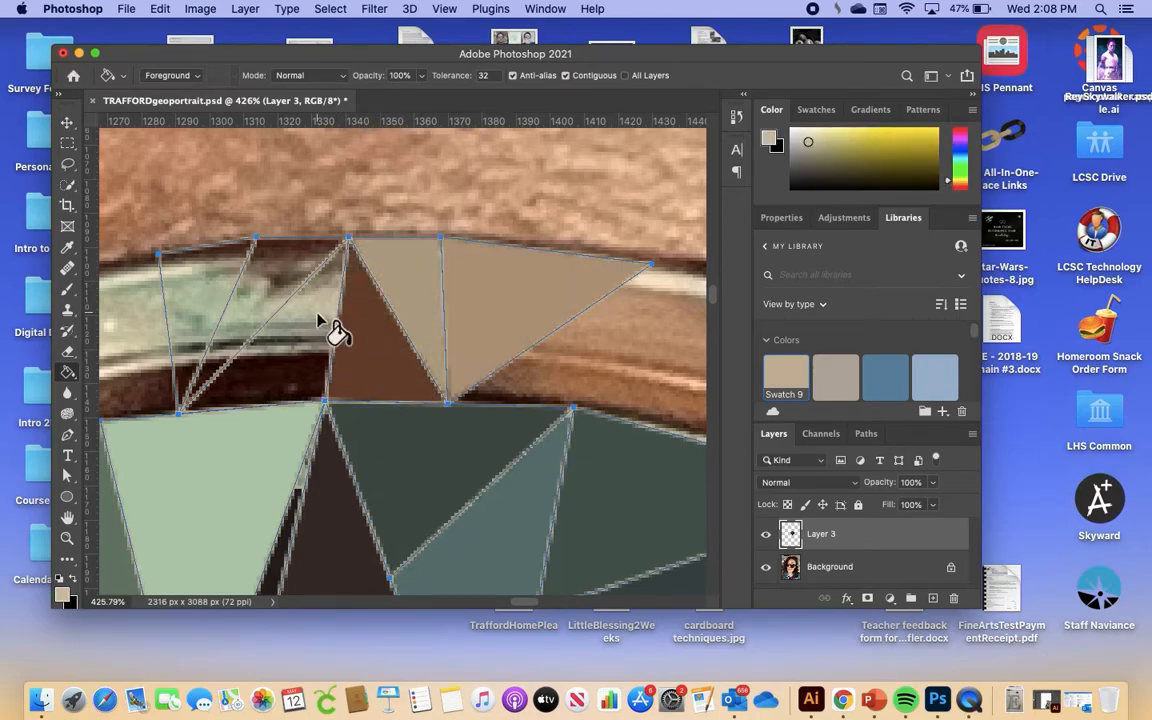
{"action": "left_click", "coordinate": [323, 322]}
{"action": "scroll", "coordinate": [326, 324], "scroll_direction": "left", "scroll_amount": 3}
{"action": "key", "text": "super+z"}
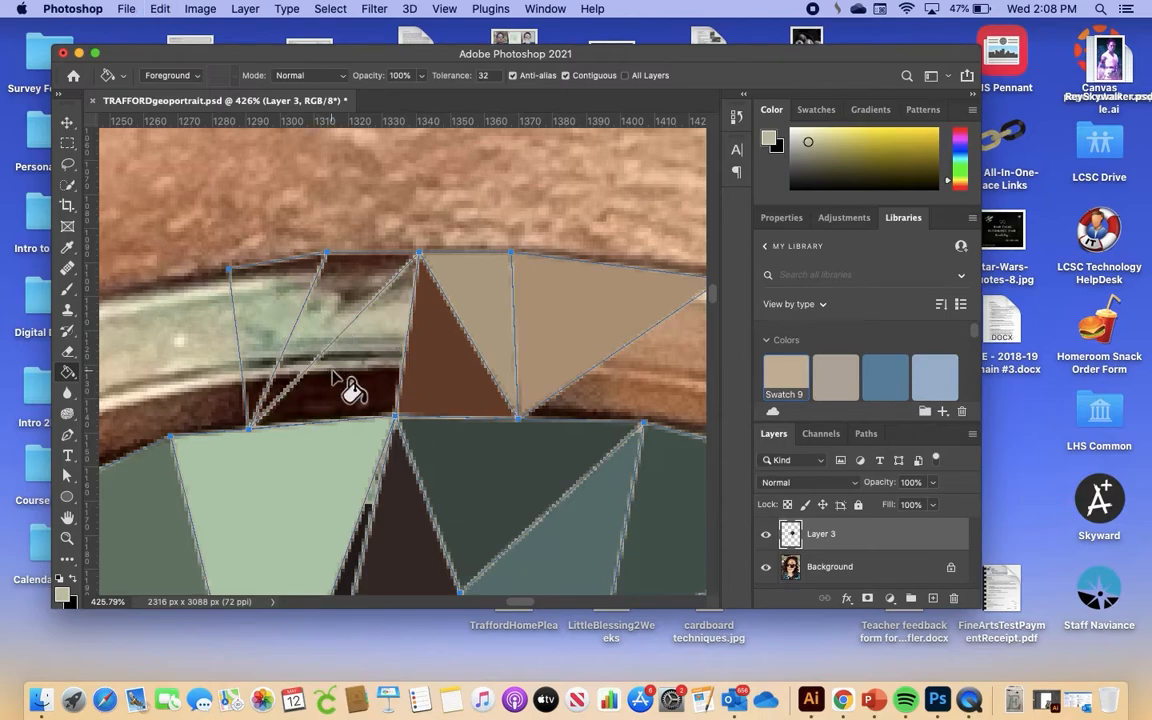
- Fill the three remaining frame triangles above the lens with sampled very dark brown, medium brown and blackish brown
{"action": "left_click", "coordinate": [362, 372], "text": "alt"}
{"action": "left_click", "coordinate": [362, 363]}
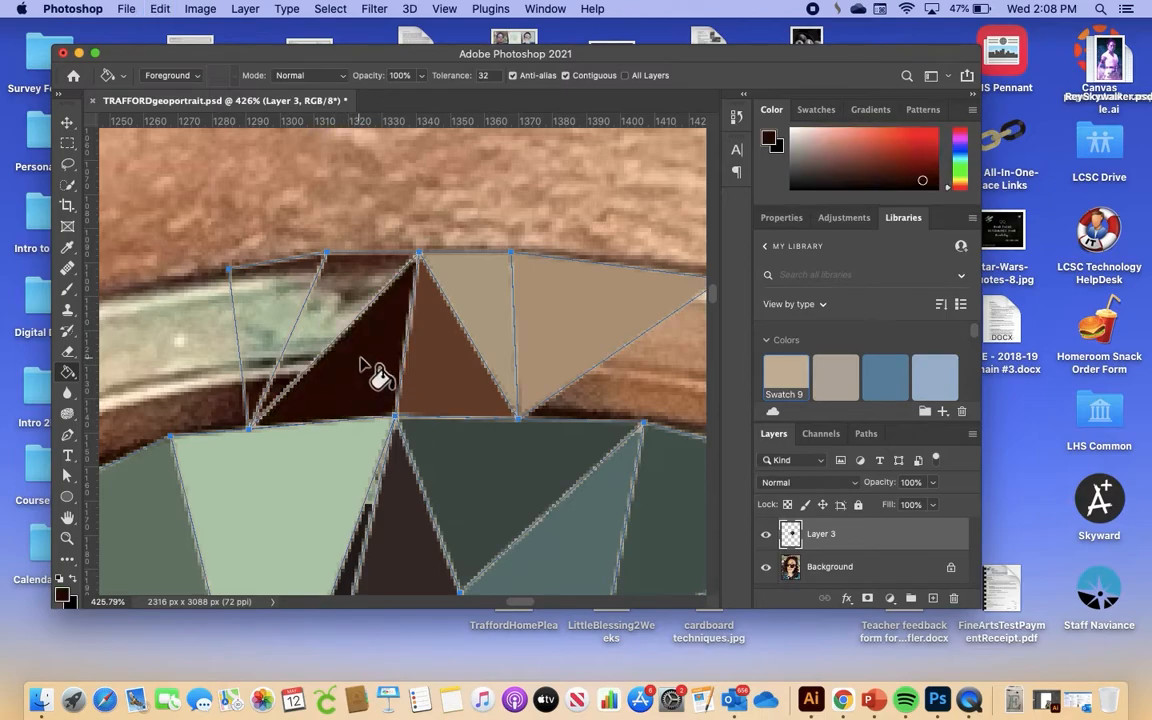
{"action": "left_click", "coordinate": [358, 270], "text": "alt"}
{"action": "left_click", "coordinate": [362, 286]}
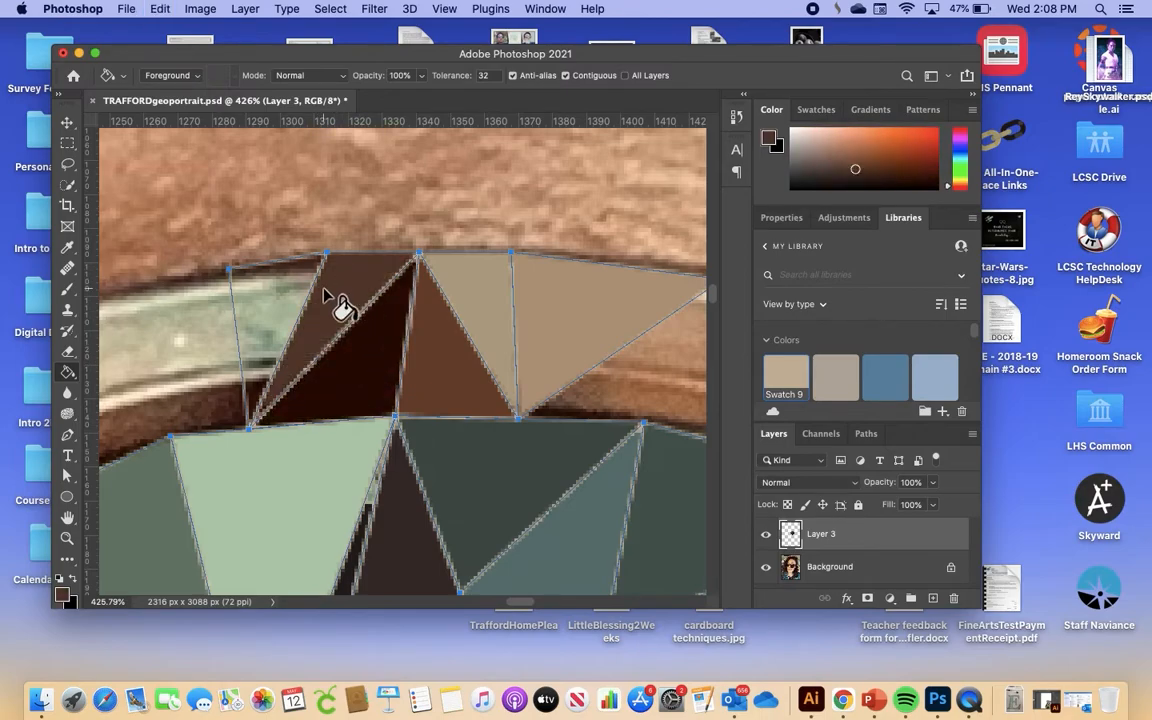
{"action": "scroll", "coordinate": [340, 303], "scroll_direction": "left", "scroll_amount": 3}
{"action": "left_click", "coordinate": [334, 375], "text": "alt"}
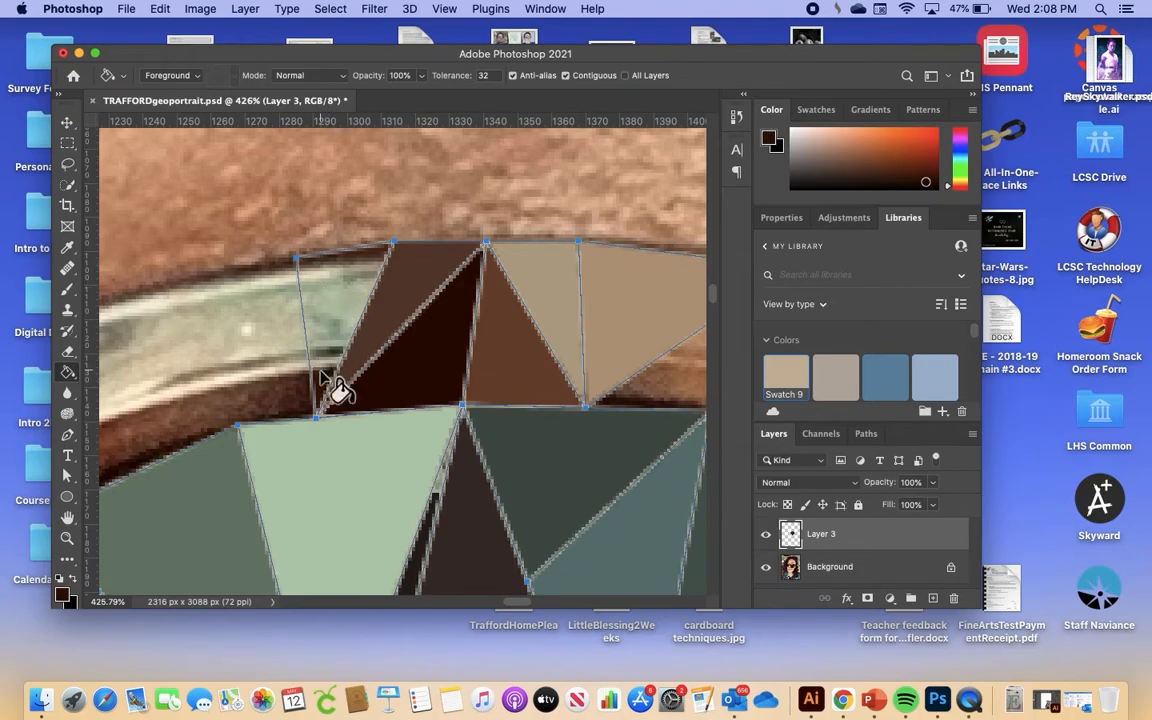
{"action": "left_click", "coordinate": [330, 340]}
- Review the filled lens and frame triangles against the surrounding photo at several magnifications
{"action": "scroll", "coordinate": [330, 340], "scroll_direction": "down", "scroll_amount": 5}
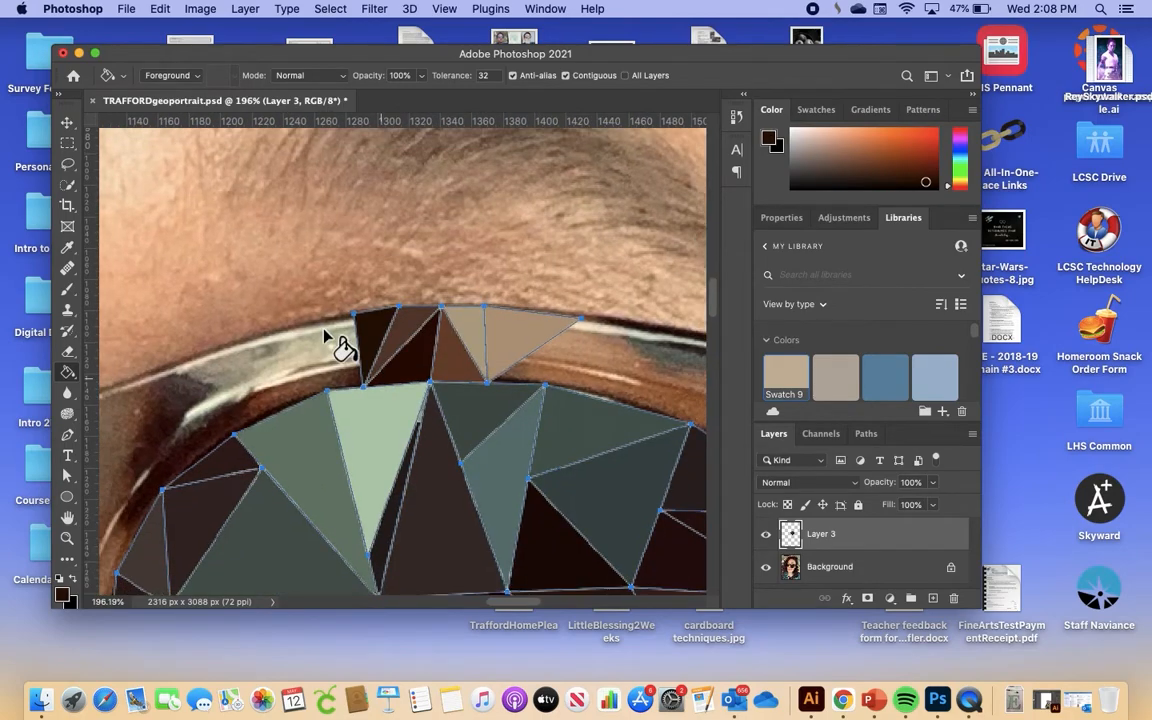
{"action": "scroll", "coordinate": [330, 340], "scroll_direction": "left", "scroll_amount": 3}
{"action": "scroll", "coordinate": [330, 340], "scroll_direction": "down", "scroll_amount": 2}
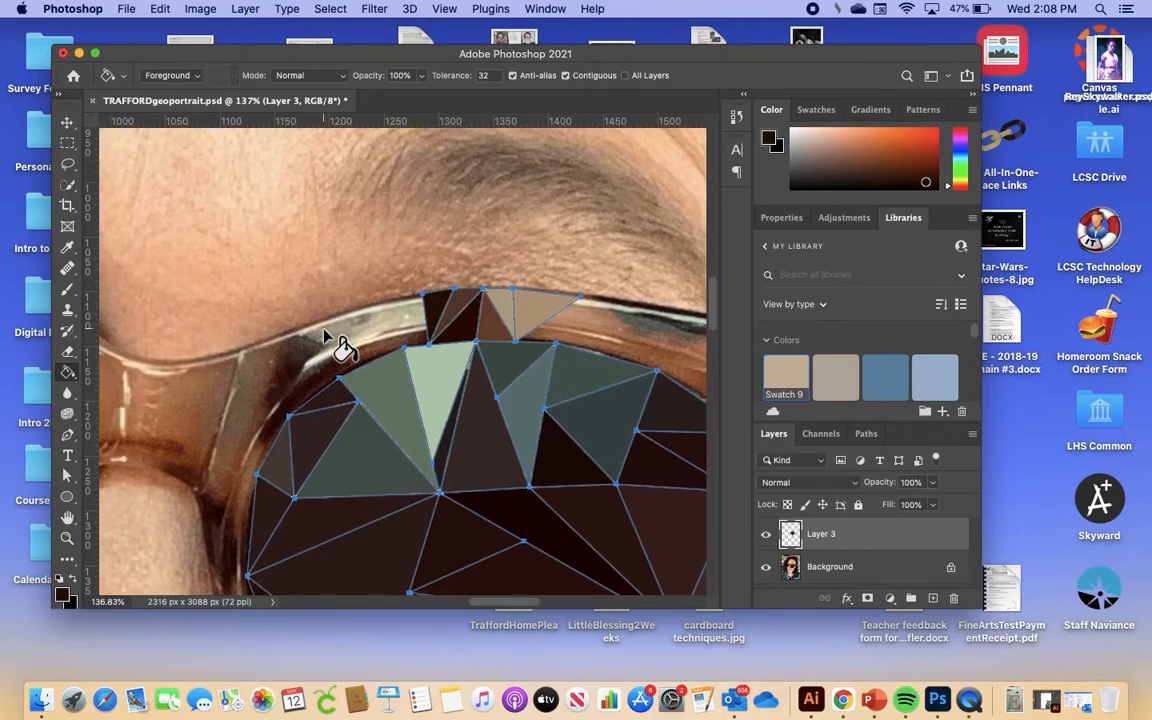
{"action": "scroll", "coordinate": [338, 345], "scroll_direction": "right", "scroll_amount": 3}
{"action": "scroll", "coordinate": [338, 345], "scroll_direction": "up", "scroll_amount": 2}
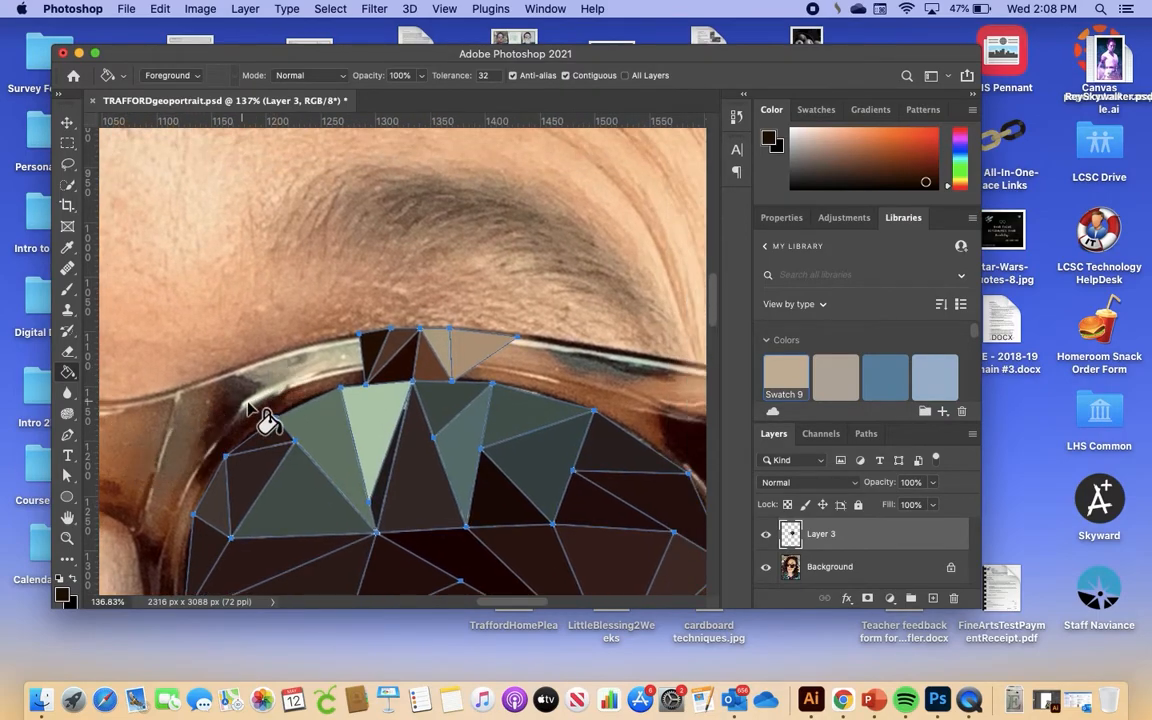
{"action": "scroll", "coordinate": [245, 410], "scroll_direction": "down", "scroll_amount": 2}
{"action": "scroll", "coordinate": [245, 410], "scroll_direction": "right", "scroll_amount": 2}
{"action": "scroll", "coordinate": [245, 410], "scroll_direction": "down", "scroll_amount": 2}
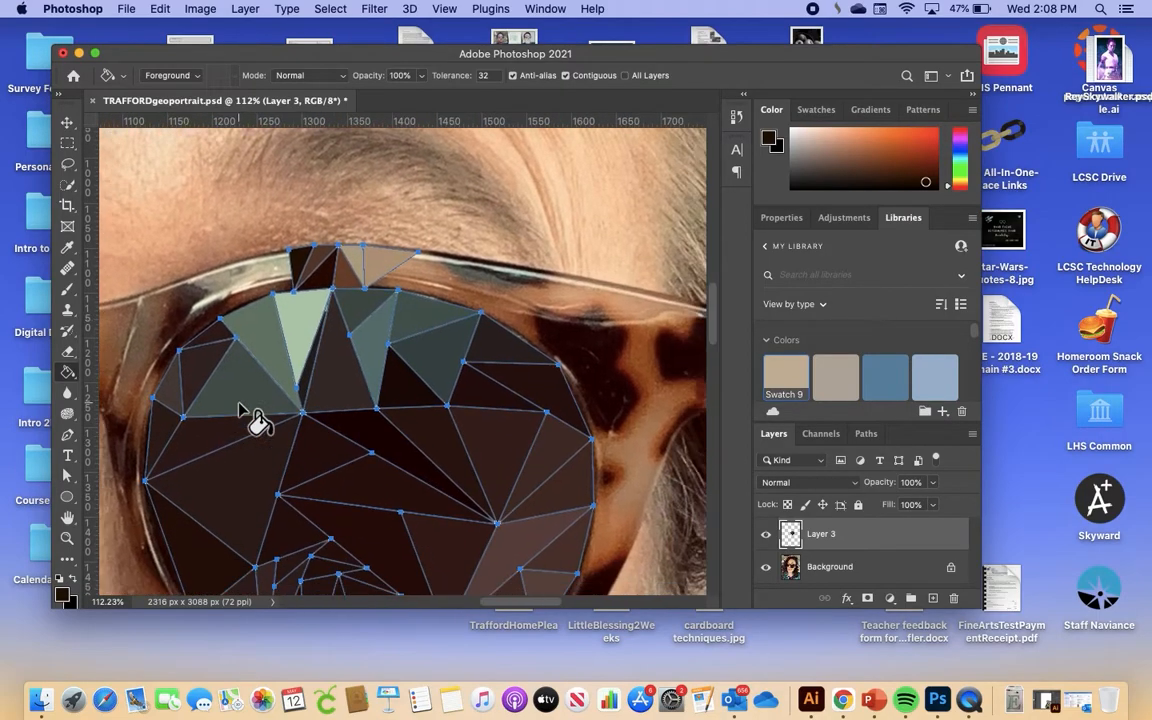
{"action": "scroll", "coordinate": [240, 410], "scroll_direction": "right", "scroll_amount": 4}
{"action": "scroll", "coordinate": [240, 410], "scroll_direction": "down", "scroll_amount": 4}
{"action": "scroll", "coordinate": [240, 410], "scroll_direction": "left", "scroll_amount": 7}
{"action": "scroll", "coordinate": [240, 410], "scroll_direction": "down", "scroll_amount": 1}
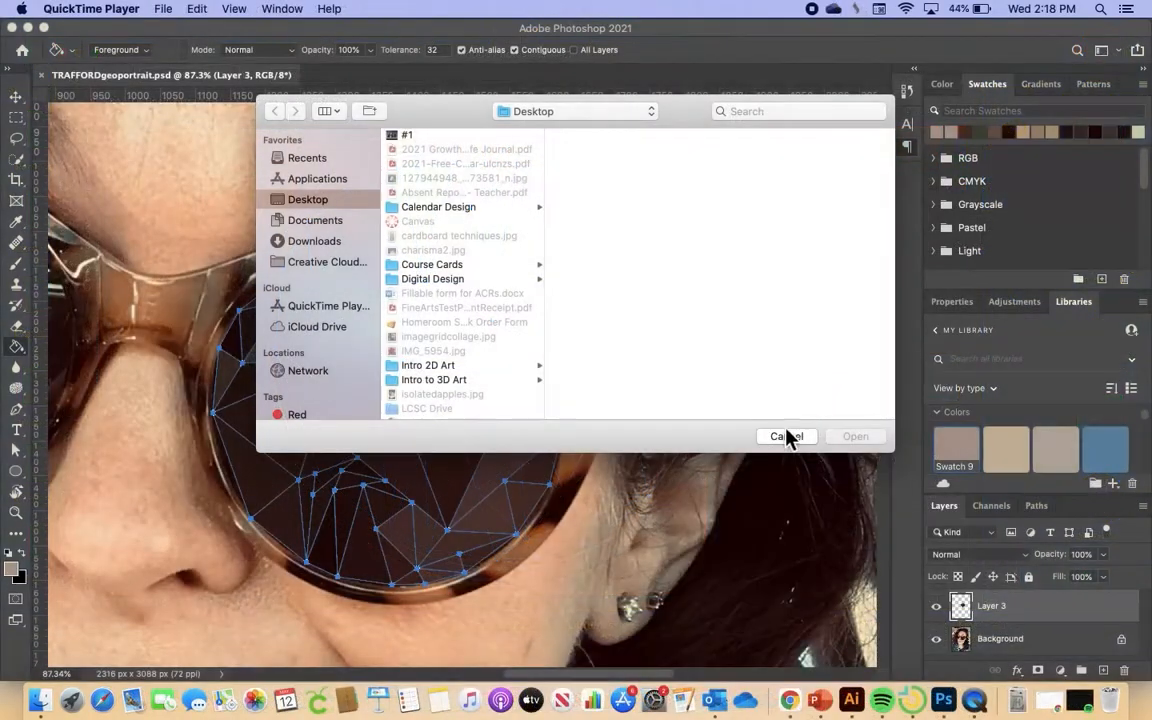
- Dismiss the file-opening dialog, hide the Background photo layer, and inspect the filled triangles on their own
{"action": "left_click", "coordinate": [786, 437]}
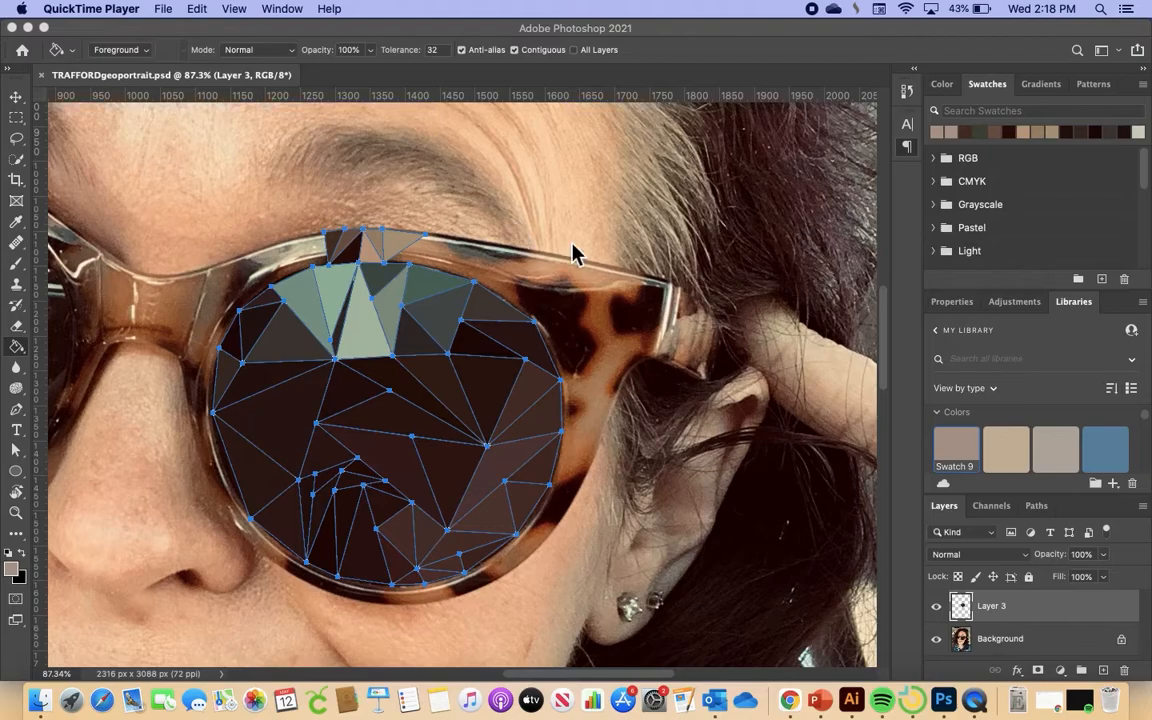
{"action": "left_click", "coordinate": [936, 640]}
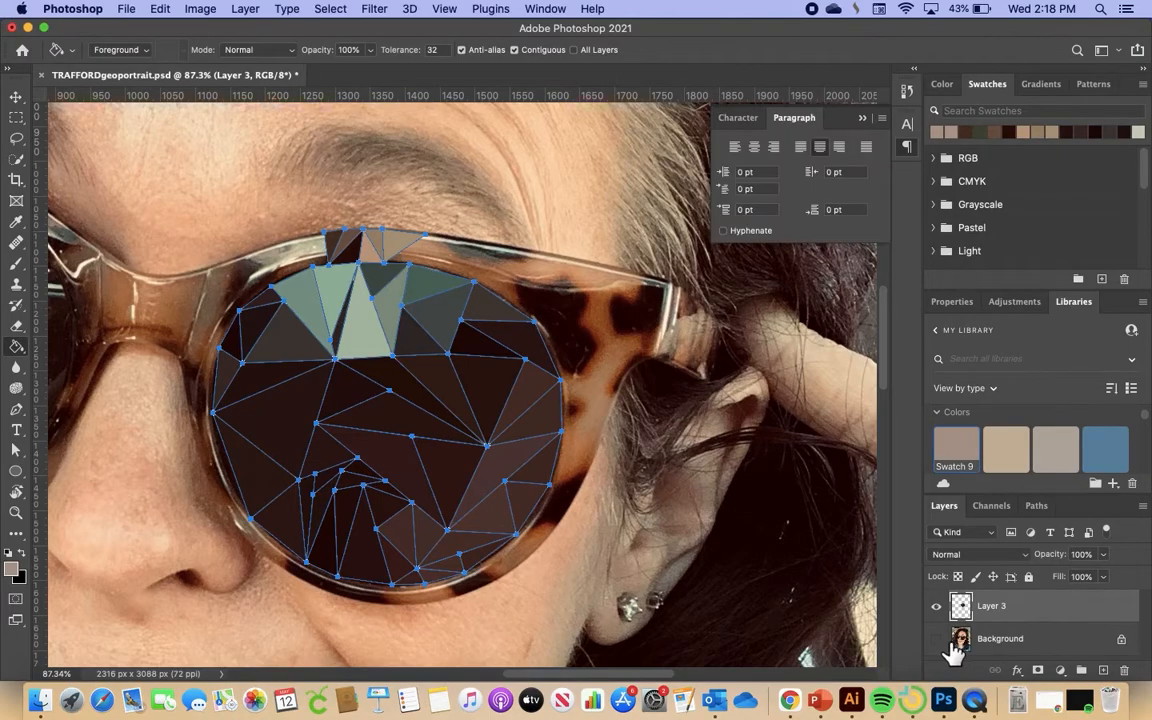
{"action": "left_click", "coordinate": [936, 639]}
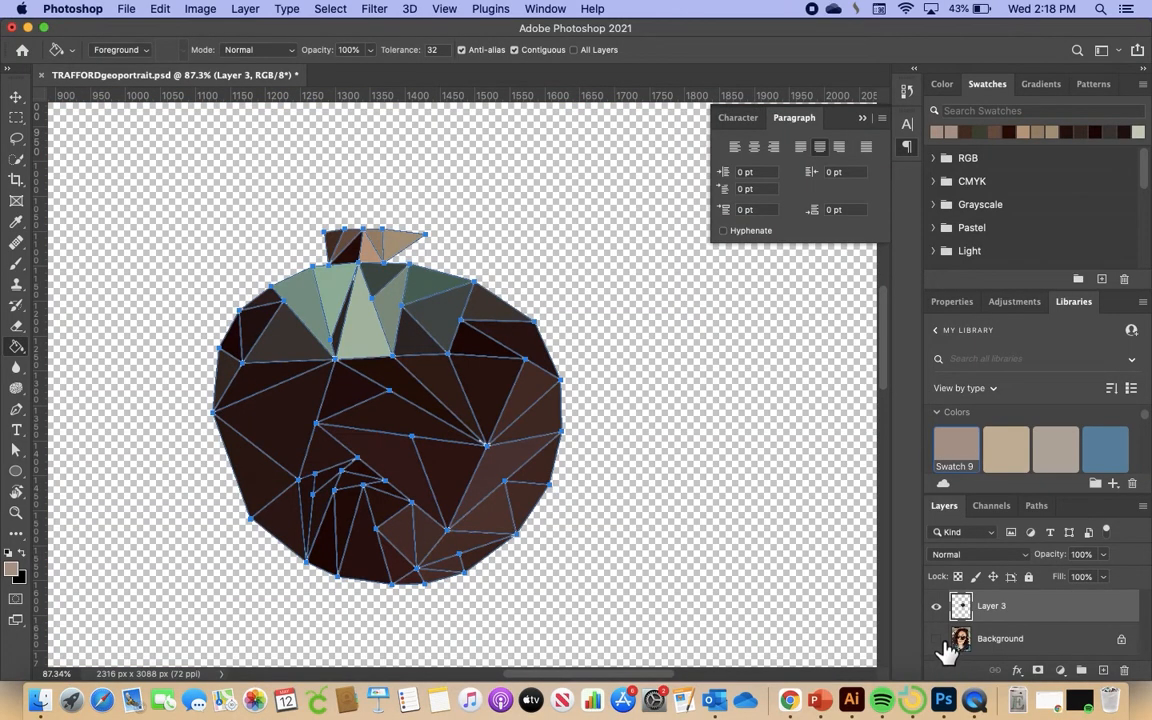
{"action": "left_click", "coordinate": [17, 97]}
{"action": "scroll", "coordinate": [642, 368], "scroll_direction": "down", "scroll_amount": 10}
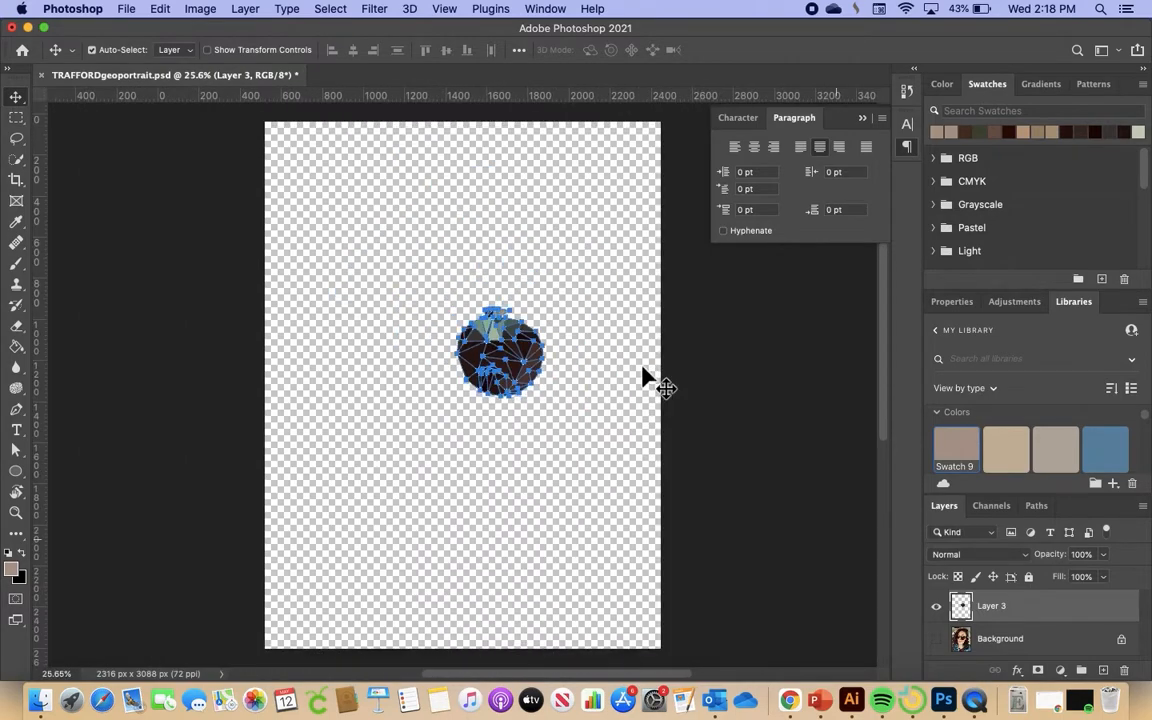
{"action": "scroll", "coordinate": [642, 368], "scroll_direction": "up", "scroll_amount": 7}
{"action": "scroll", "coordinate": [642, 368], "scroll_direction": "right", "scroll_amount": 5}
{"action": "scroll", "coordinate": [642, 368], "scroll_direction": "up", "scroll_amount": 3}
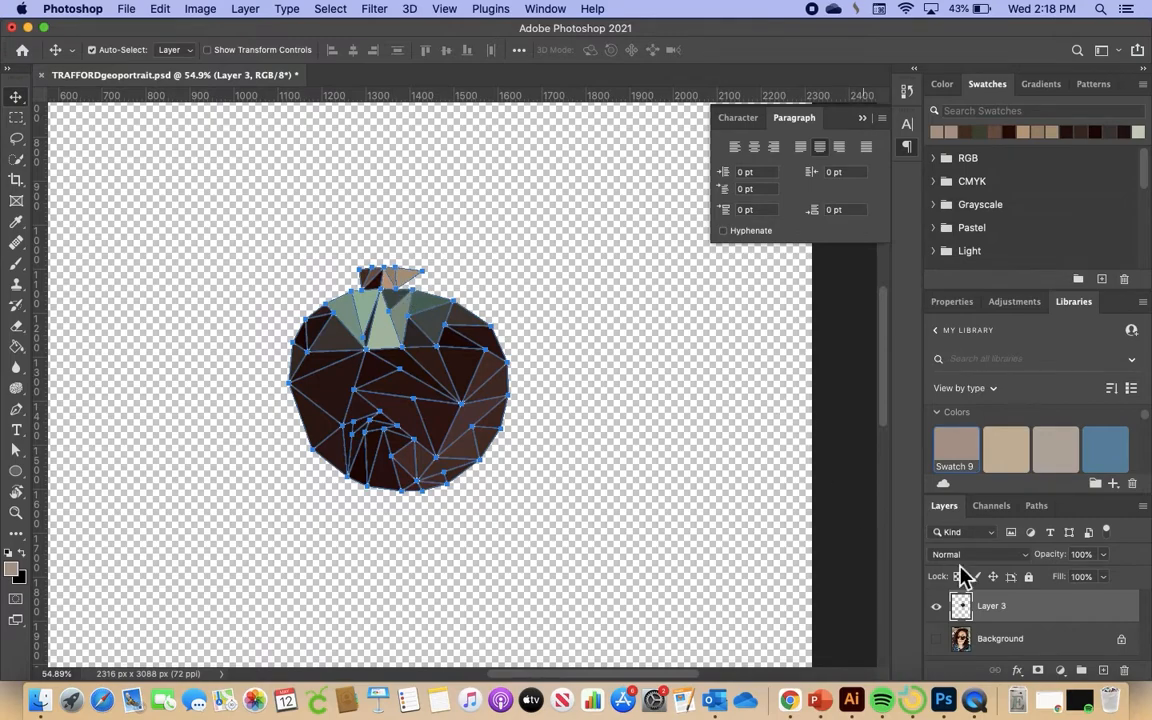
- Add a new layer directly beneath Layer 3 and rename it Background
{"action": "left_click", "coordinate": [1103, 670]}
{"action": "left_click_drag", "start_coordinate": [1048, 614], "coordinate": [1049, 658]}
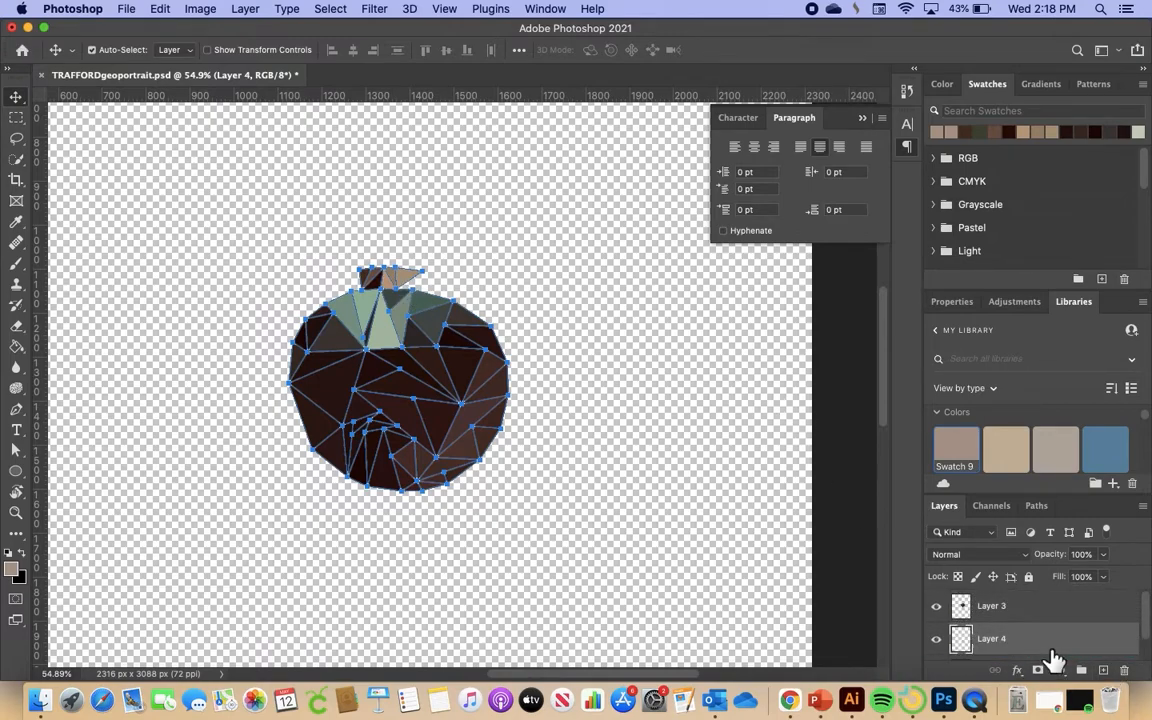
{"action": "double_click", "coordinate": [1001, 614]}
{"action": "type", "text": "Background"}
{"action": "key", "text": "Return"}
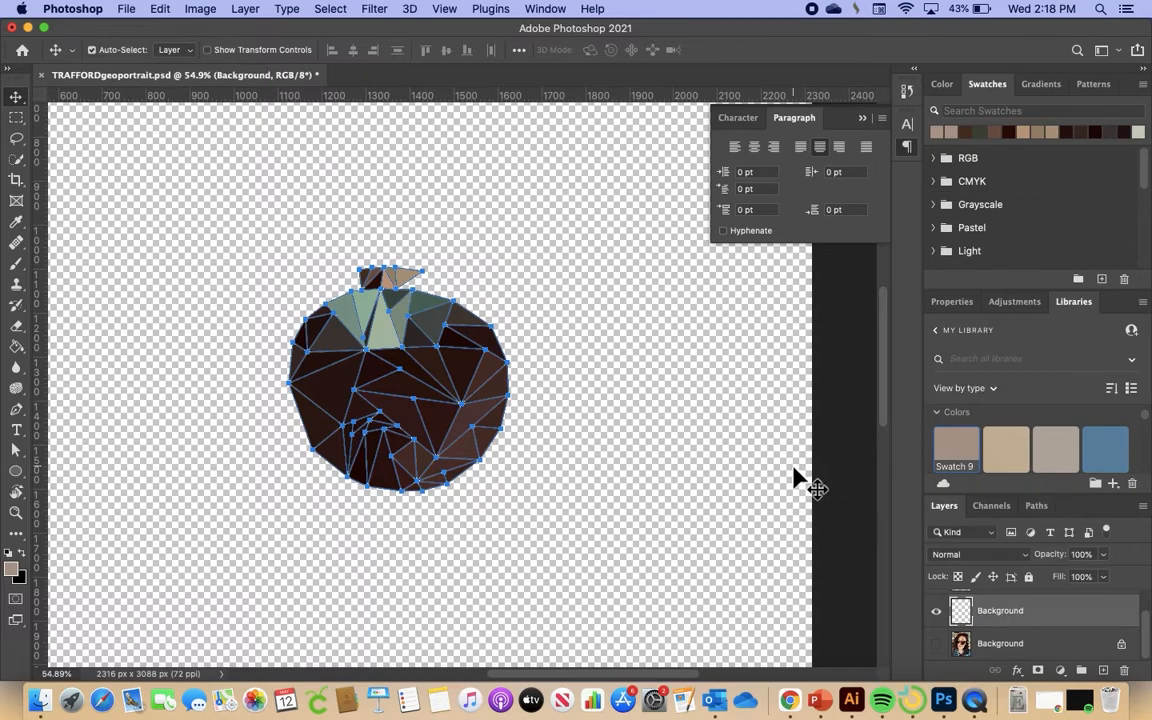
- Fill the new Background layer with the current dusty pinkish-tan foreground colour using the Paint Bucket
{"action": "left_click", "coordinate": [18, 348]}
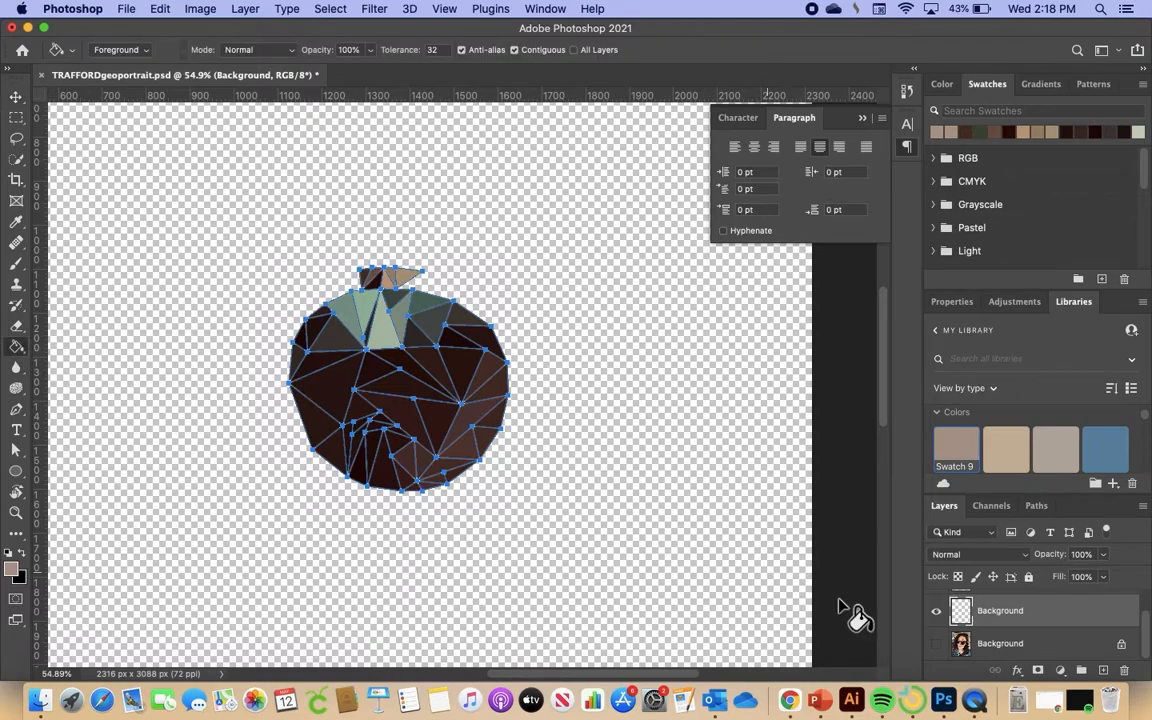
{"action": "scroll", "coordinate": [1027, 628], "scroll_direction": "up", "scroll_amount": 1}
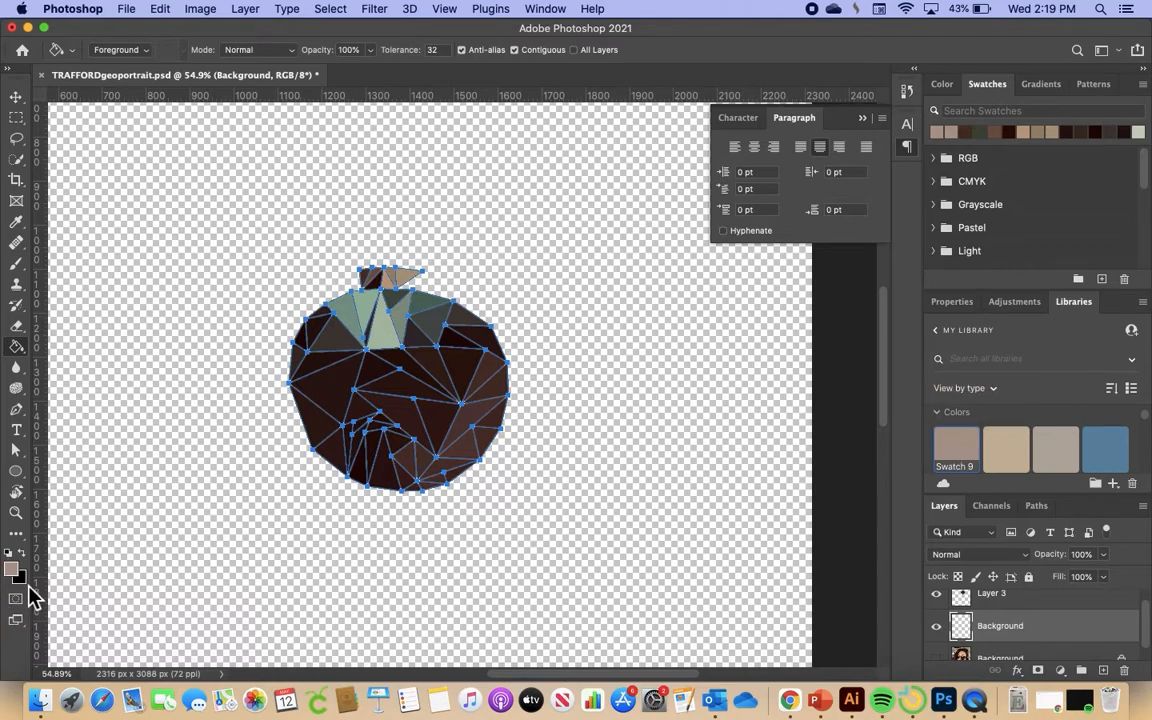
{"action": "left_click", "coordinate": [636, 360]}
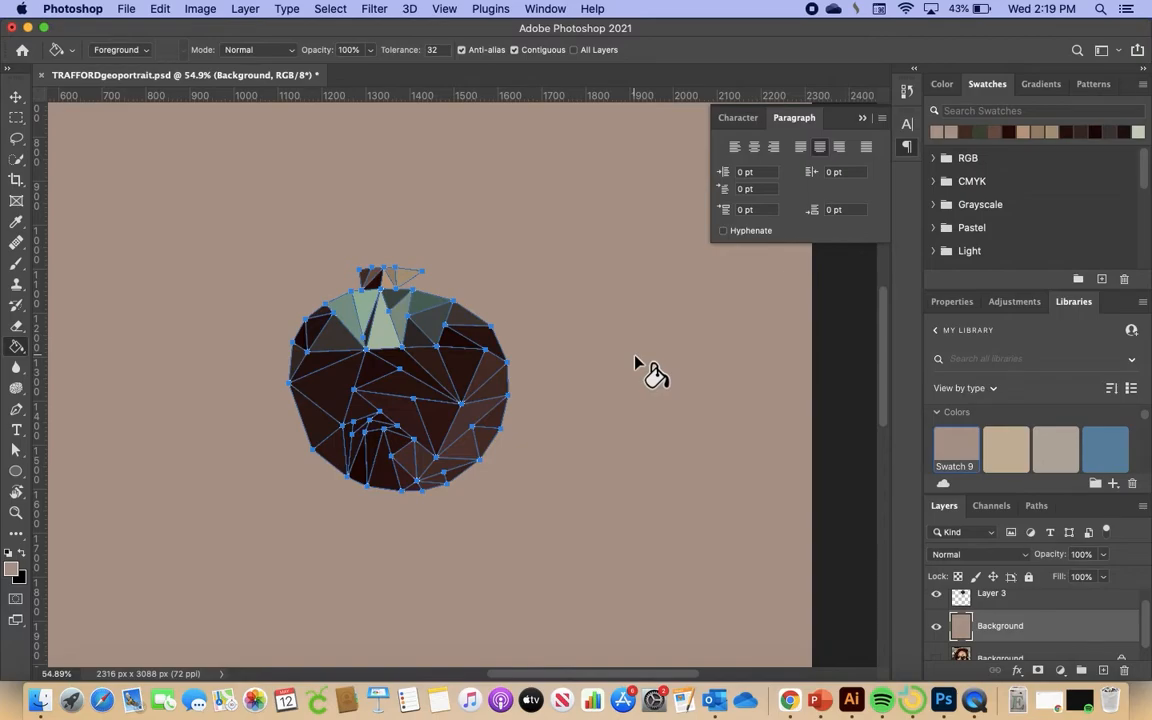
- Examine how the solid background colour looks around the triangle mesh across the whole canvas
{"action": "scroll", "coordinate": [636, 360], "scroll_direction": "down", "scroll_amount": 4}
{"action": "scroll", "coordinate": [636, 360], "scroll_direction": "up", "scroll_amount": 3}
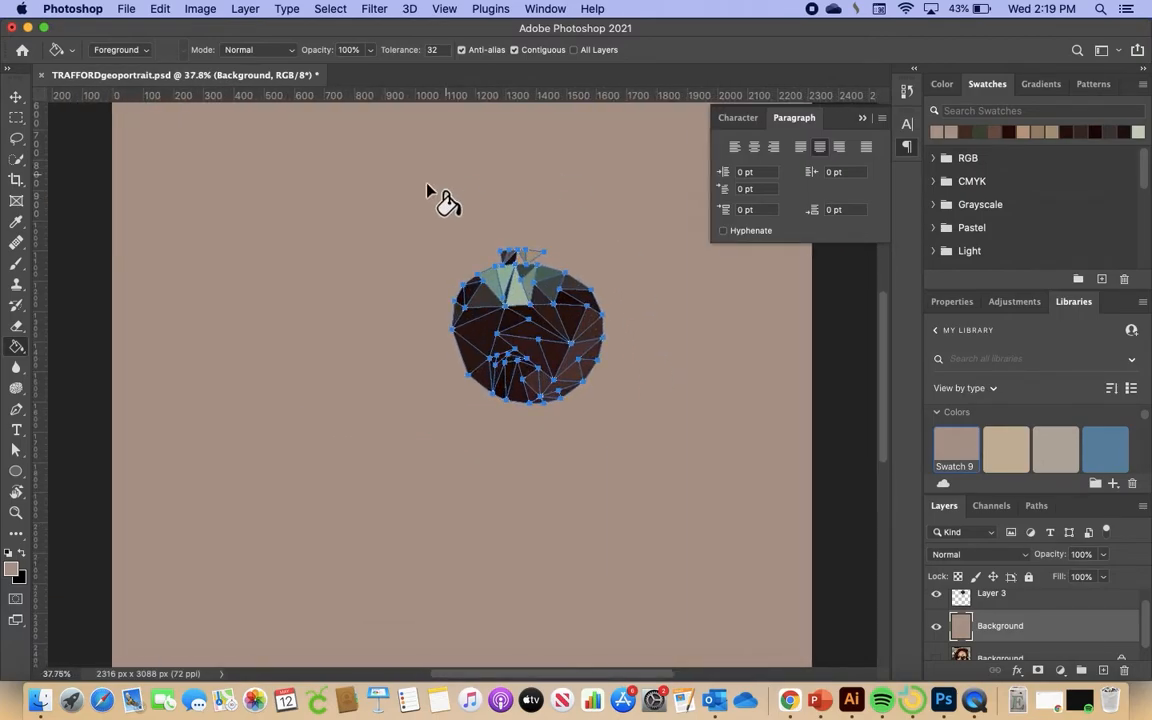
{"action": "scroll", "coordinate": [344, 420], "scroll_direction": "up", "scroll_amount": 2}
{"action": "scroll", "coordinate": [344, 420], "scroll_direction": "right", "scroll_amount": 2}
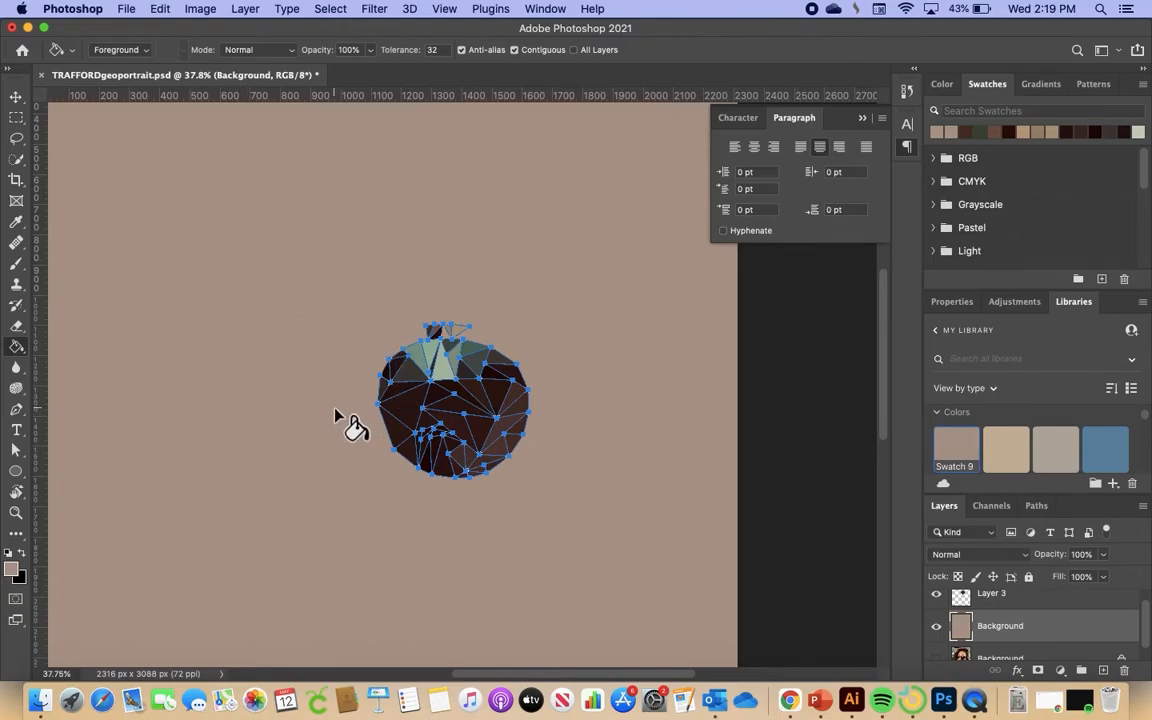
{"action": "scroll", "coordinate": [337, 413], "scroll_direction": "up", "scroll_amount": 4}
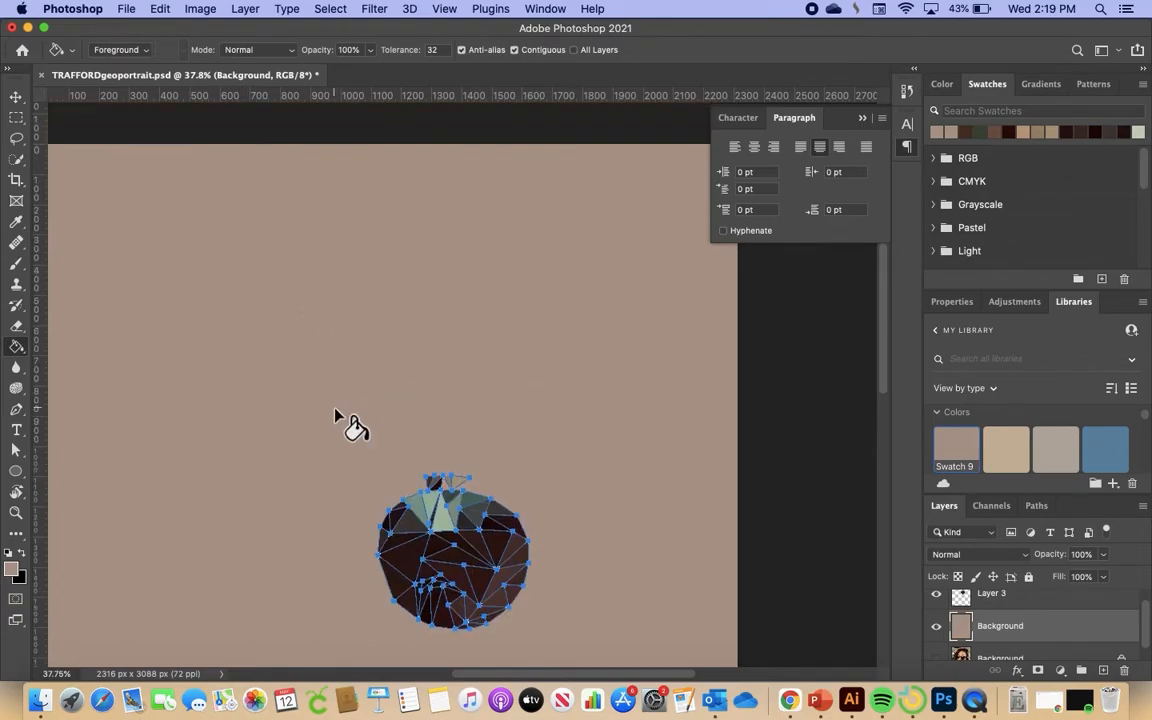
{"action": "scroll", "coordinate": [337, 414], "scroll_direction": "down", "scroll_amount": 3}
{"action": "scroll", "coordinate": [337, 414], "scroll_direction": "left", "scroll_amount": 1}
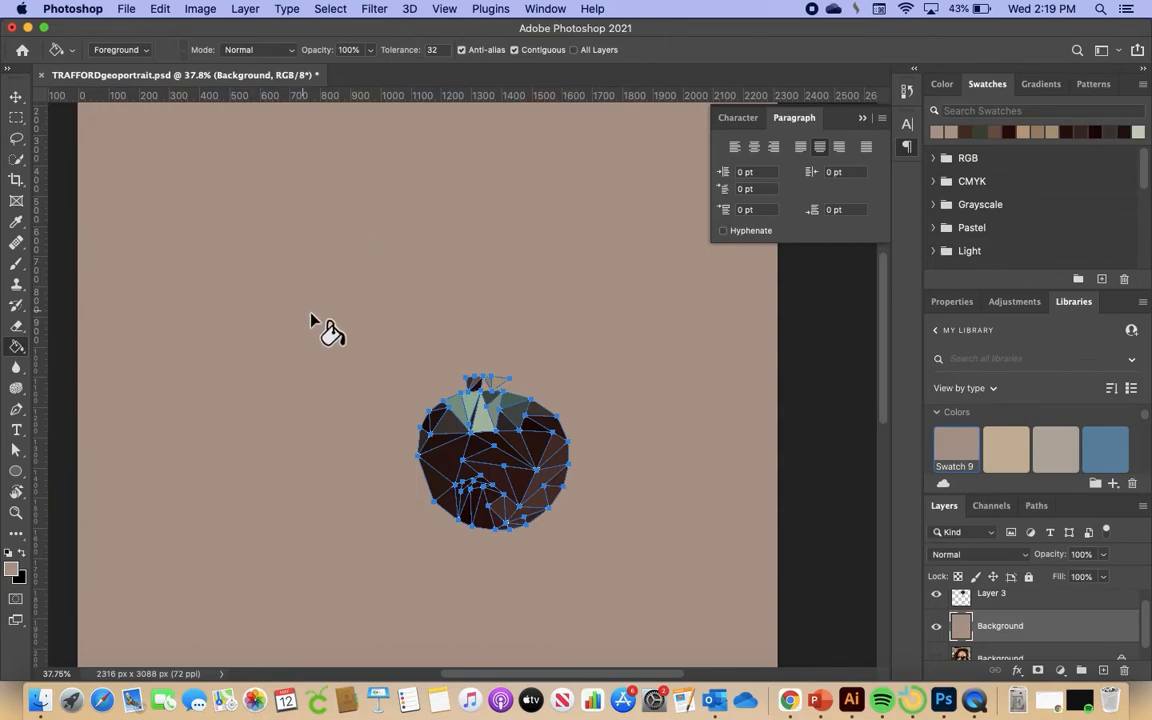
{"action": "scroll", "coordinate": [286, 553], "scroll_direction": "down", "scroll_amount": 6}
{"action": "scroll", "coordinate": [286, 553], "scroll_direction": "right", "scroll_amount": 1}
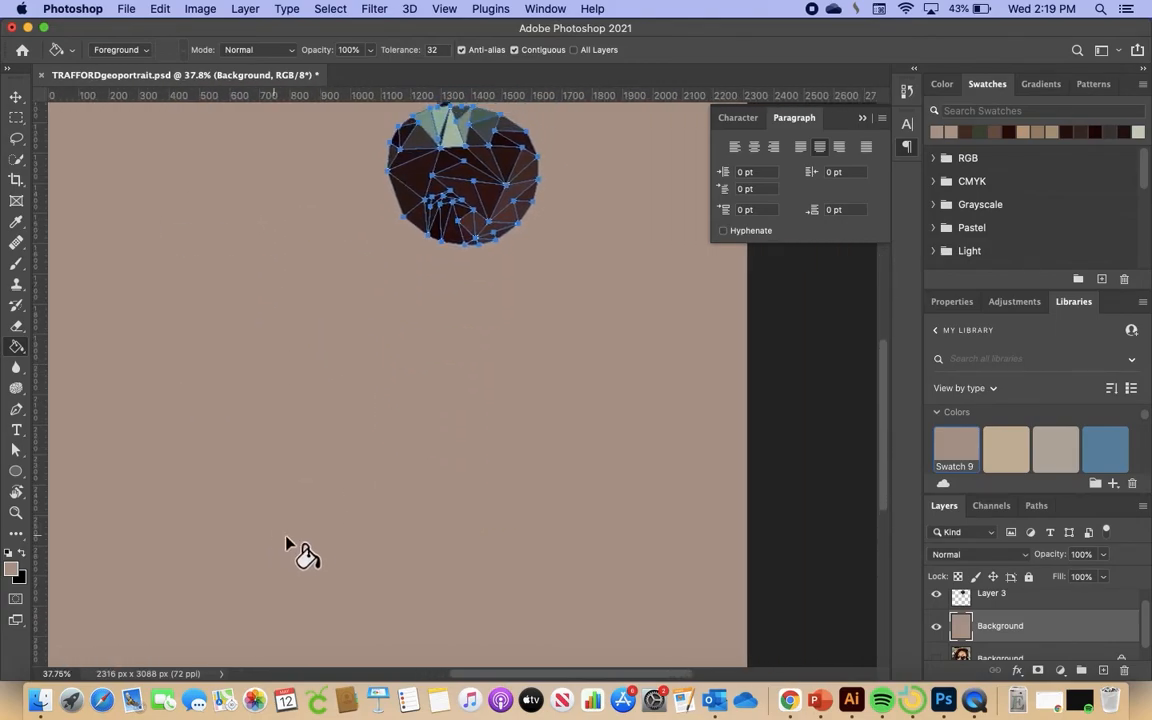
- Check the solid background's coverage from the canvas's lower edge up past the triangle mesh
{"action": "scroll", "coordinate": [249, 501], "scroll_direction": "down", "scroll_amount": 2}
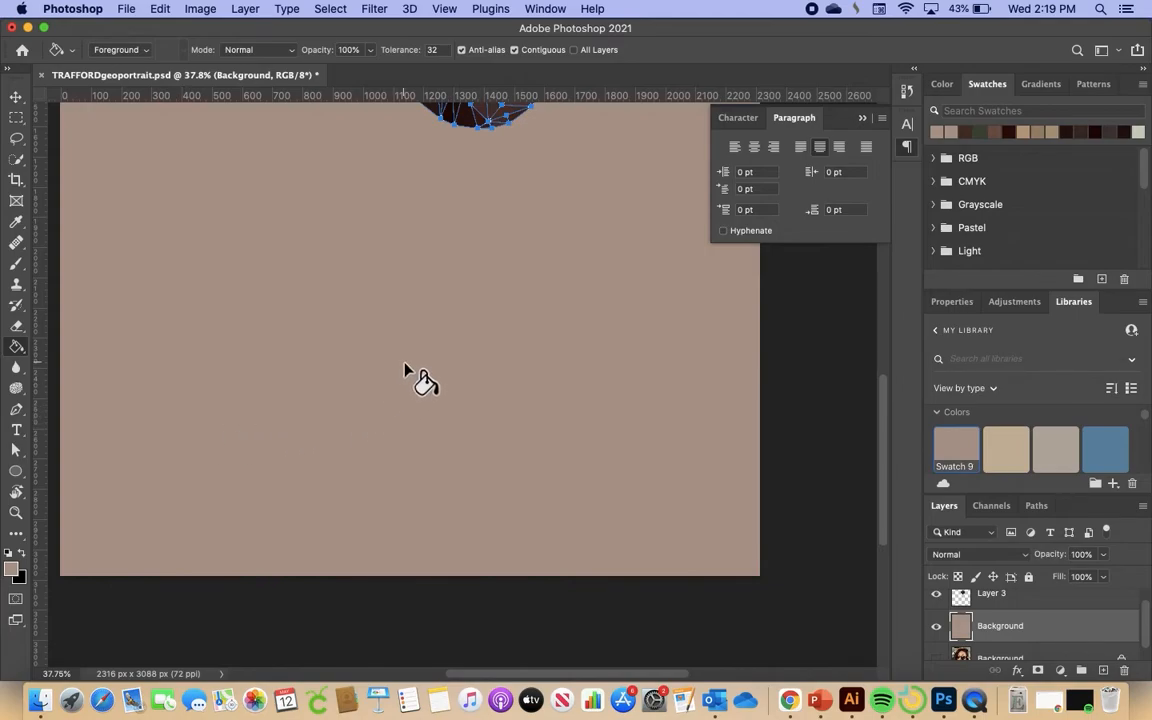
{"action": "scroll", "coordinate": [404, 368], "scroll_direction": "up", "scroll_amount": 6}
{"action": "scroll", "coordinate": [404, 368], "scroll_direction": "left", "scroll_amount": 1}
{"action": "scroll", "coordinate": [404, 368], "scroll_direction": "up", "scroll_amount": 2}
{"action": "scroll", "coordinate": [404, 368], "scroll_direction": "right", "scroll_amount": 1}
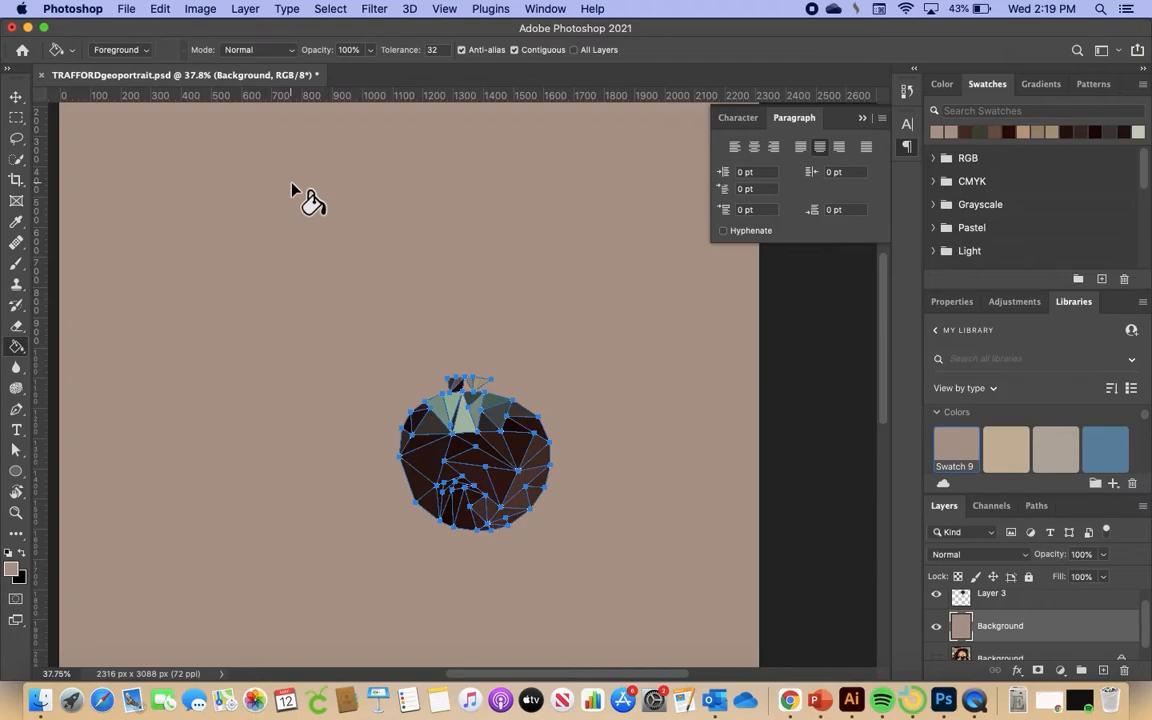
{"action": "scroll", "coordinate": [292, 190], "scroll_direction": "down", "scroll_amount": 3}
- With the Move tool active, inspect the triangle edges and the gaps between fills up close, from the forehead shapes around the mesh's outer edge
{"action": "left_click", "coordinate": [16, 97]}
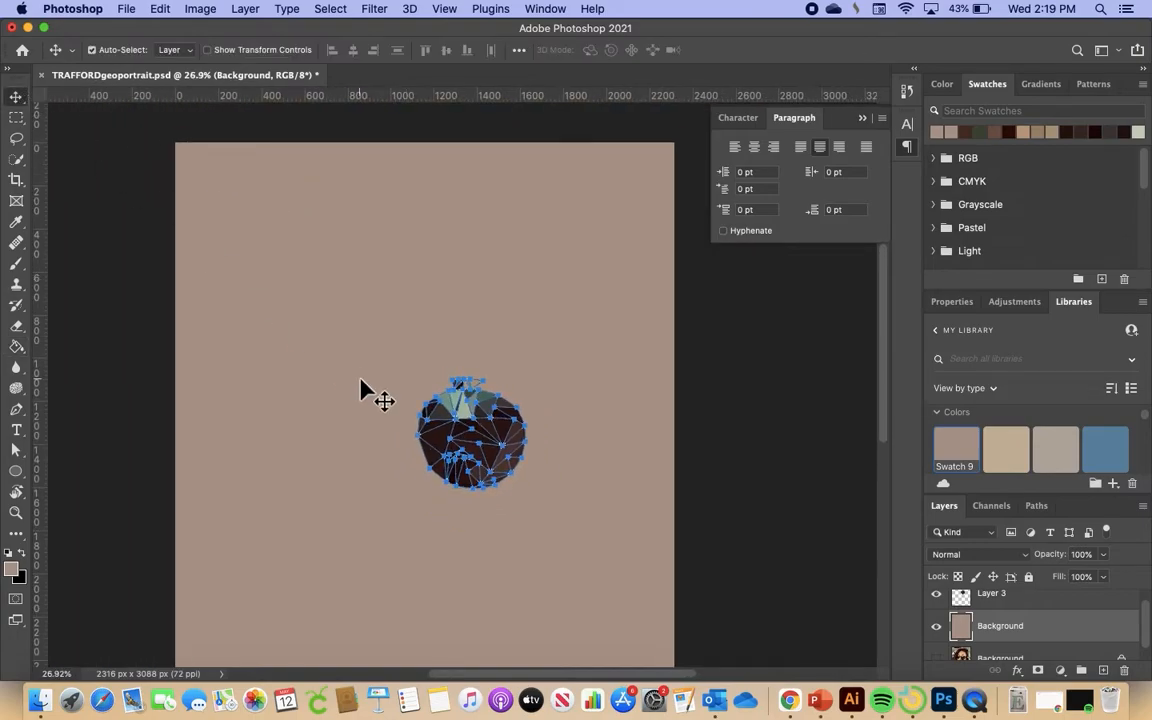
{"action": "scroll", "coordinate": [361, 381], "scroll_direction": "up", "scroll_amount": 8}
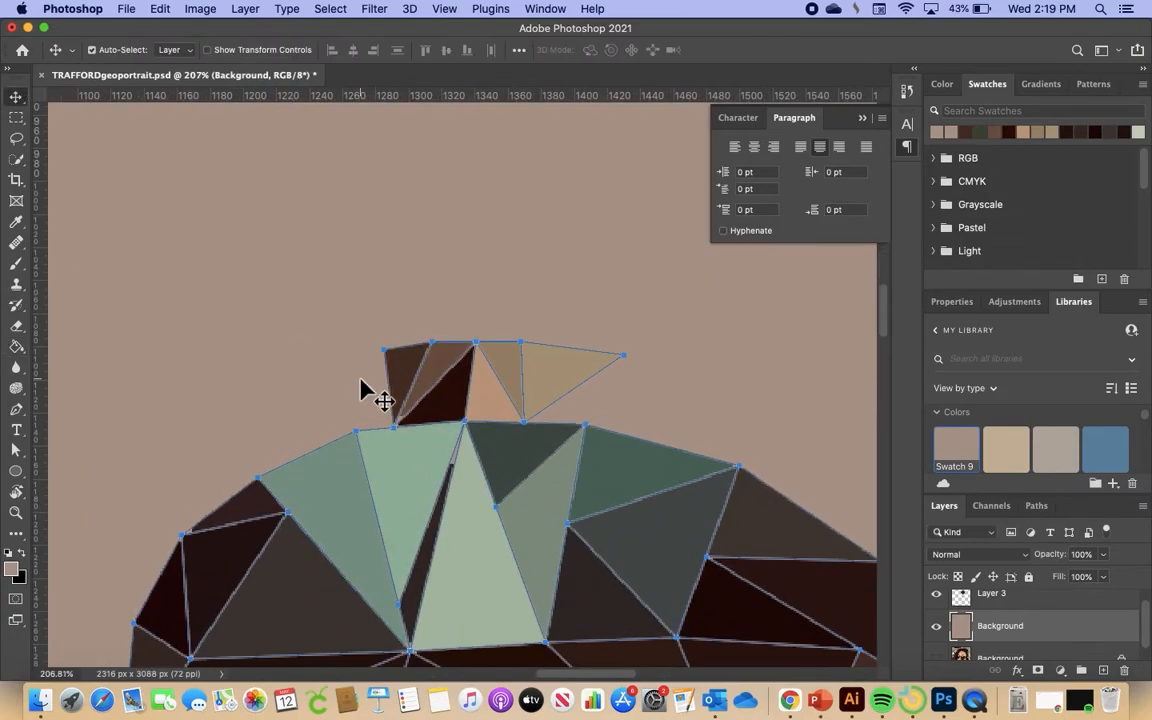
{"action": "scroll", "coordinate": [362, 390], "scroll_direction": "up", "scroll_amount": 4}
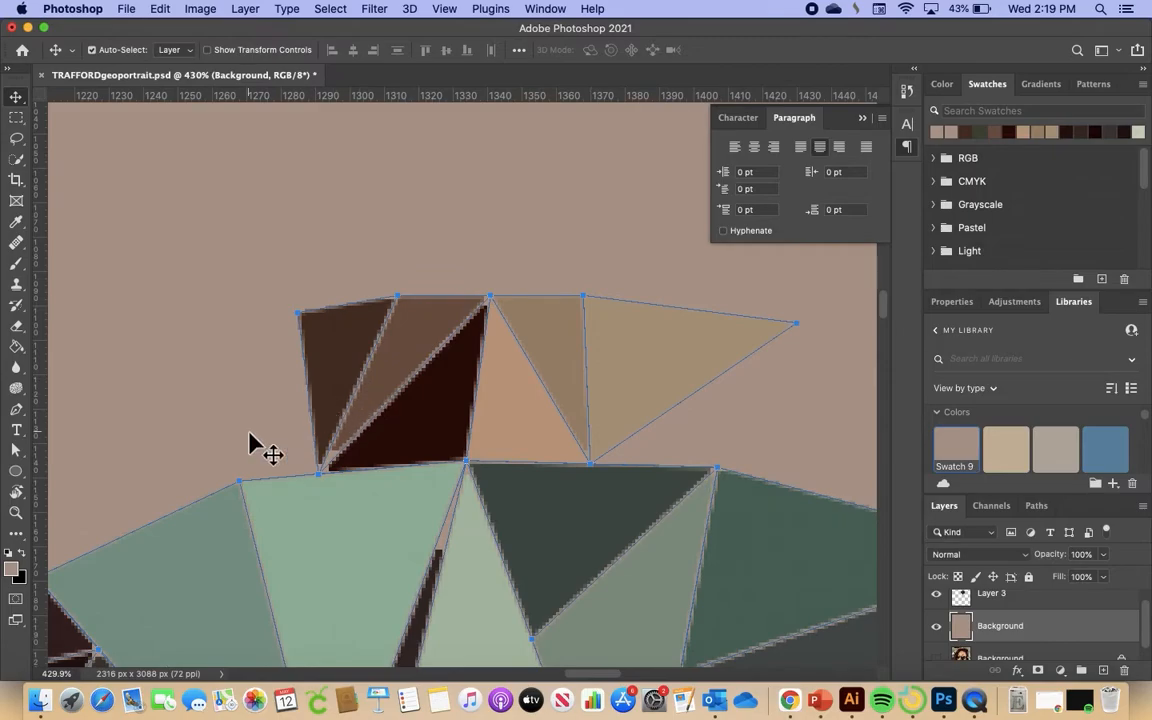
{"action": "scroll", "coordinate": [698, 458], "scroll_direction": "right", "scroll_amount": 5}
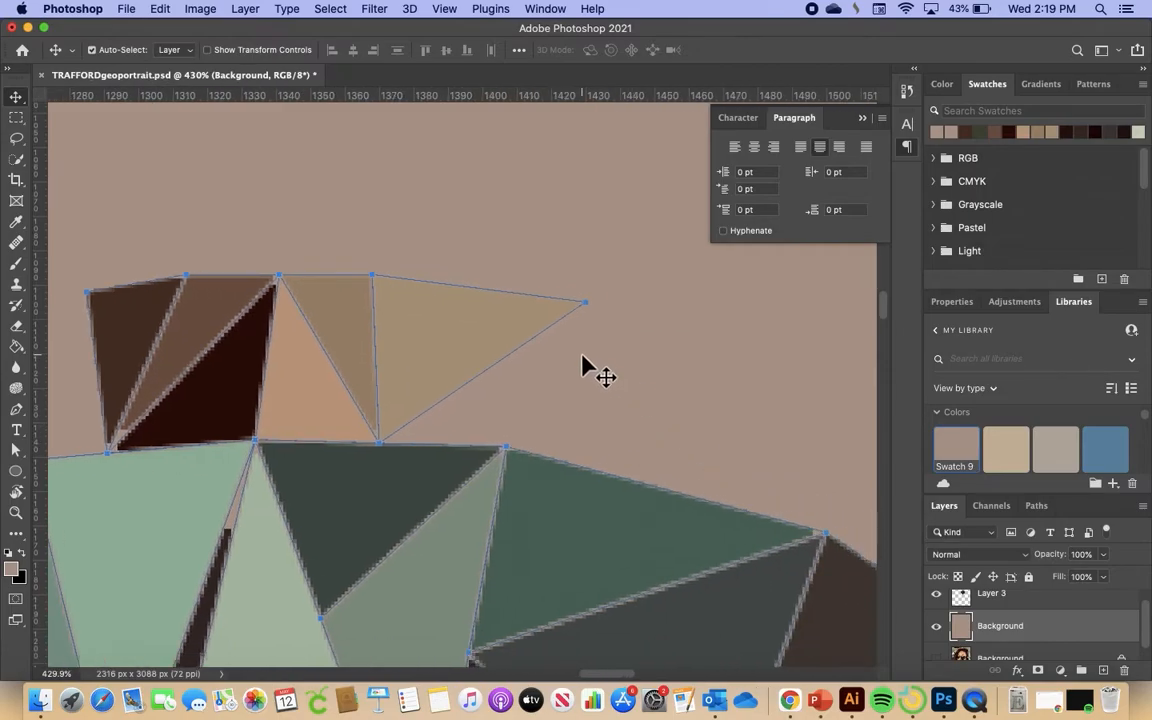
{"action": "scroll", "coordinate": [674, 452], "scroll_direction": "down", "scroll_amount": 5}
{"action": "scroll", "coordinate": [674, 452], "scroll_direction": "right", "scroll_amount": 2}
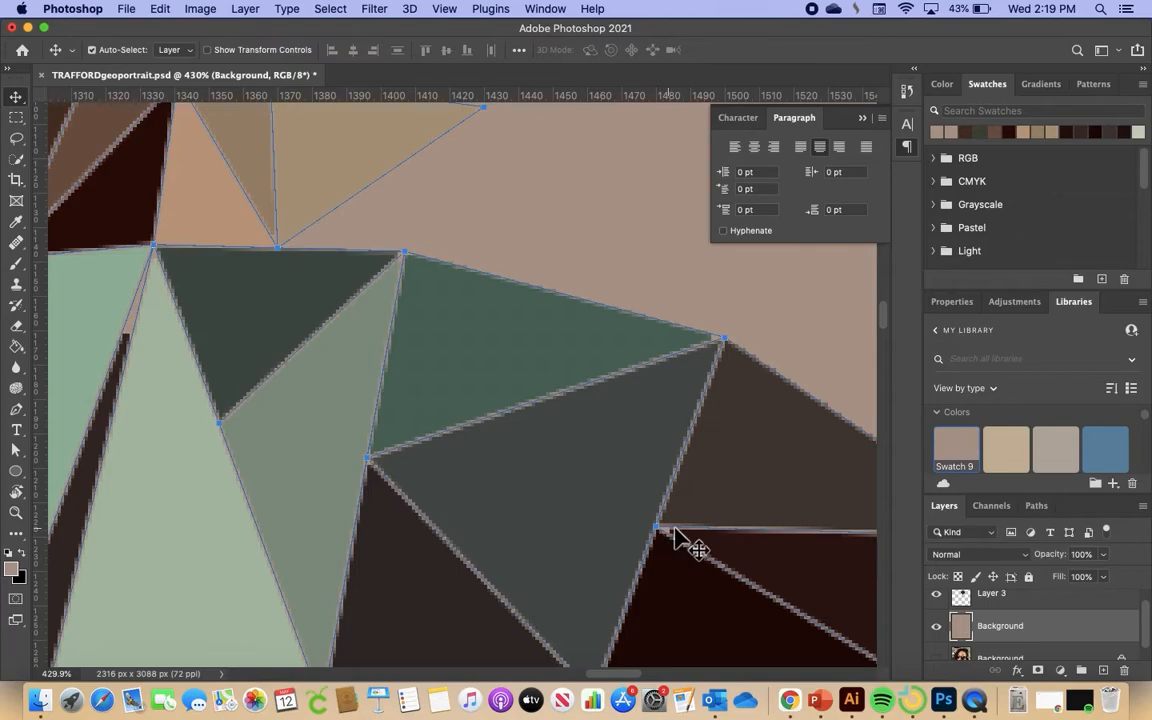
{"action": "scroll", "coordinate": [676, 540], "scroll_direction": "down", "scroll_amount": 8}
{"action": "scroll", "coordinate": [676, 540], "scroll_direction": "right", "scroll_amount": 10}
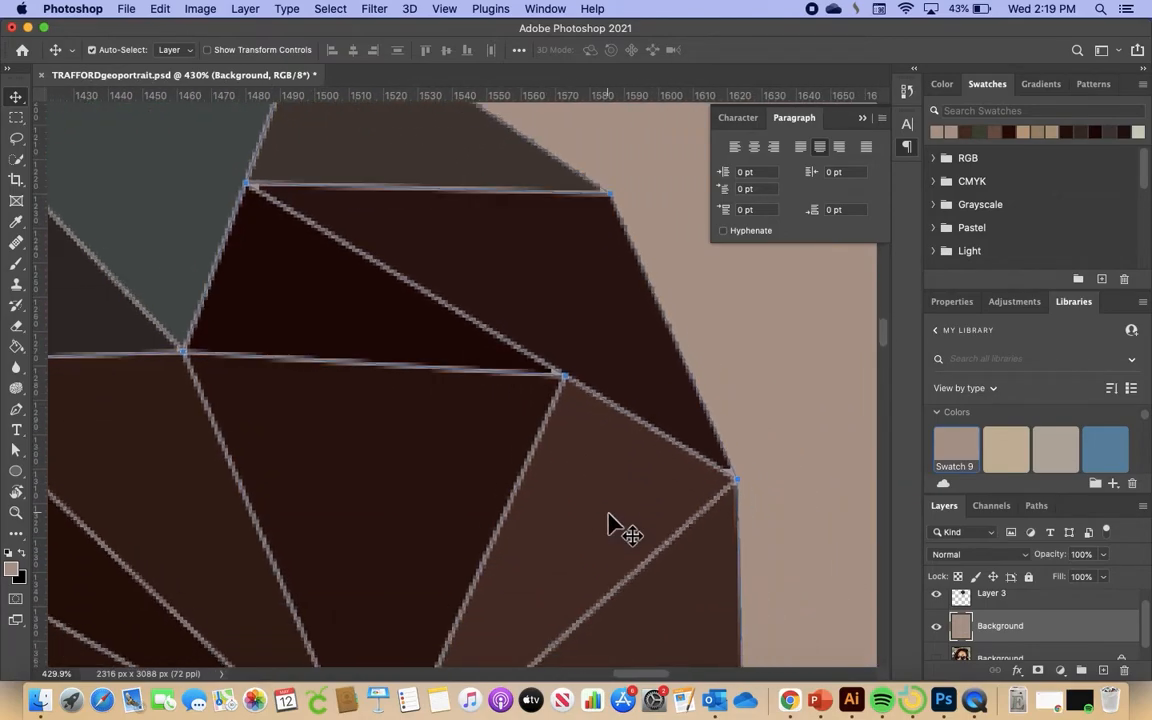
{"action": "scroll", "coordinate": [771, 460], "scroll_direction": "down", "scroll_amount": 1}
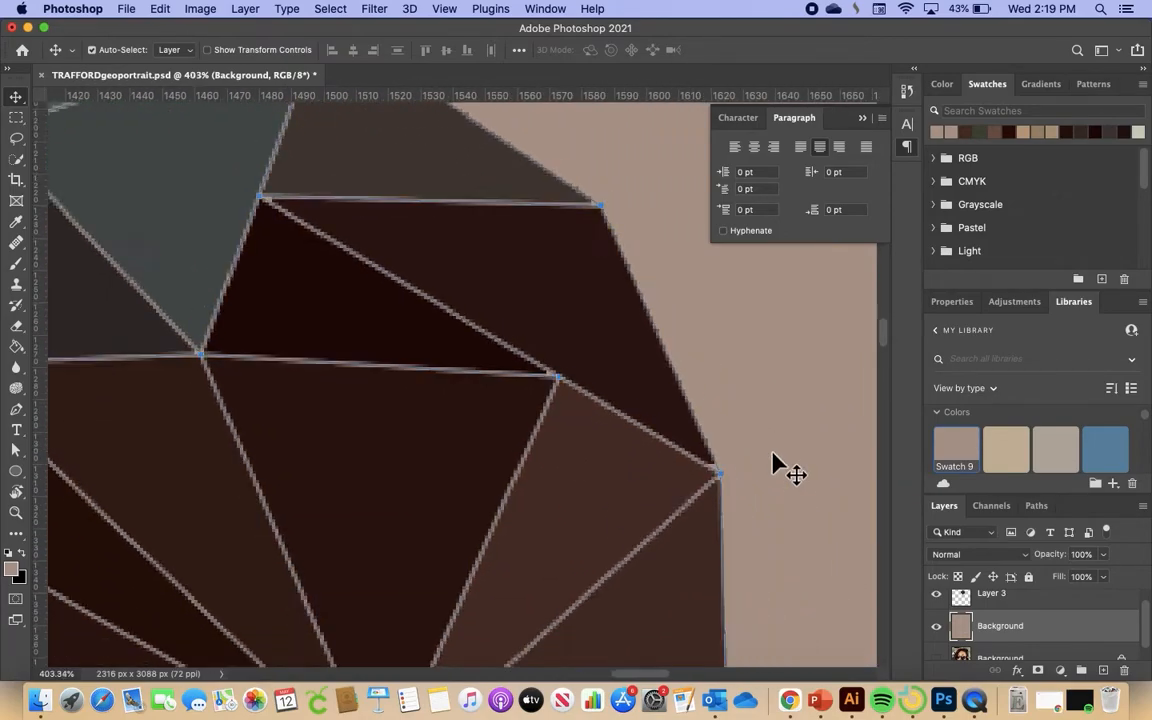
{"action": "scroll", "coordinate": [772, 460], "scroll_direction": "down", "scroll_amount": 5}
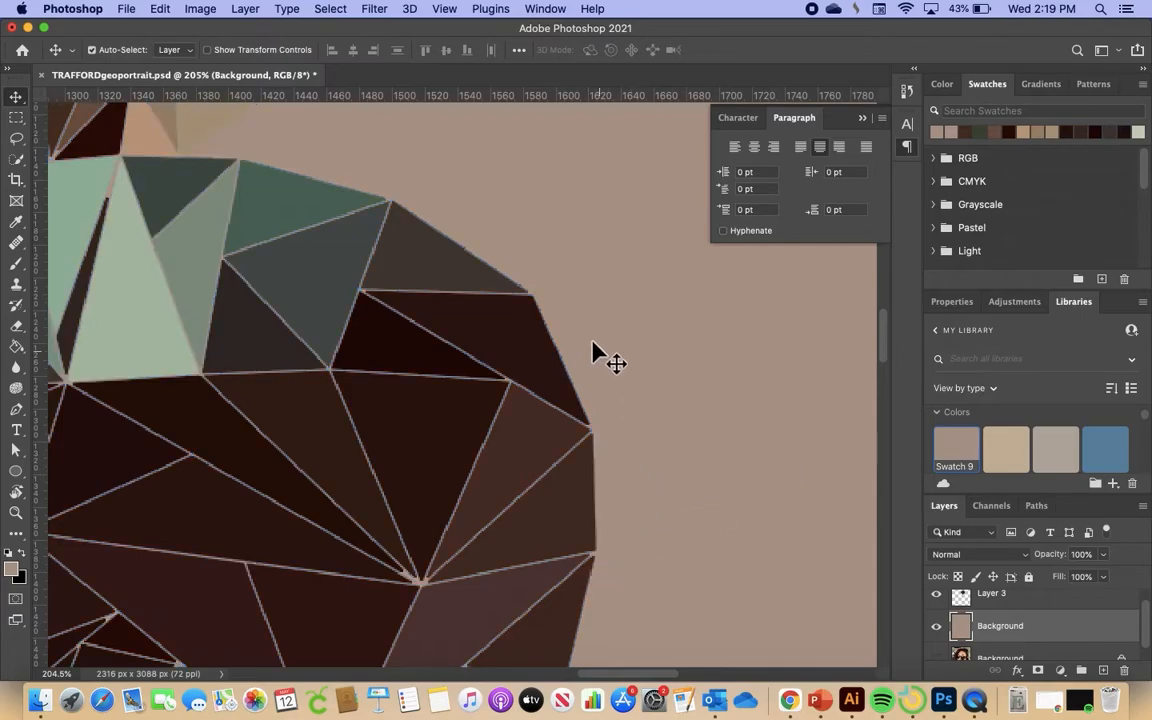
{"action": "scroll", "coordinate": [734, 372], "scroll_direction": "down", "scroll_amount": 8}
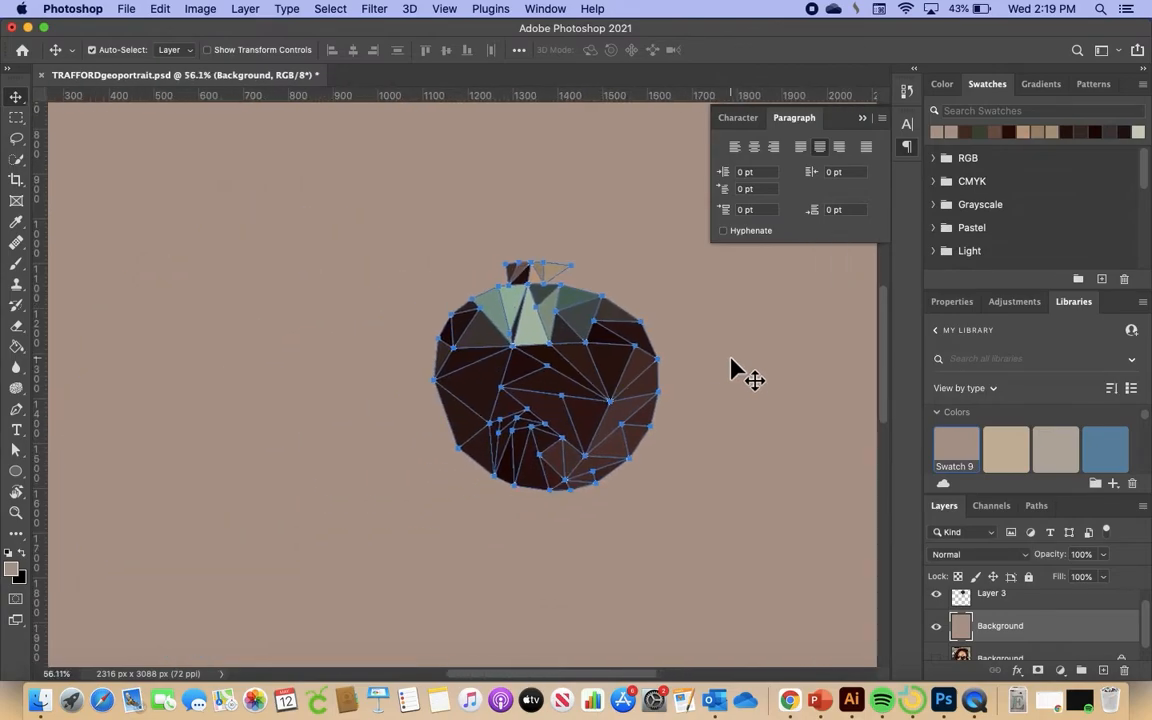
- Hide the mesh's path outlines and save the portrait document
{"action": "key", "text": "Escape"}
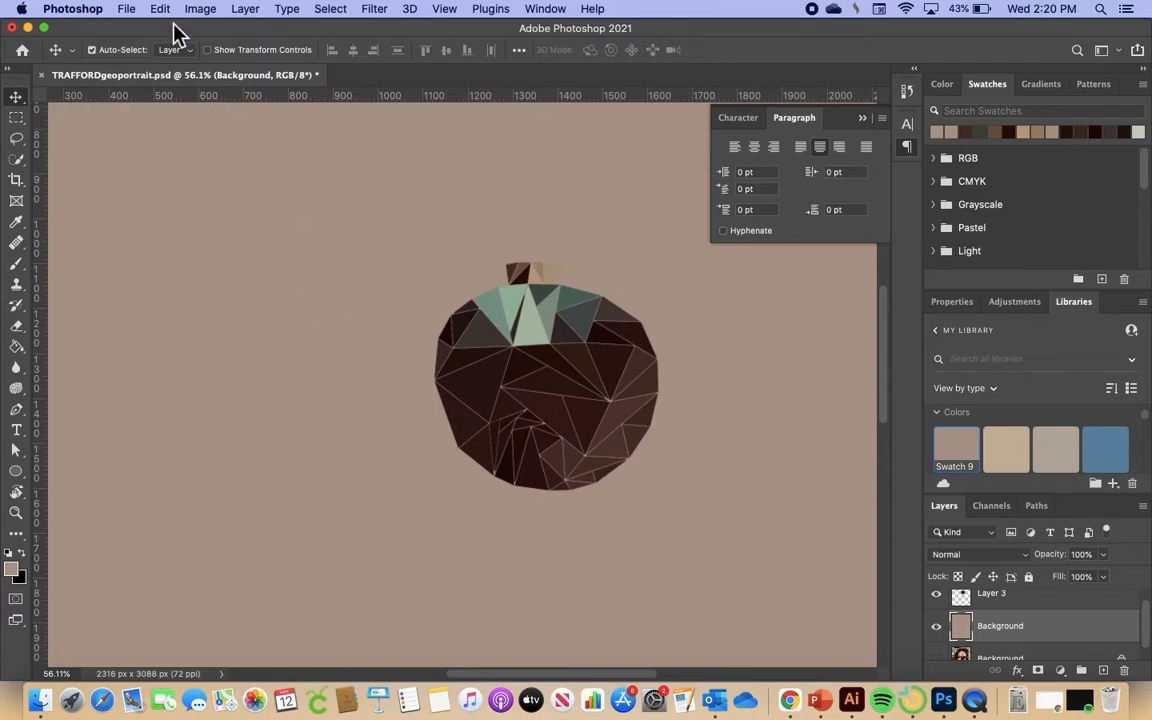
{"action": "left_click", "coordinate": [127, 9]}
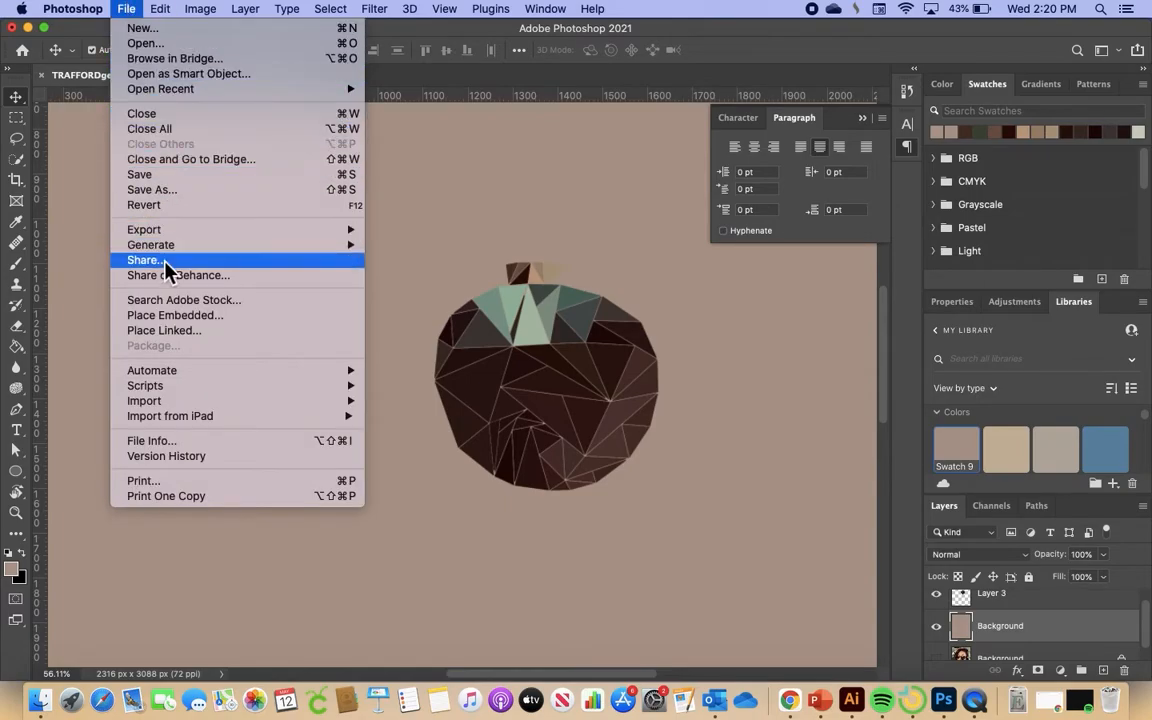
{"action": "left_click", "coordinate": [167, 185]}
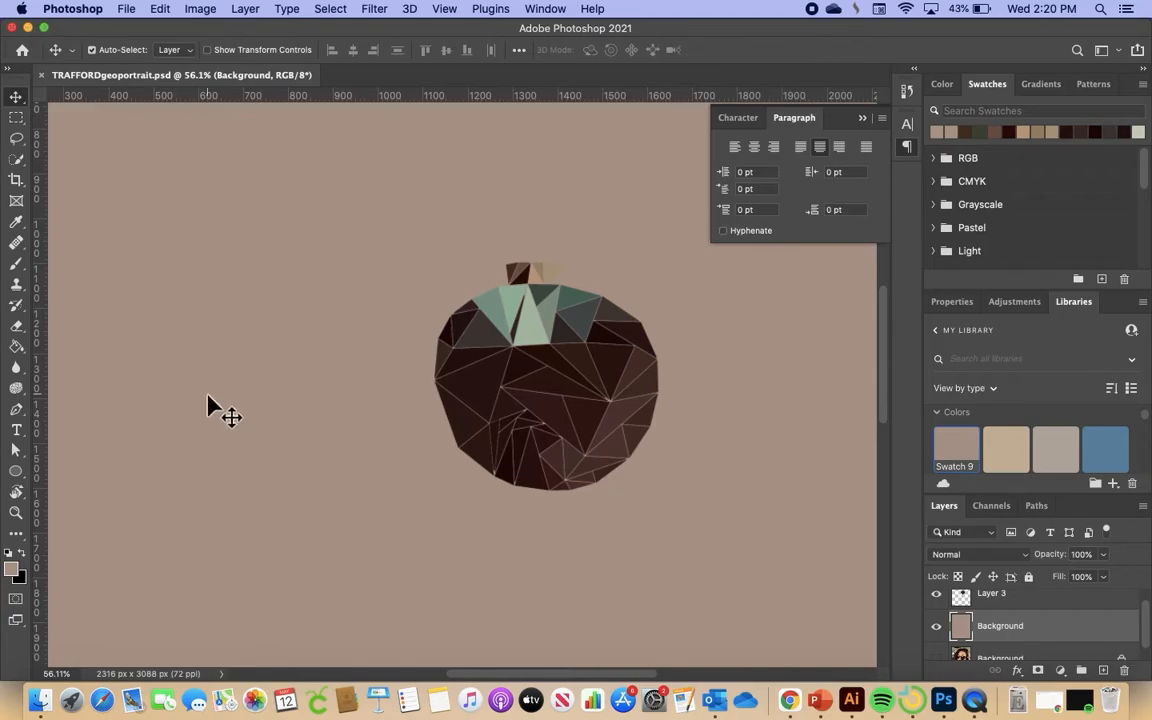
- Display the mesh's path outlines again and activate the Pen tool in Path mode
{"action": "scroll", "coordinate": [208, 377], "scroll_direction": "down", "scroll_amount": 5}
{"action": "scroll", "coordinate": [208, 377], "scroll_direction": "up", "scroll_amount": 2}
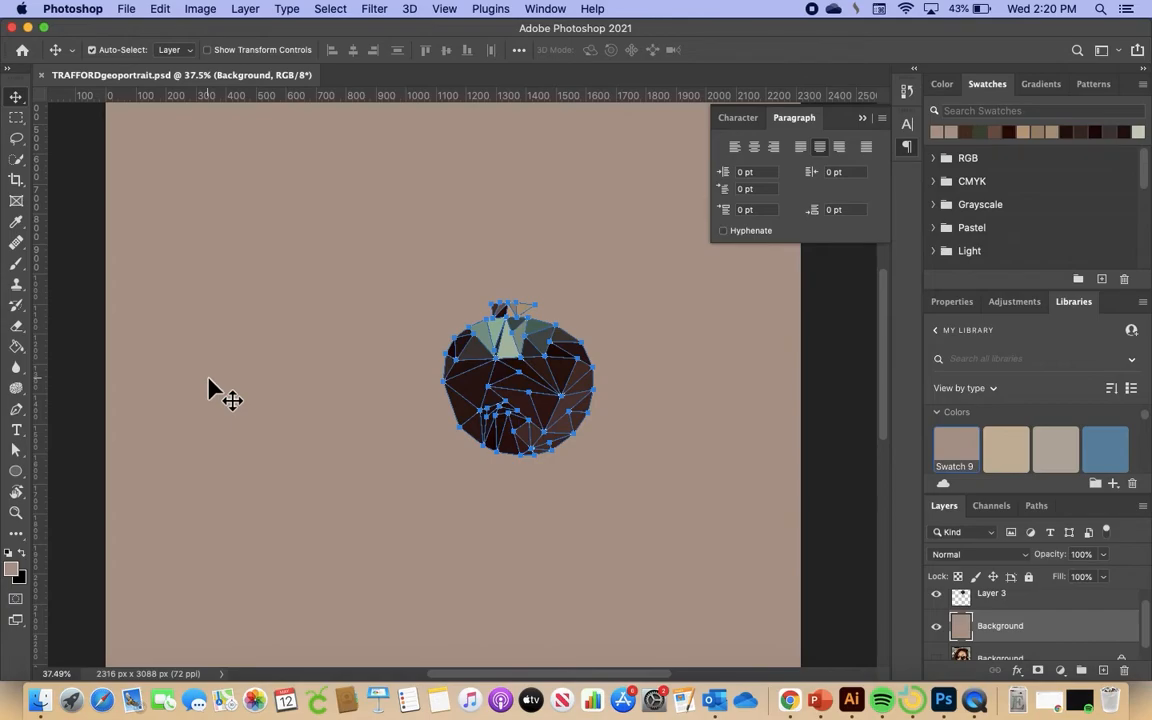
{"action": "left_click", "coordinate": [16, 409]}
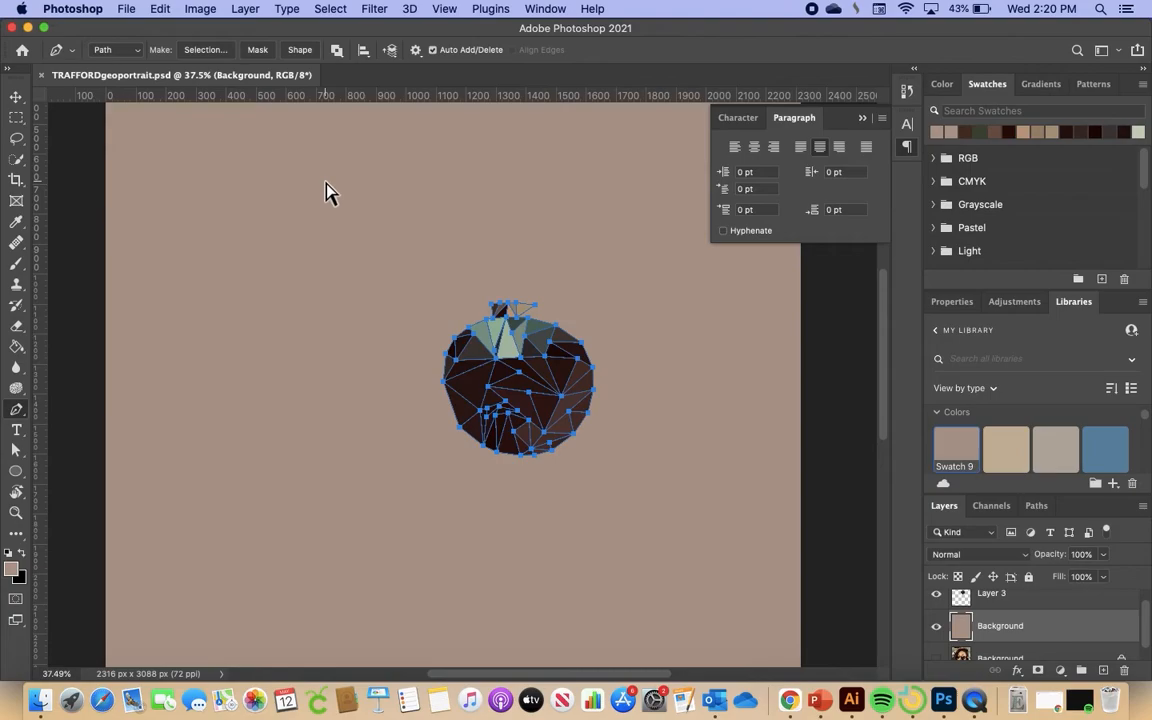